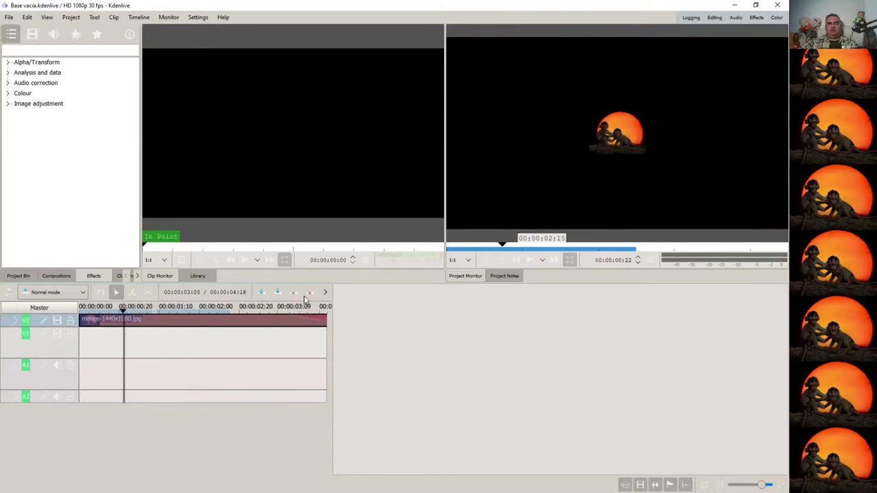
Preview the existing animation and remove the Position and Zoom effect from the monos-1440x1080.jpg clip.
left_click(528, 263)
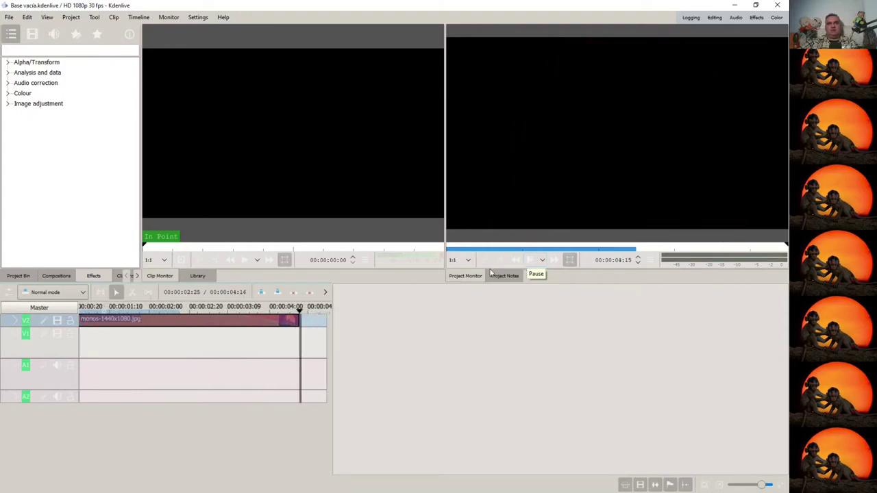
left_click_drag(303, 313, 6, 319)
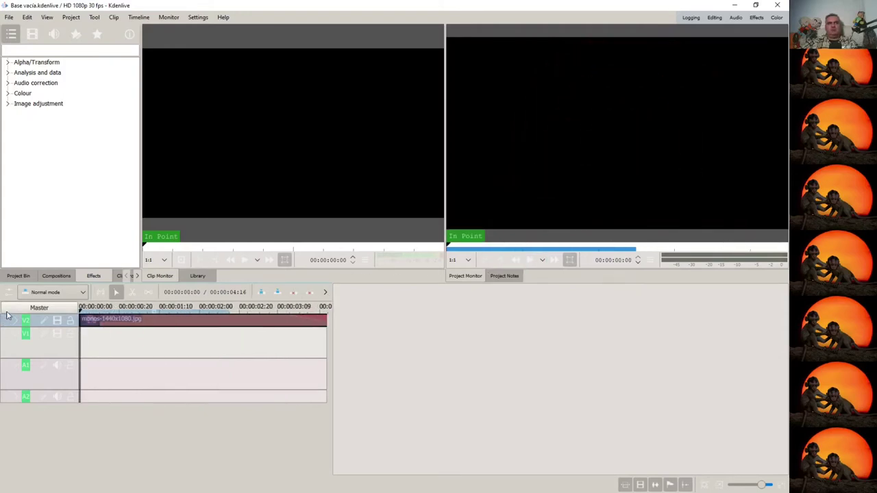
left_click(126, 321)
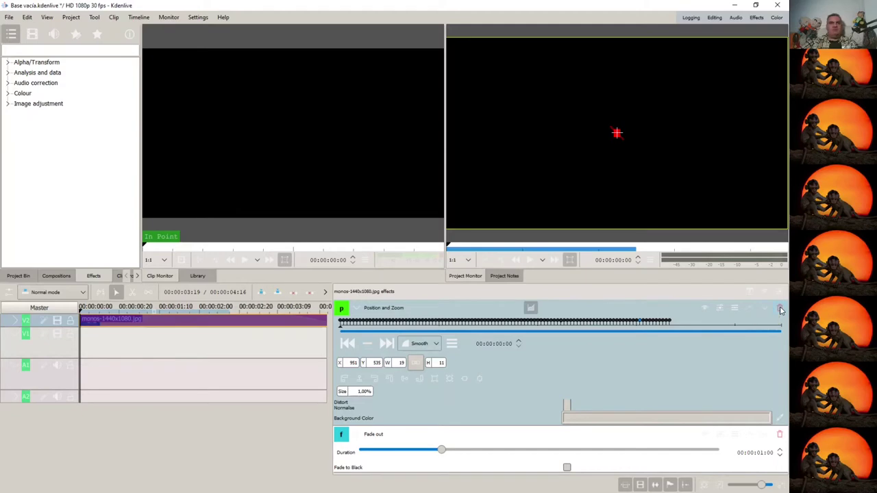
left_click(781, 311)
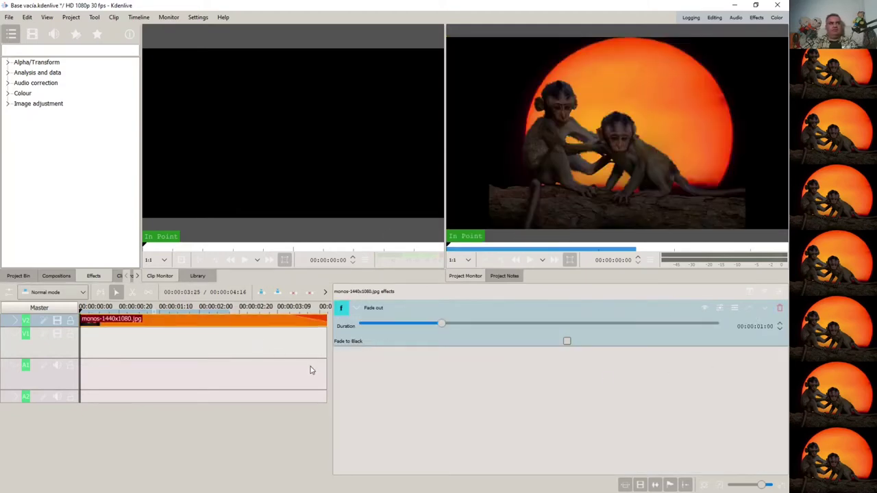
Extend the end of the monos-1440x1080.jpg clip on track V2 to a duration of about 8 seconds.
left_click_drag(332, 358, 495, 356)
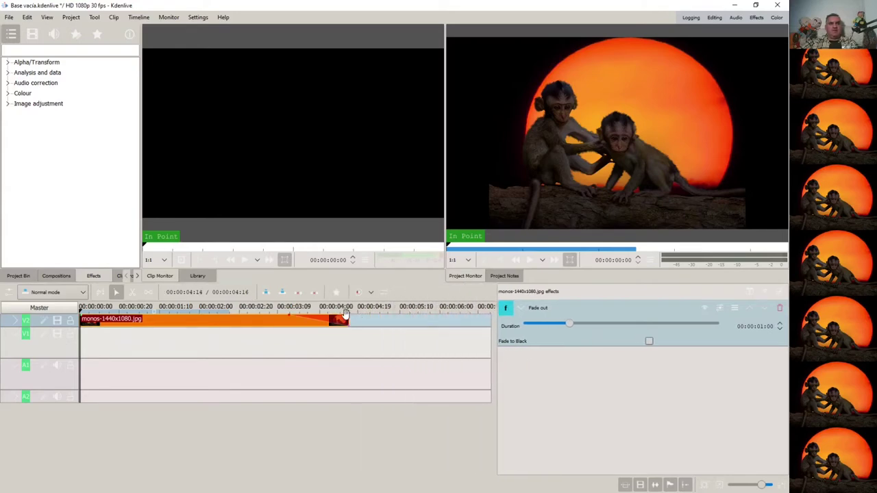
left_click_drag(351, 320, 477, 320)
left_click_drag(495, 367, 625, 356)
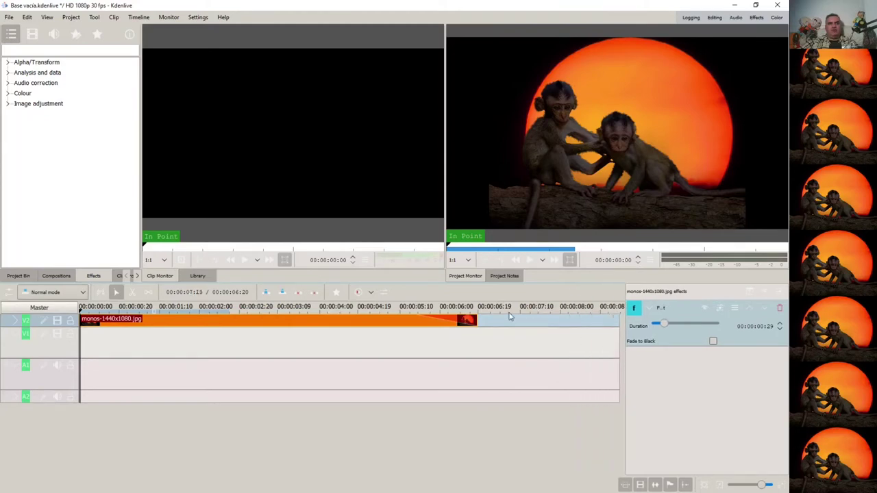
left_click_drag(477, 320, 561, 322)
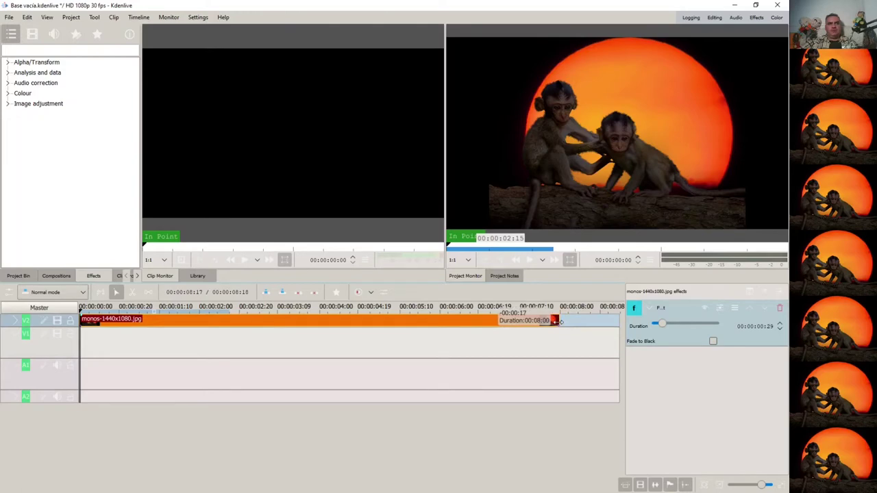
left_click_drag(623, 364, 569, 364)
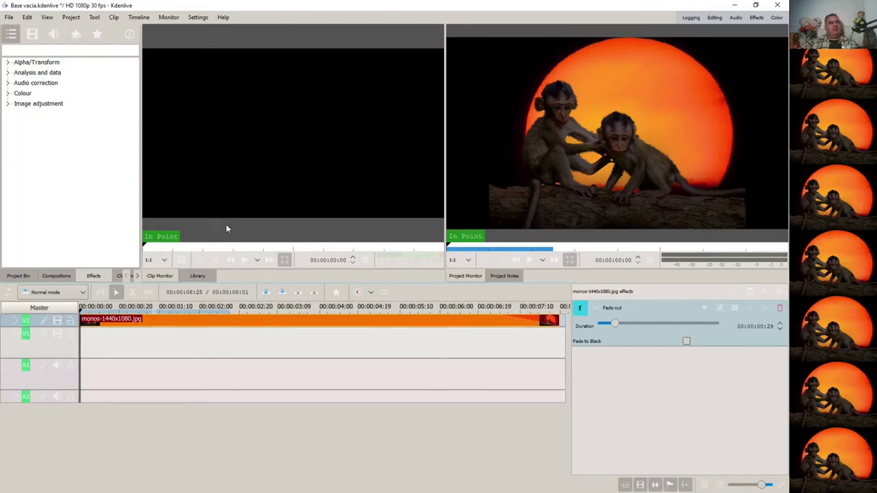
scroll(201, 358, "down", 1, "ctrl")
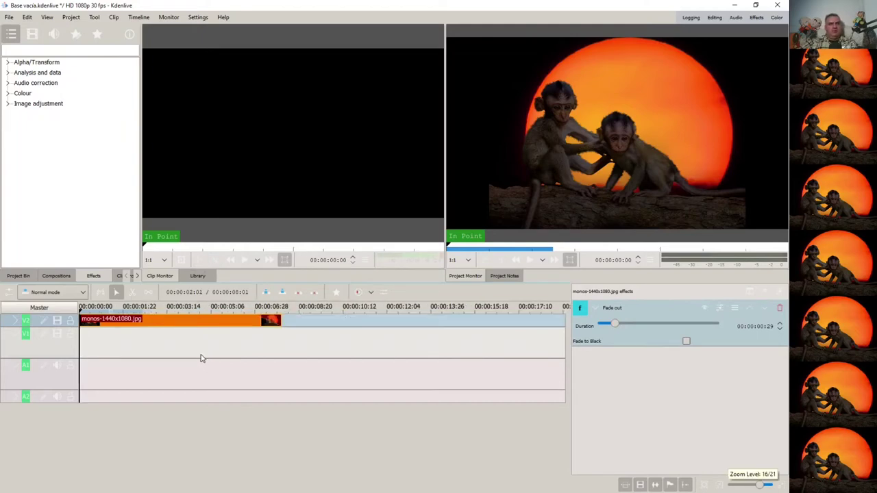
left_click_drag(568, 354, 289, 355)
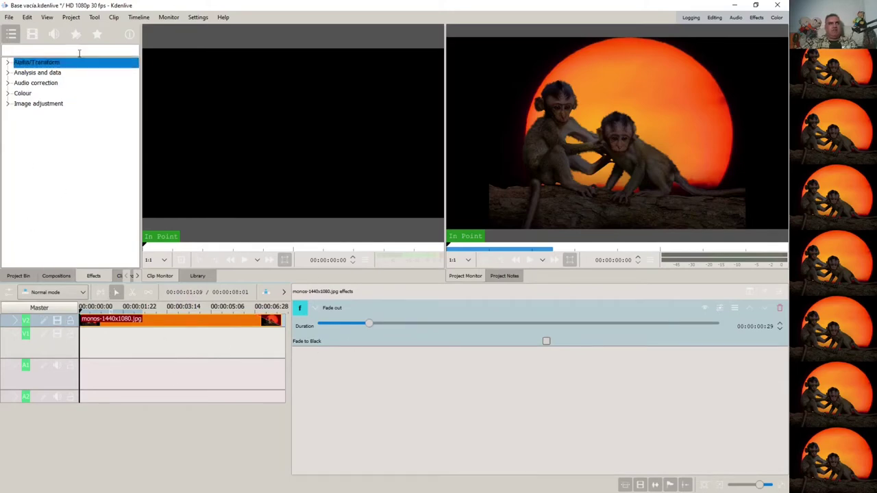
Search the effects for "zoom" and apply Position and Zoom to the monkey image clip on track V2.
left_click(48, 50)
type("zoo")
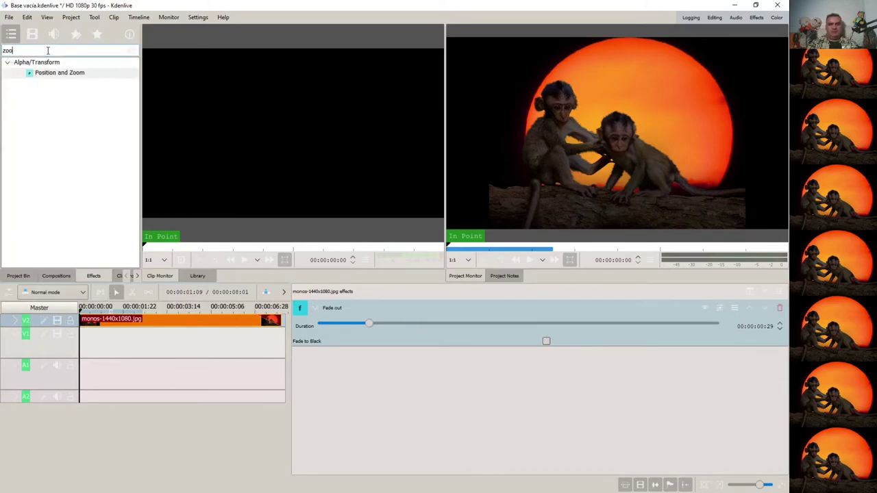
type("m")
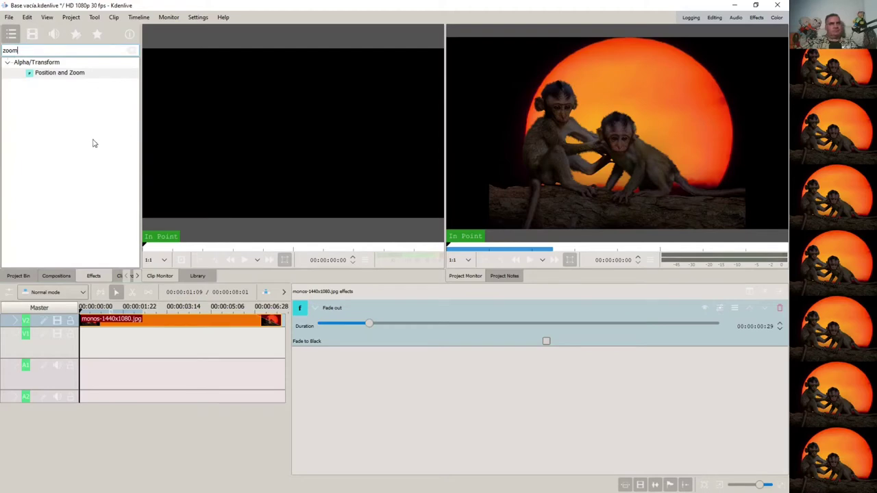
left_click_drag(47, 72, 143, 325)
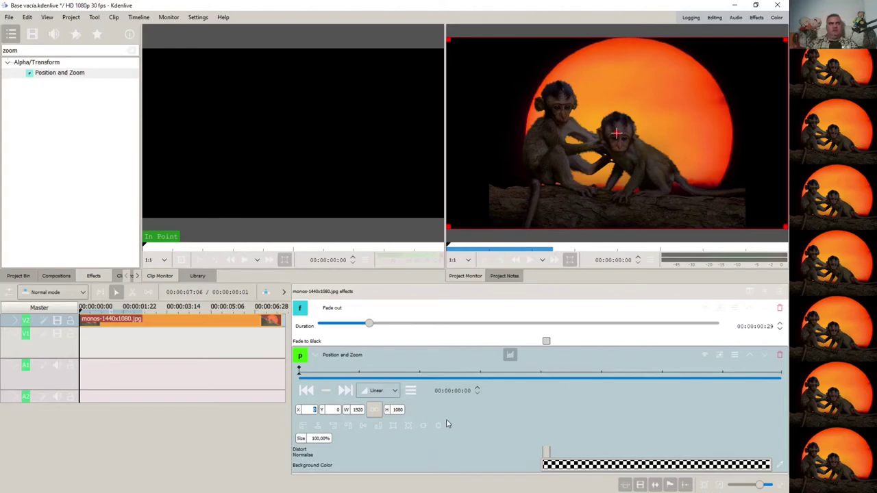
Set the first keyframe's width and height to 1 and centre the image horizontally and vertically.
key("Tab")
type("1")
key("Tab")
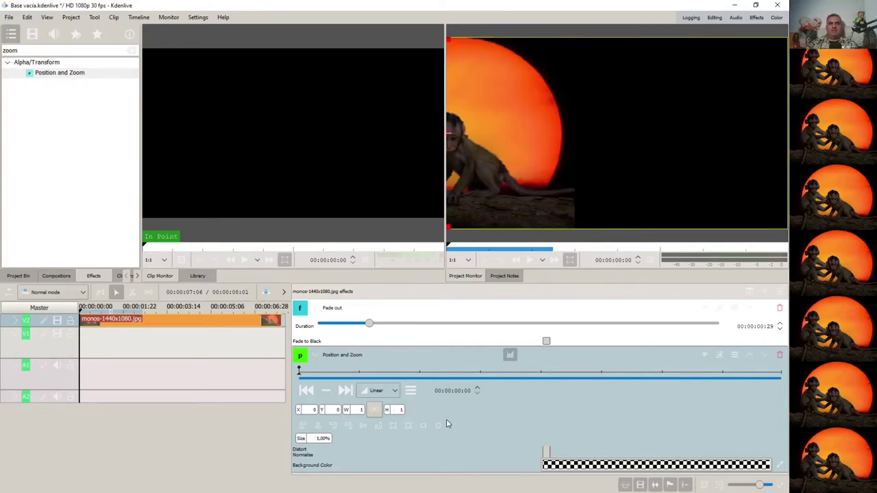
key("Return")
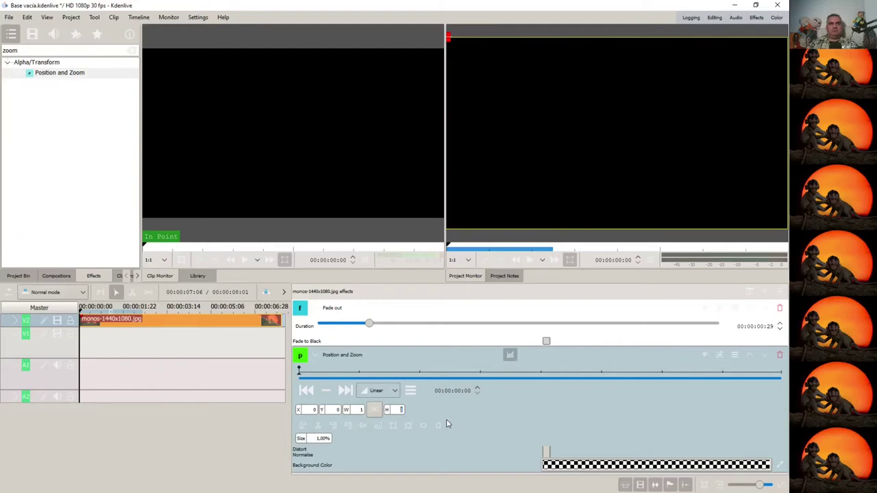
double_click(315, 409)
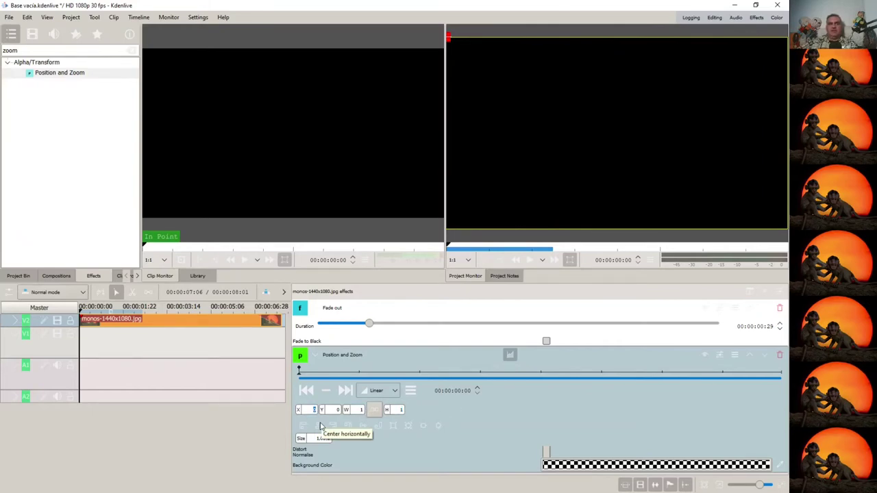
mouse_move(438, 148)
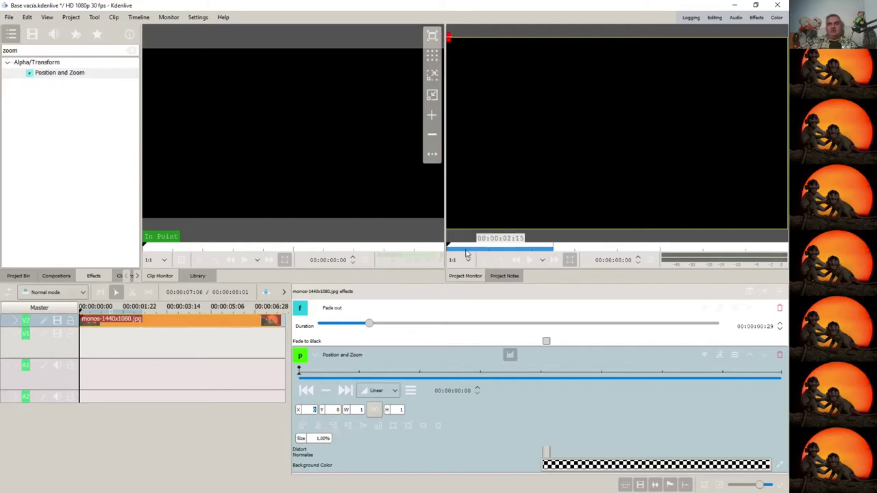
left_click(319, 429)
left_click(364, 429)
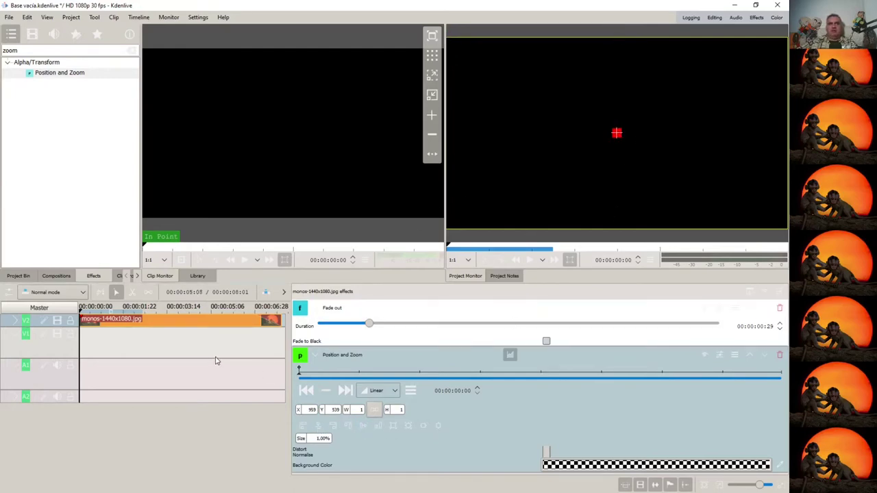
Set the interpolation of the Position and Zoom keyframe at 00:00:00:00 to Smooth.
left_click(360, 374)
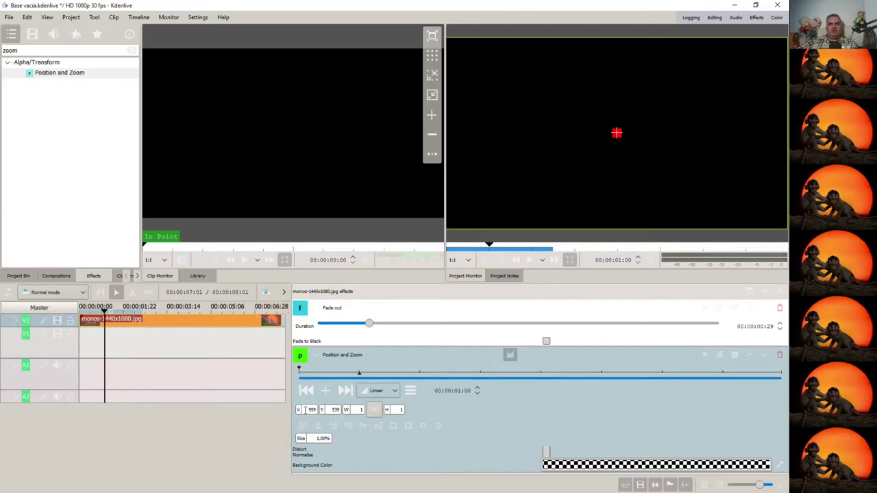
left_click(306, 390)
left_click(379, 391)
left_click(379, 429)
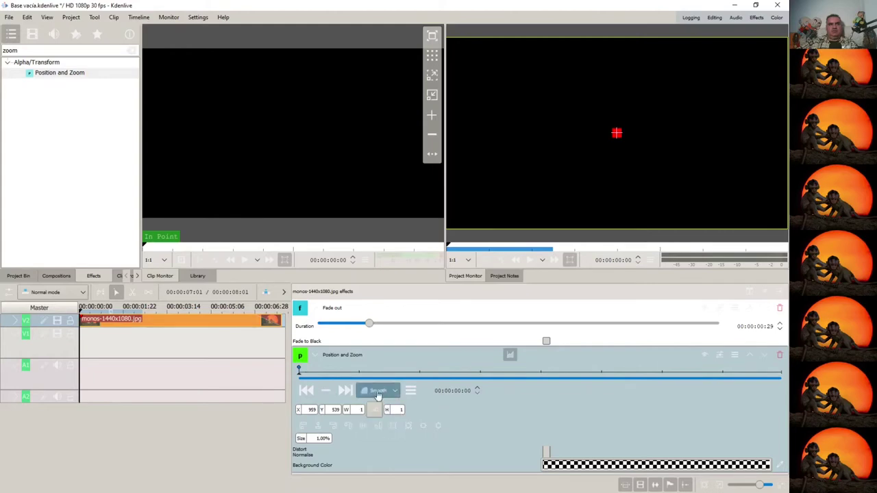
At 00:00:01:00, set Position and Zoom to X 0, Y 0, width 1920 and height 1080.
left_click(361, 376)
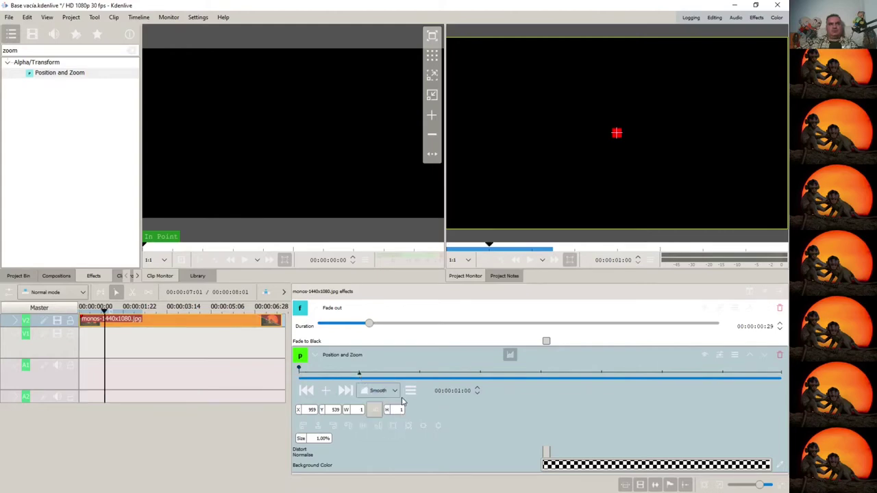
double_click(304, 410)
key("Tab")
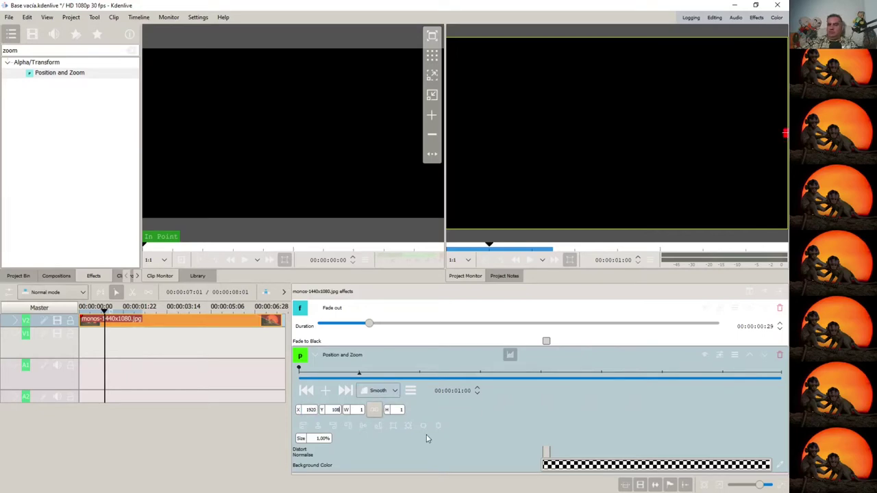
key("Tab")
double_click(305, 409)
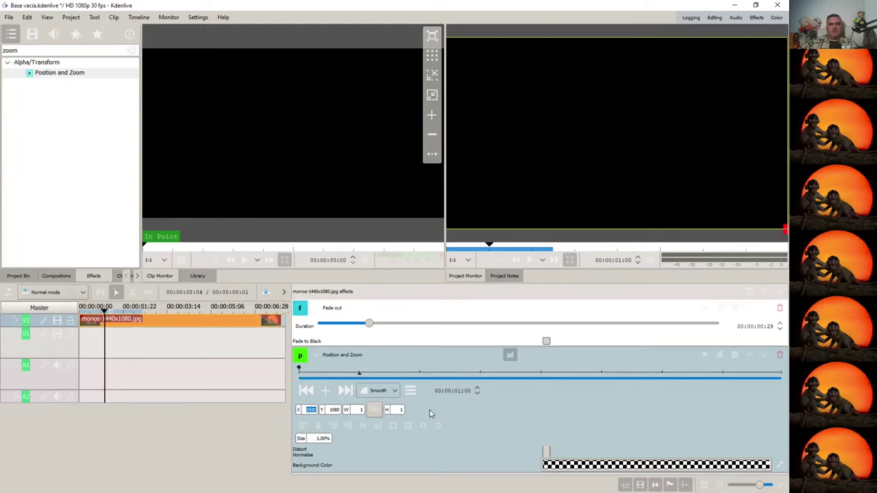
type("0")
key("Tab")
type("1080")
key("Tab")
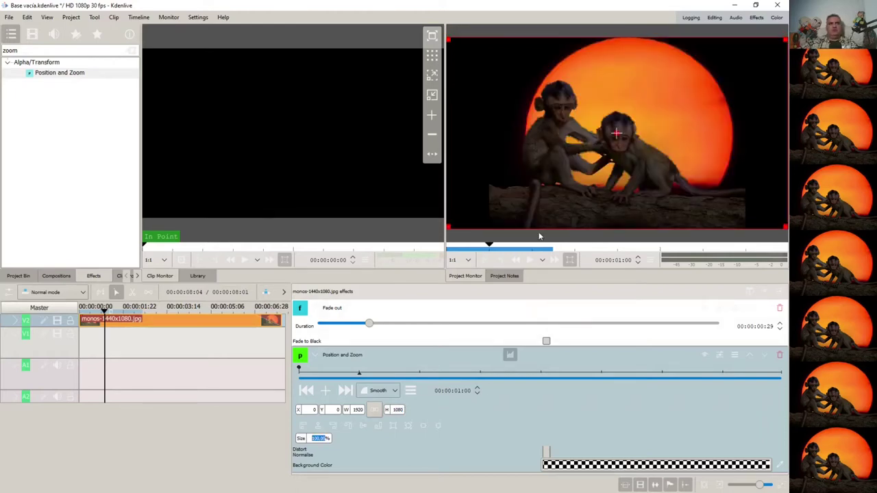
Restore the image's original 1440 x 1080 size, centre it in the frame and add a keyframe at 00:00:01:00.
left_click(342, 426)
left_click(393, 426)
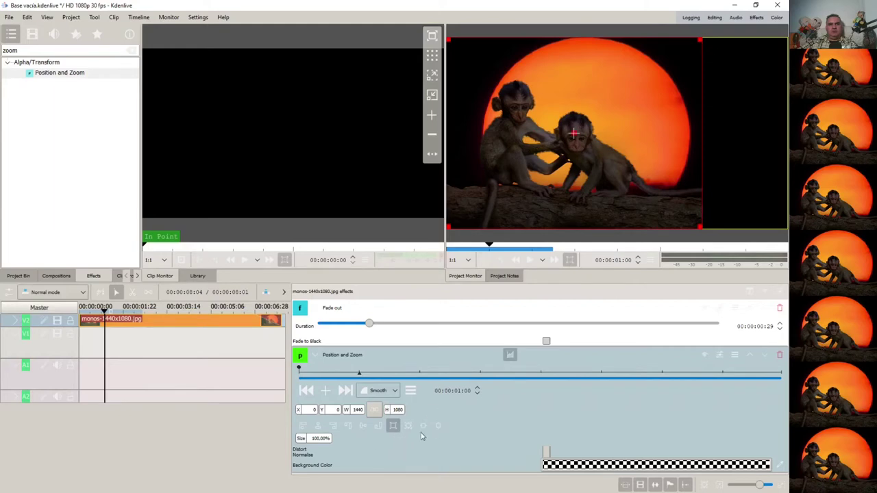
left_click(409, 427)
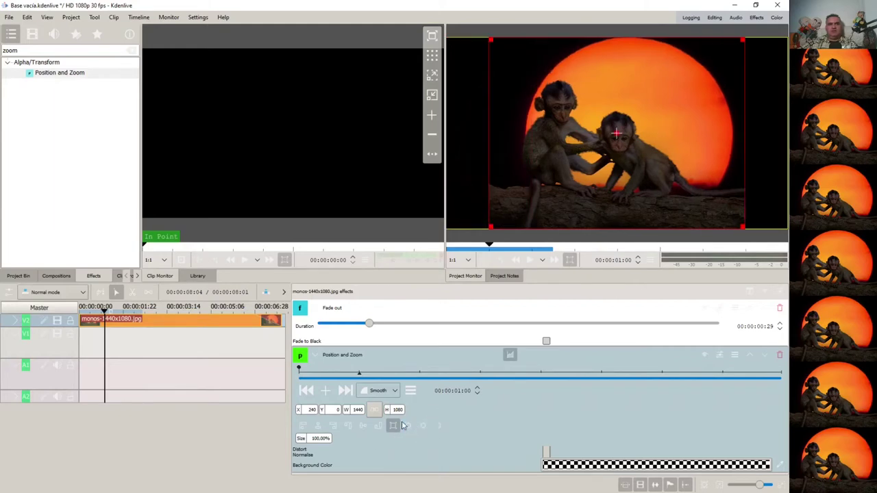
double_click(310, 410)
left_click(323, 393)
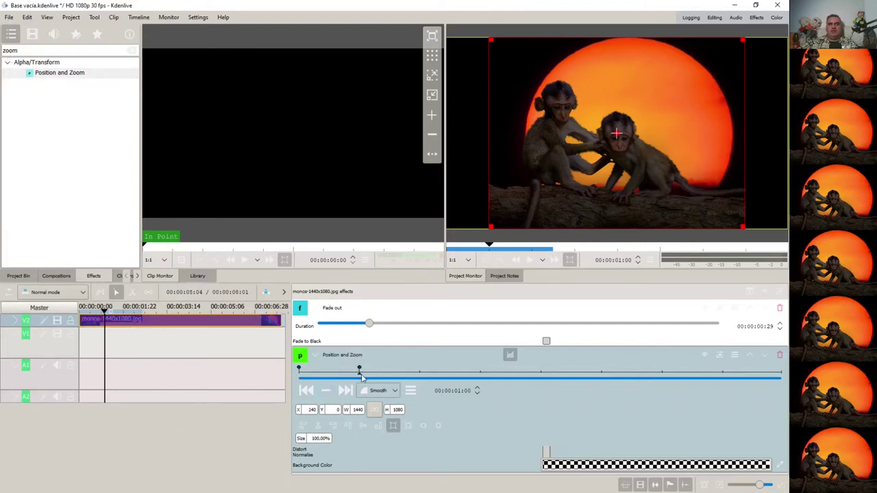
Play the timeline from the start to check the zoom animation and return to the beginning.
left_click(97, 344)
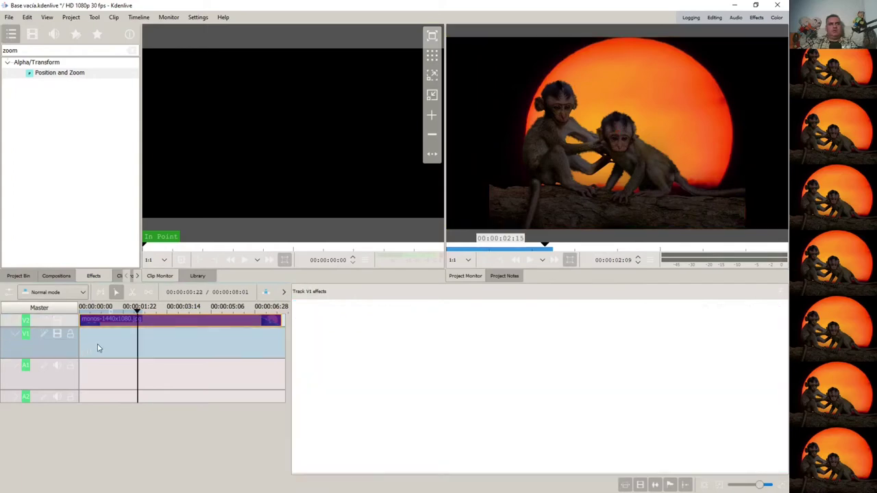
left_click(528, 261)
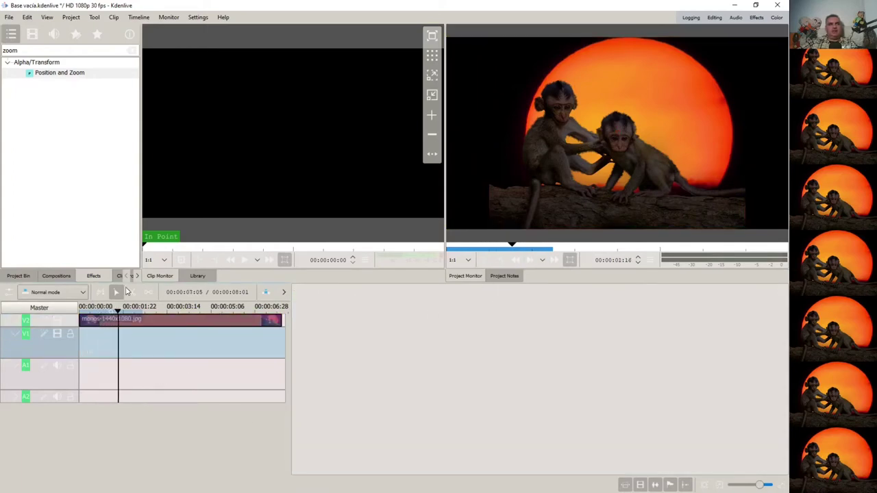
key("Home")
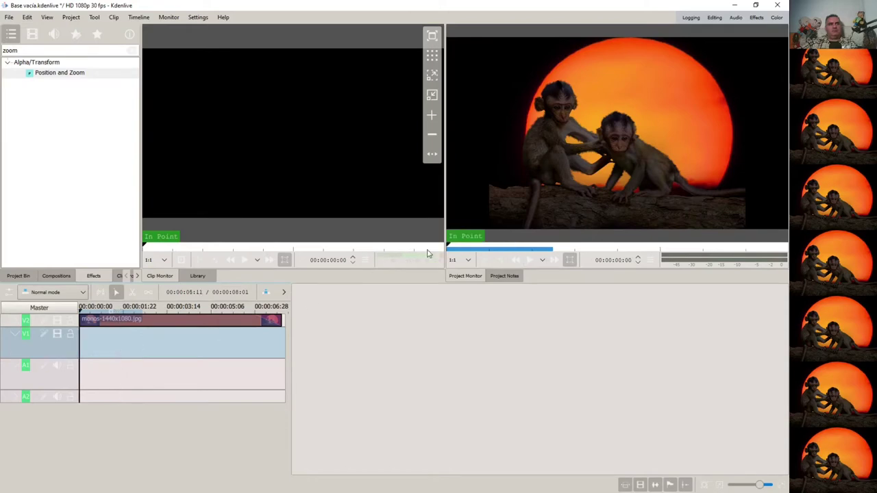
left_click(530, 260)
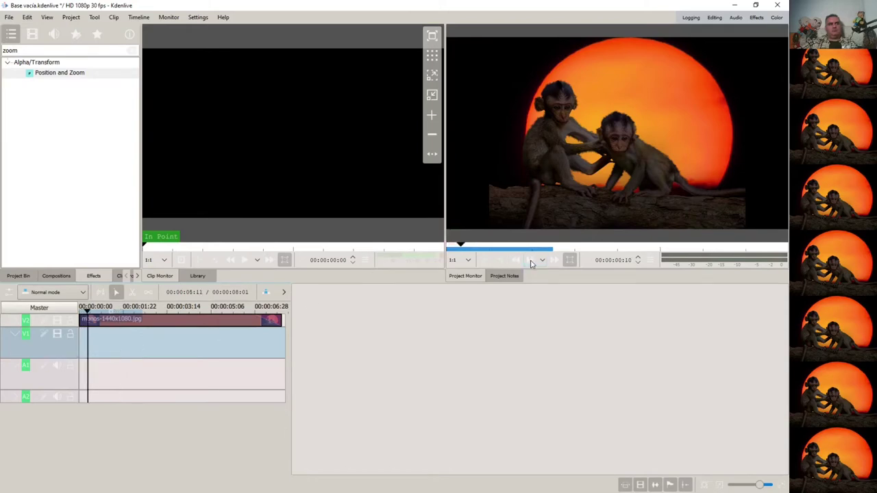
key("Home")
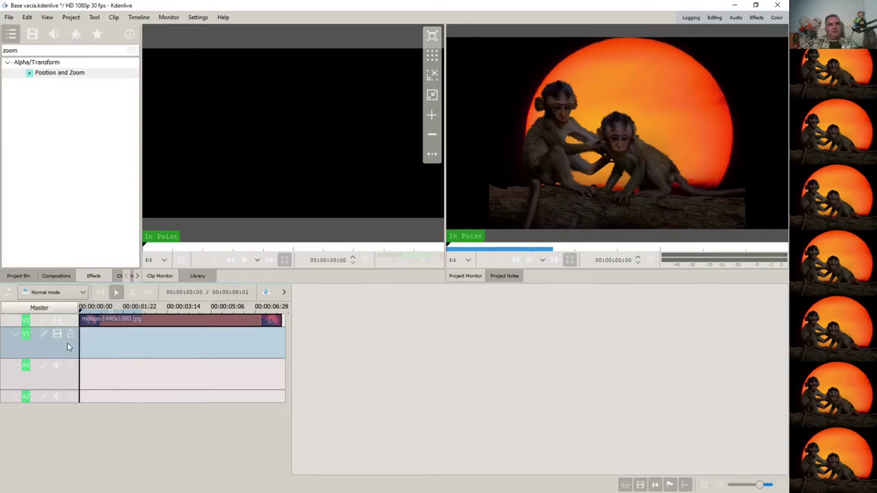
For the monkey clip's 00:00:00:00 Position and Zoom keyframe, set the size to 1% and X to 959, and centre the image vertically.
left_click(98, 320)
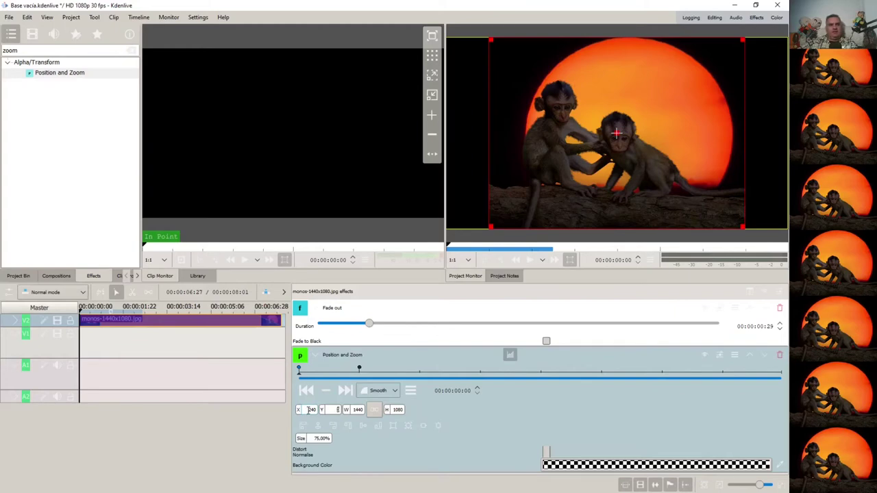
type("1")
key("Tab")
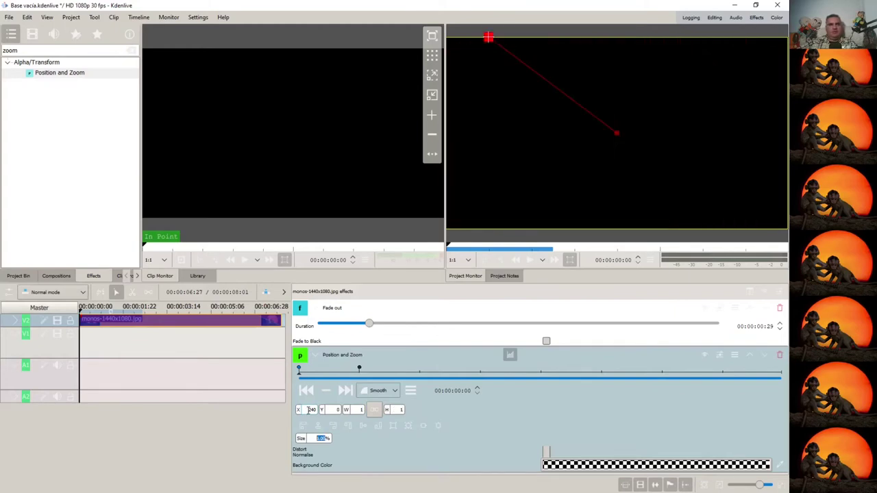
double_click(311, 409)
type("959")
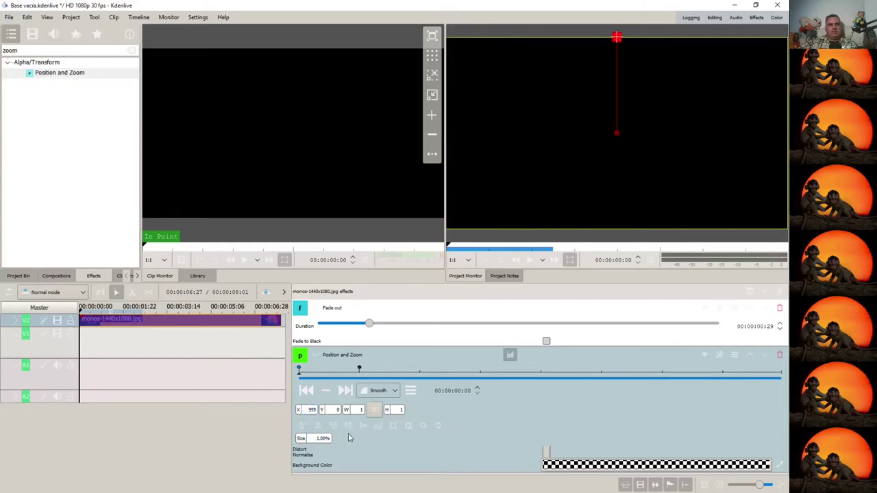
left_click(383, 426)
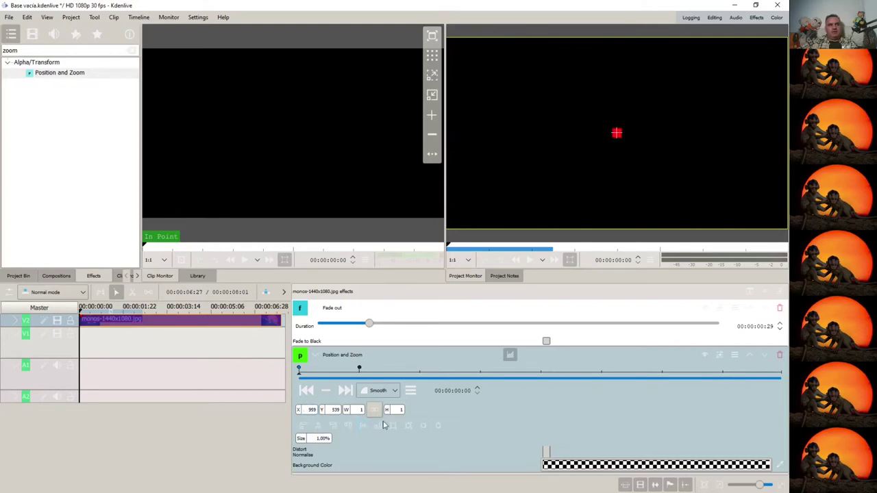
Check the keyframe at 00:00:01:00 and play the timeline from the start to preview the one-second zoom.
left_click(358, 371)
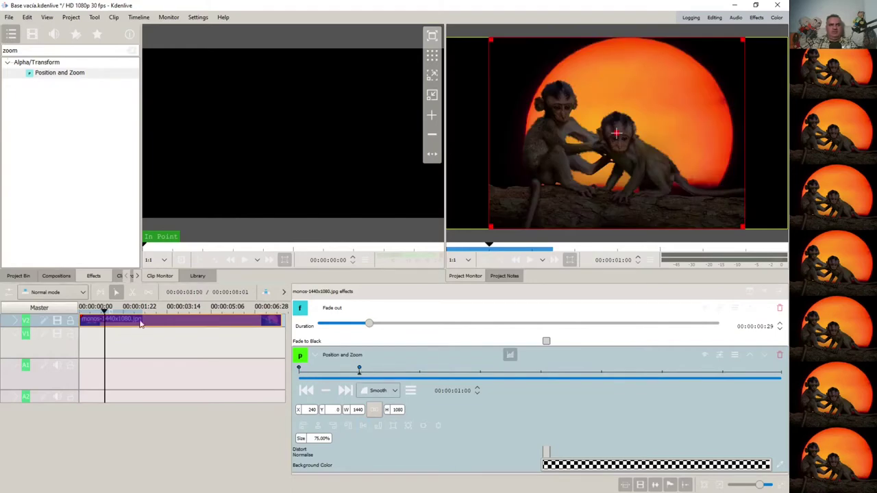
left_click(106, 345)
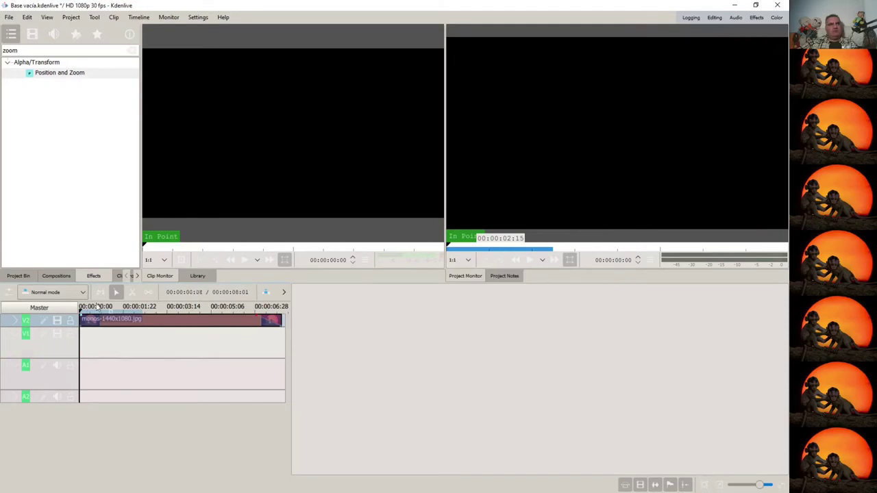
left_click(531, 260)
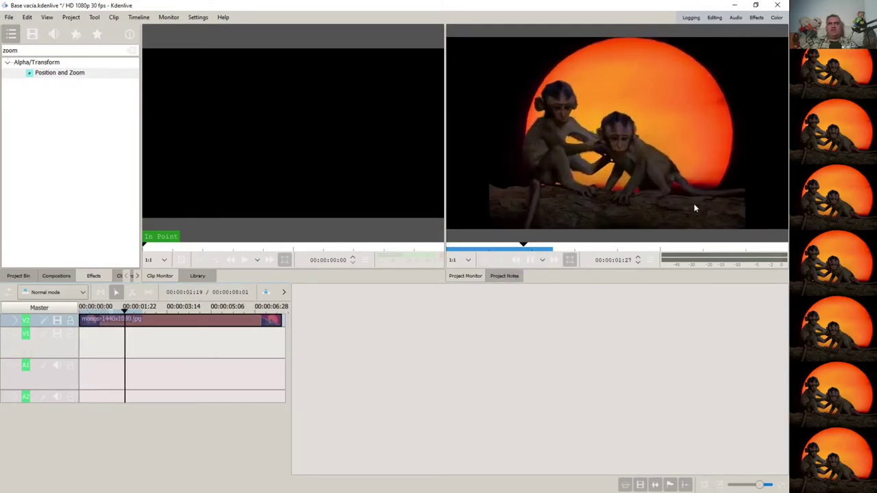
left_click(534, 263)
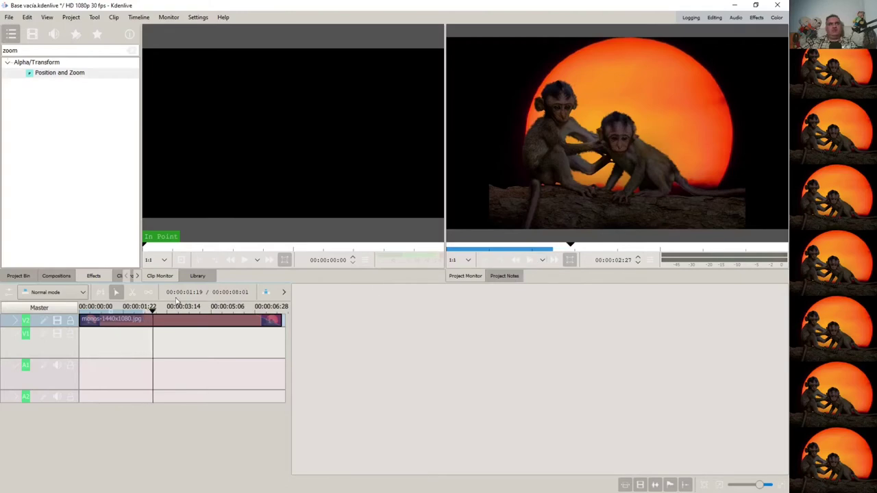
Move the clip's second Position and Zoom keyframe from one second to about 00:00:07:00.
left_click(113, 320)
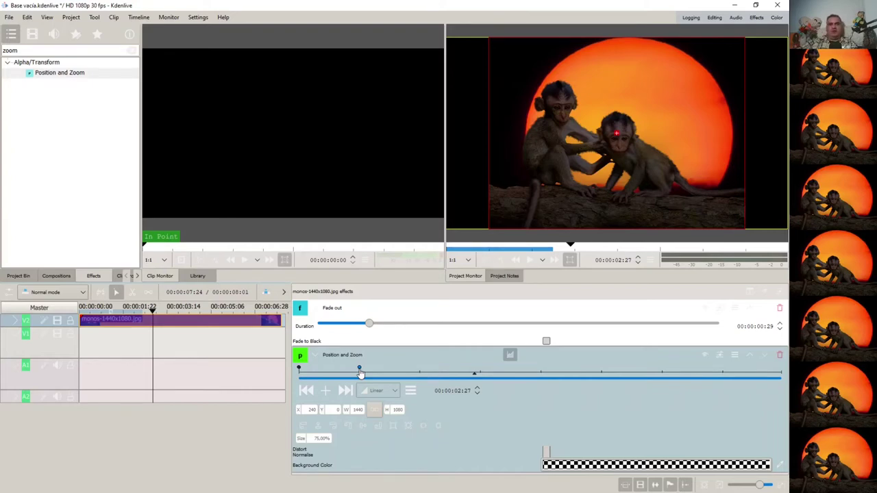
left_click_drag(361, 371, 729, 370)
left_click_drag(728, 370, 723, 368)
left_click(209, 353)
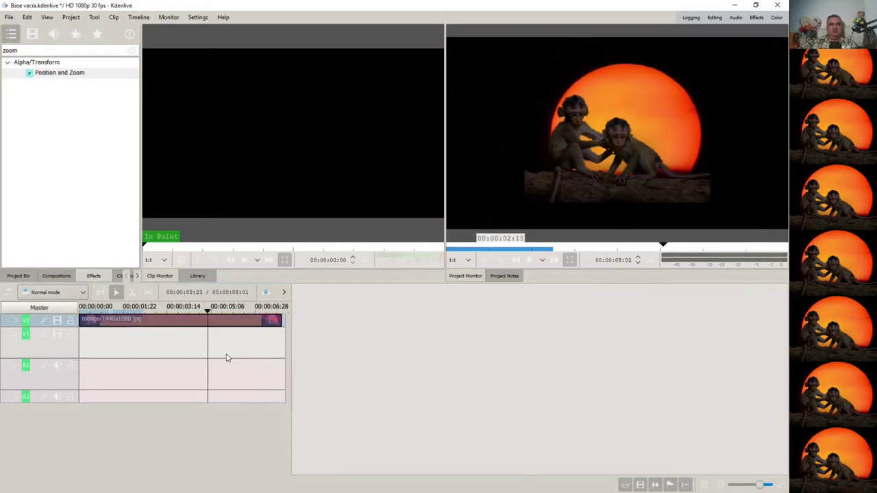
Play the lengthened zoom animation from the start of the timeline and save the project.
key("Home")
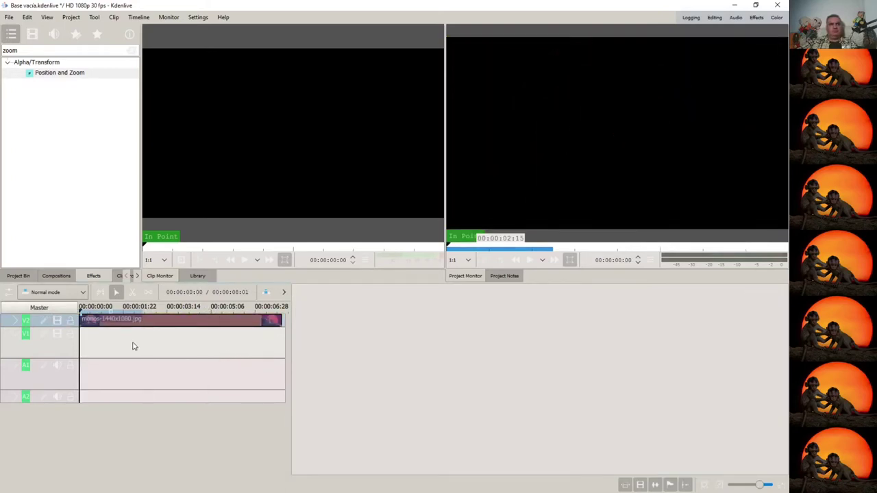
left_click(532, 263)
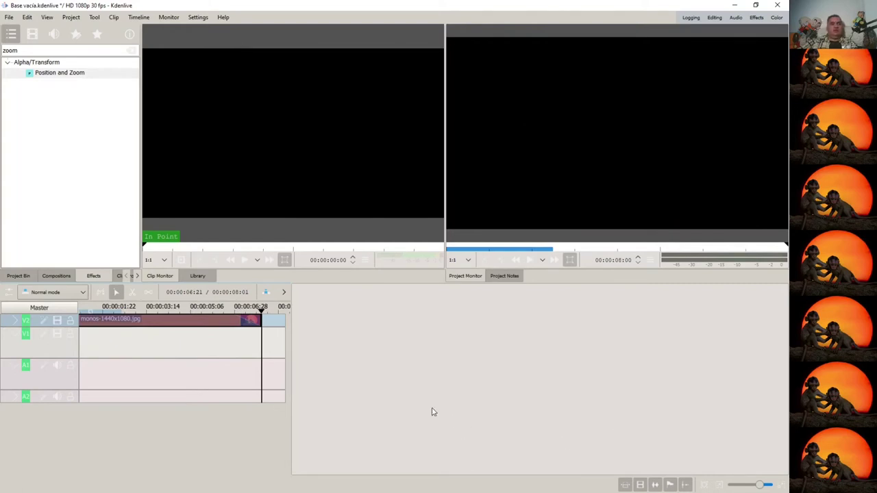
left_click(109, 310)
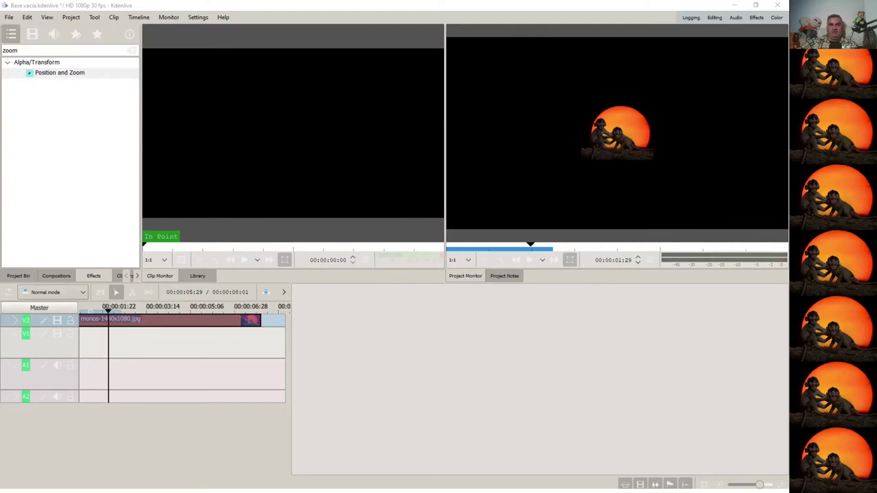
key("Home")
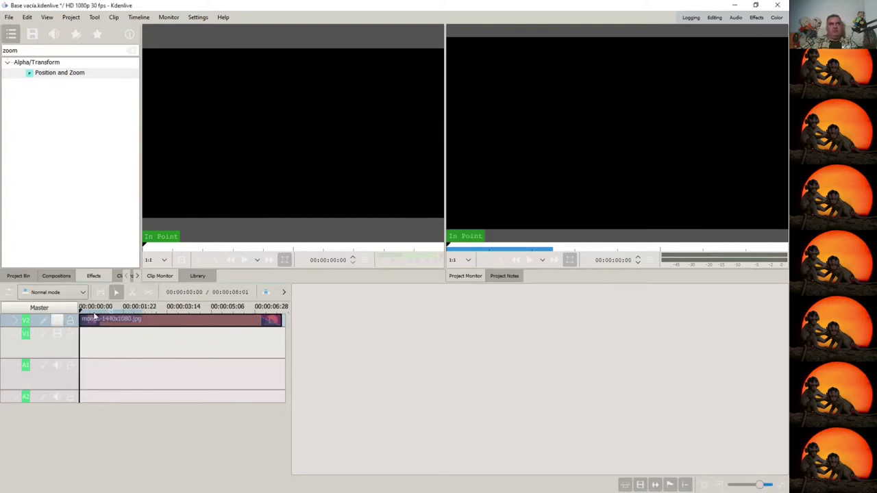
left_click(9, 18)
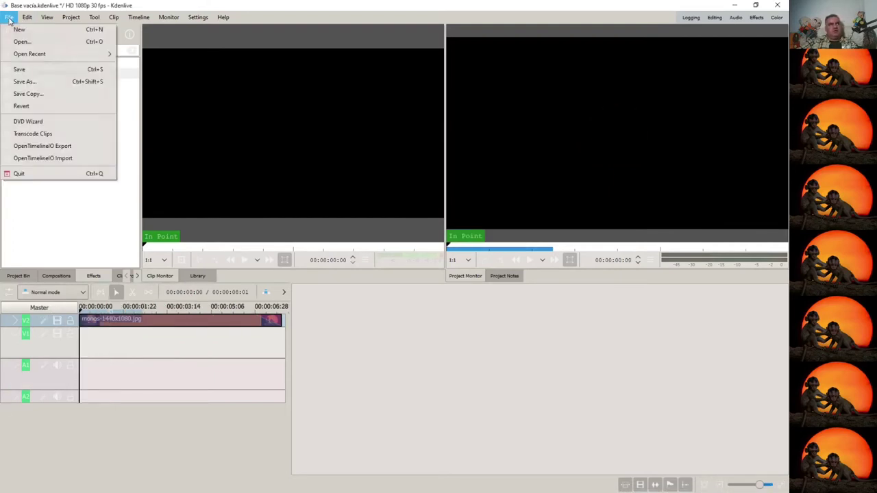
left_click(19, 69)
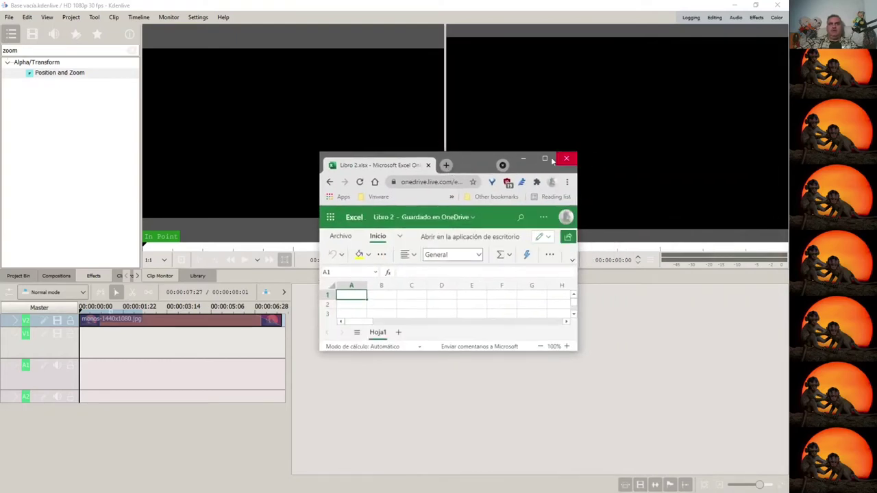
Switch to the Excel workbook Libro 2, enter the headings Marca de tiempo, x, y, ancho and alto in A1:E1, and widen column A.
left_click(545, 159)
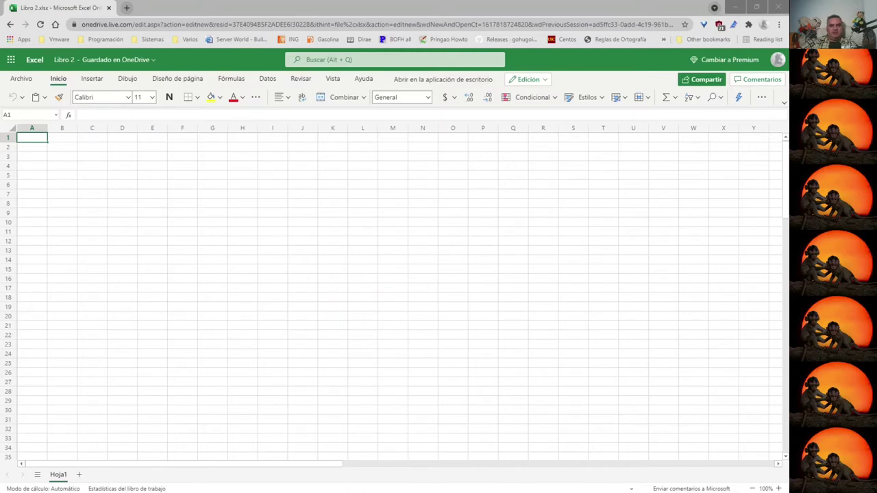
left_click(36, 141)
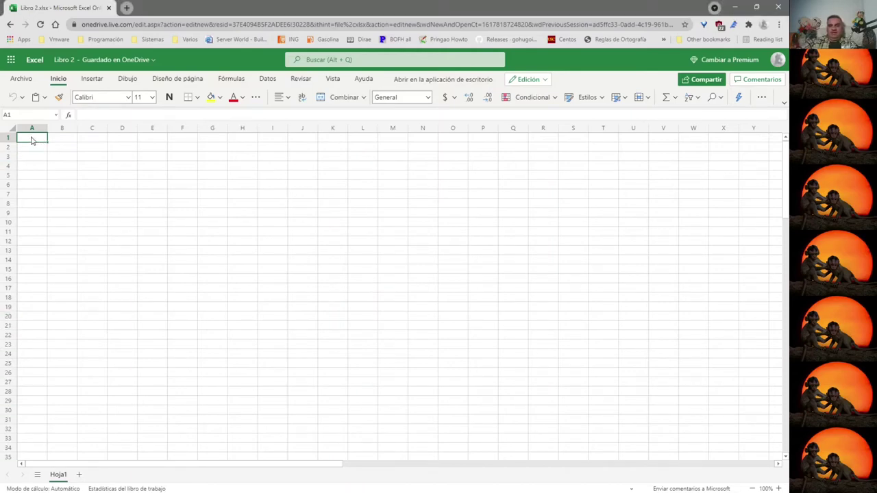
type("Marca de tiempo\tx\ty\tancho\talto")
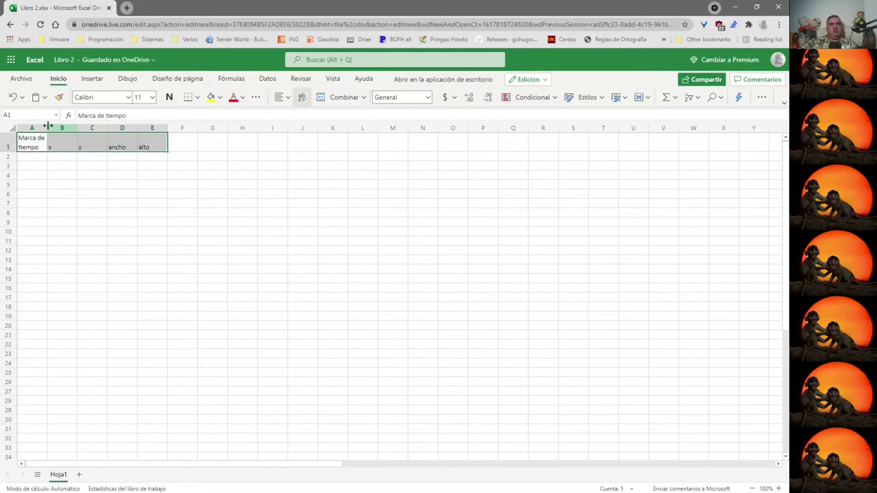
left_click_drag(48, 126, 69, 126)
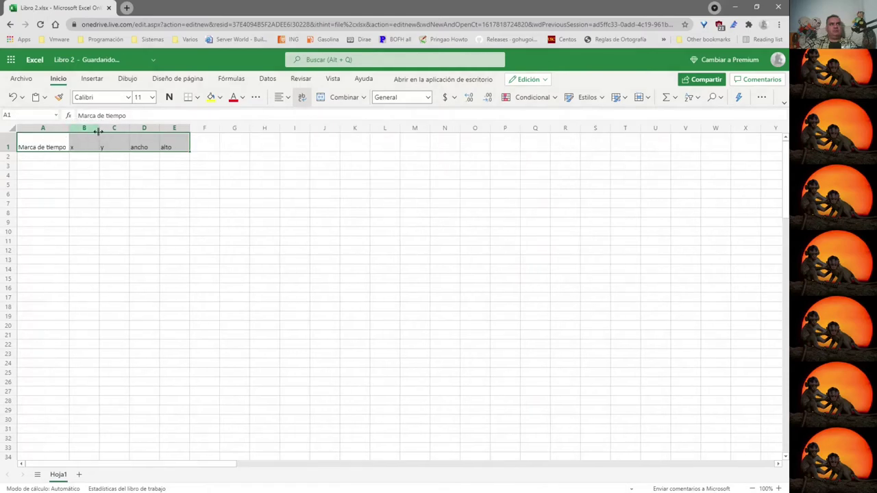
left_click(59, 162)
Enter 0 and 1 in A2 and A3 and fill the Marca de tiempo series down to 99 in row 101.
left_click(34, 147)
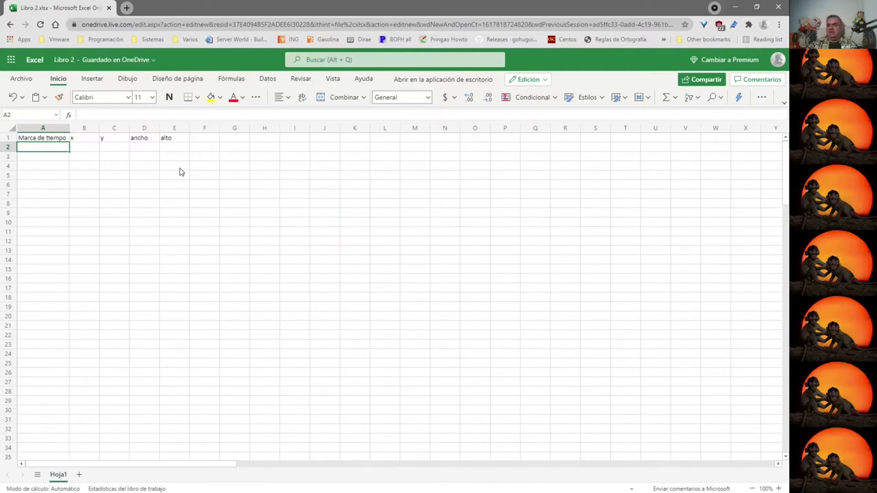
type("0")
key("Return")
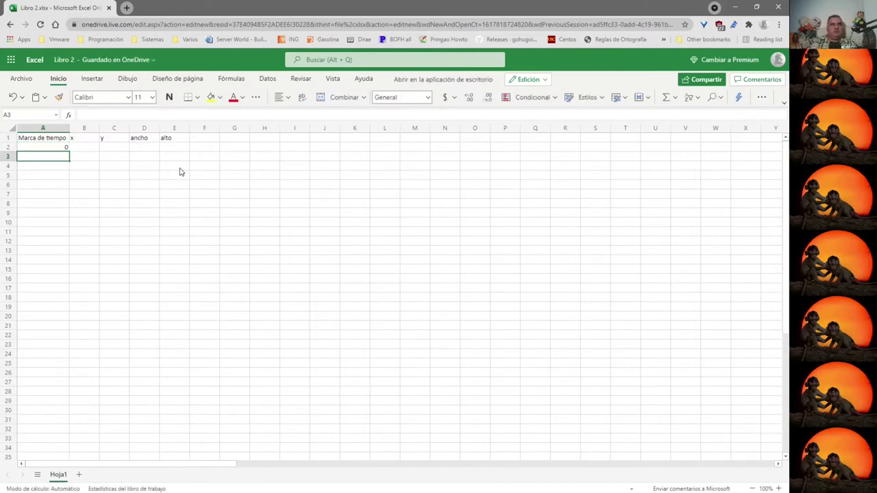
type("1")
key("Return")
left_click_drag(45, 147, 54, 365)
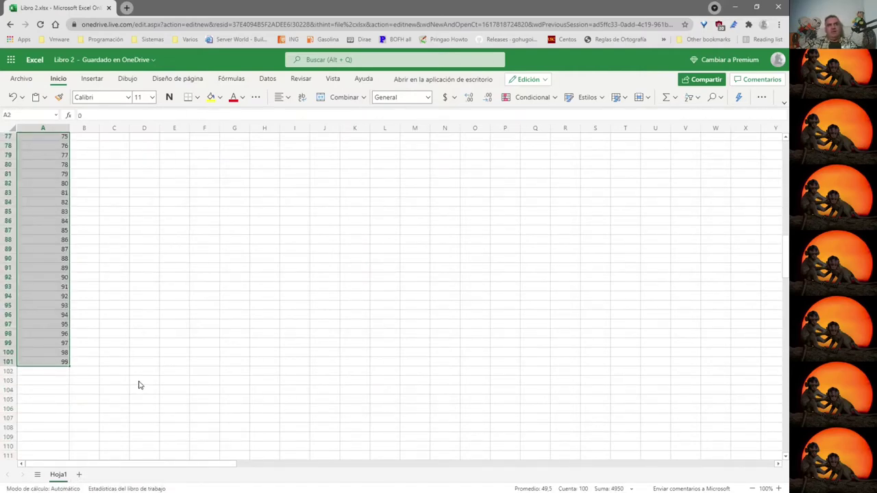
scroll(137, 381, "up", 20)
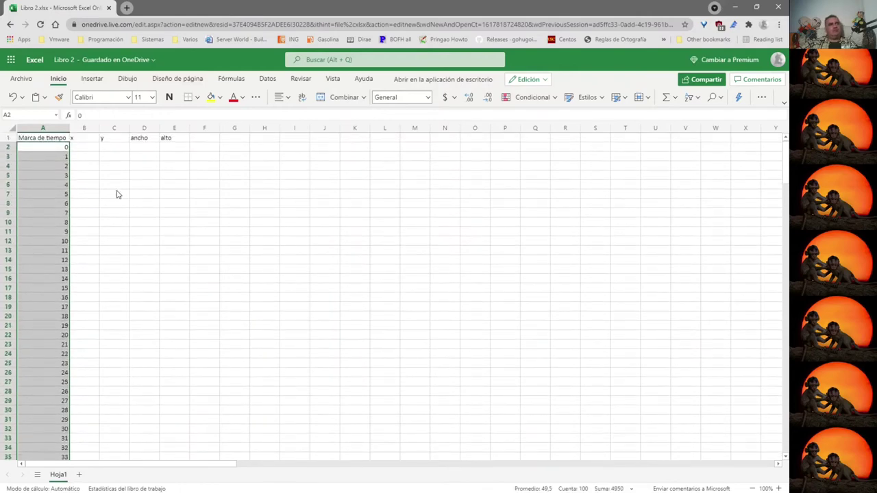
Paste the x, y, ancho and alto values from B2 beside the time marks and fit columns B to E to their contents.
left_click(90, 149)
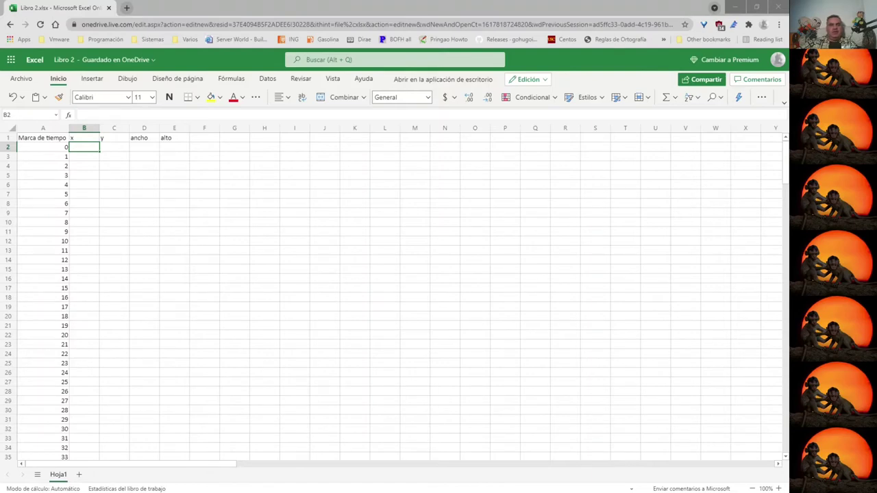
left_click(94, 147)
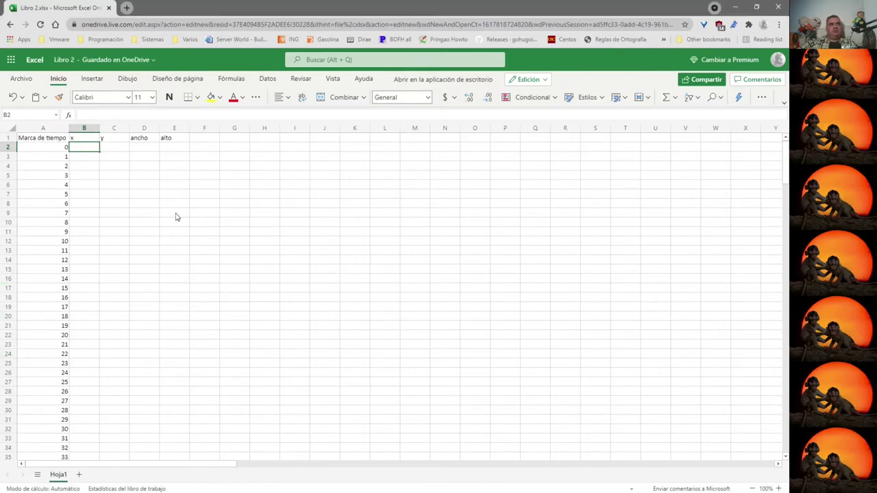
key("ctrl+v")
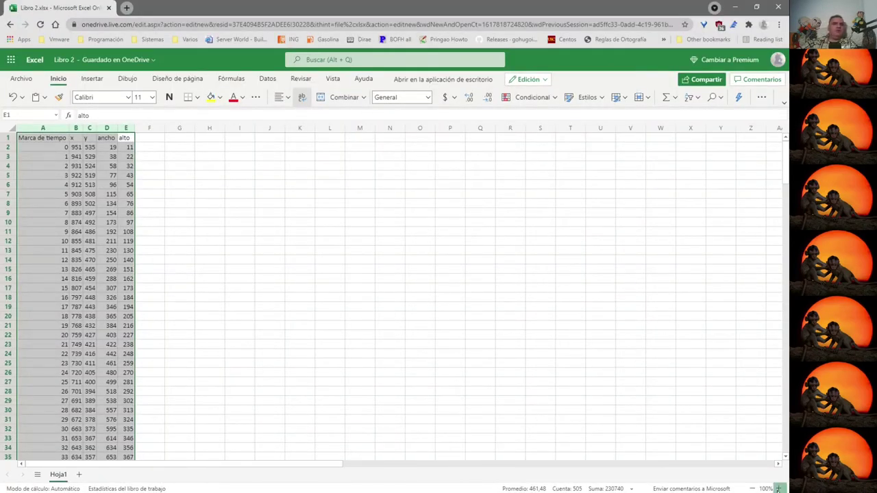
left_click(778, 488)
left_click(778, 488)
left_click(778, 489)
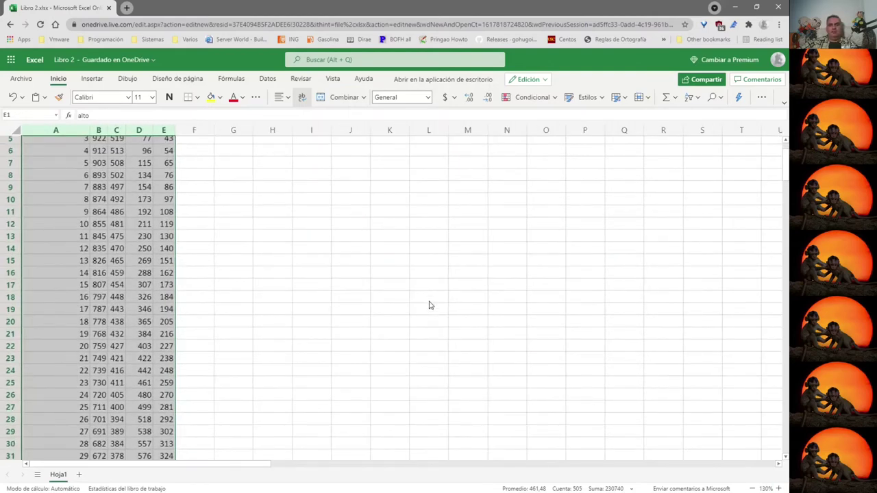
scroll(353, 270, "up", 2)
left_click(306, 237)
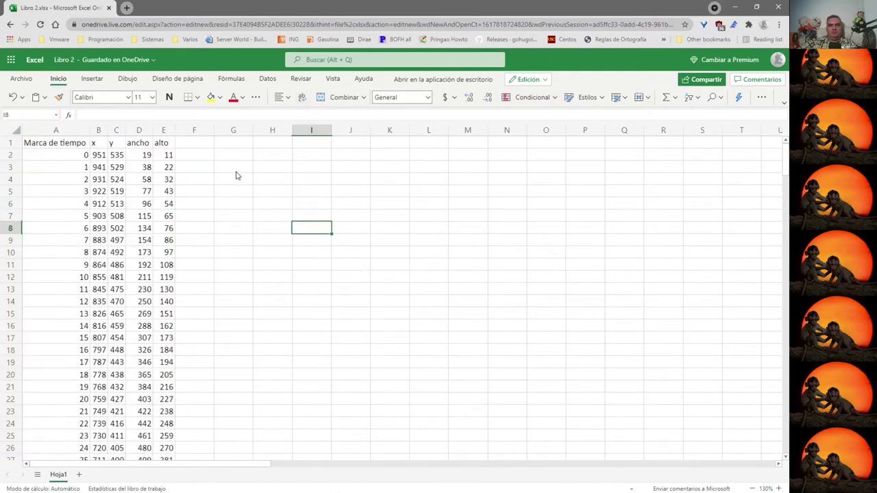
Add the headings angulo and radio in F1 and G1 and fit both columns to their contents.
left_click(207, 147)
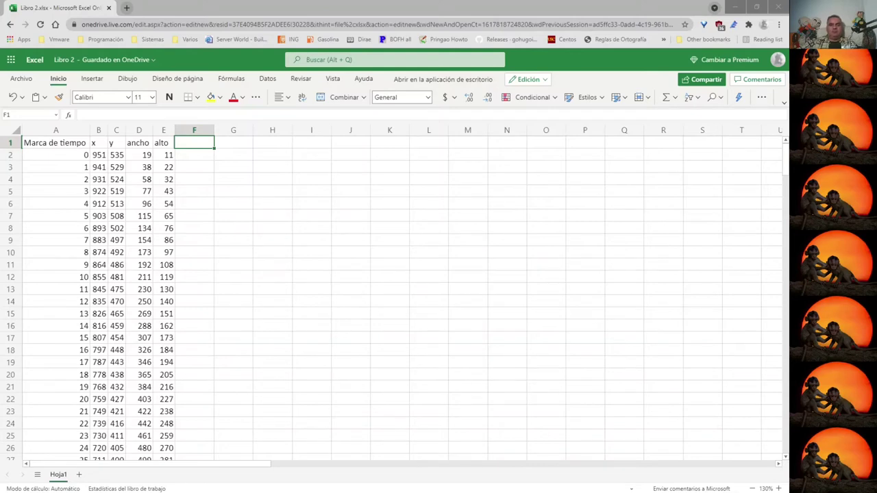
left_click(205, 148)
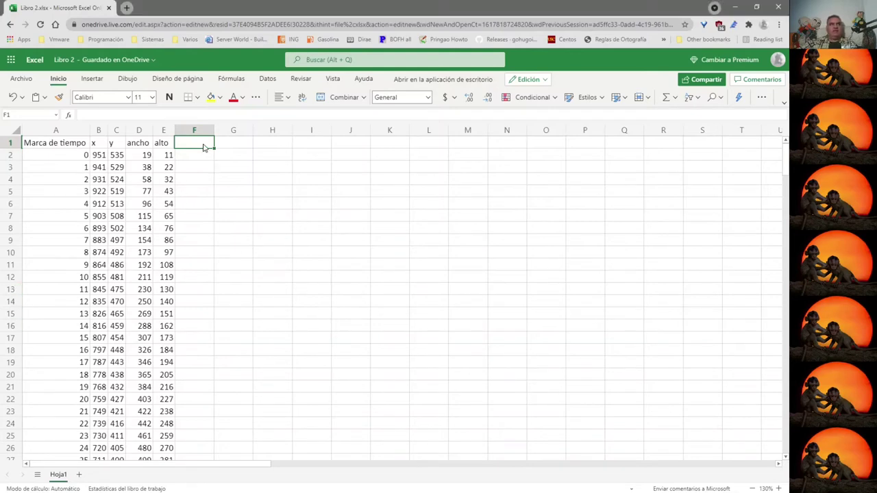
type("angulo\tradio")
left_click_drag(204, 133, 251, 130)
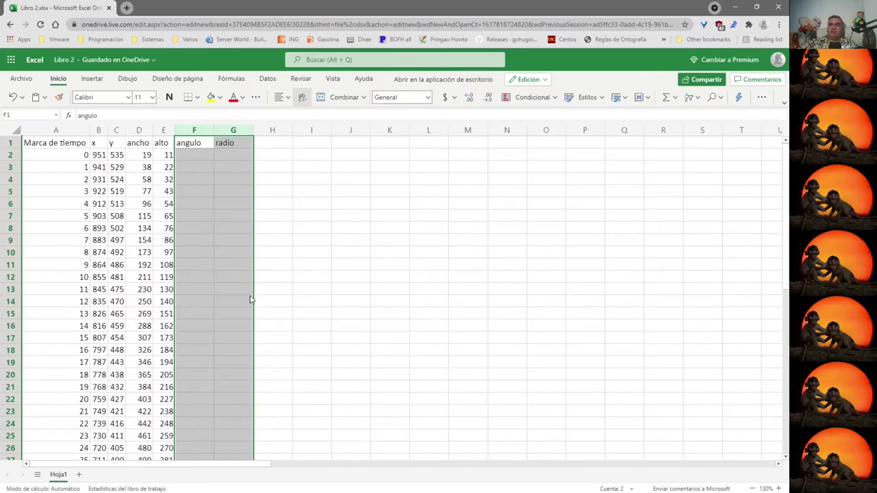
left_click(204, 205)
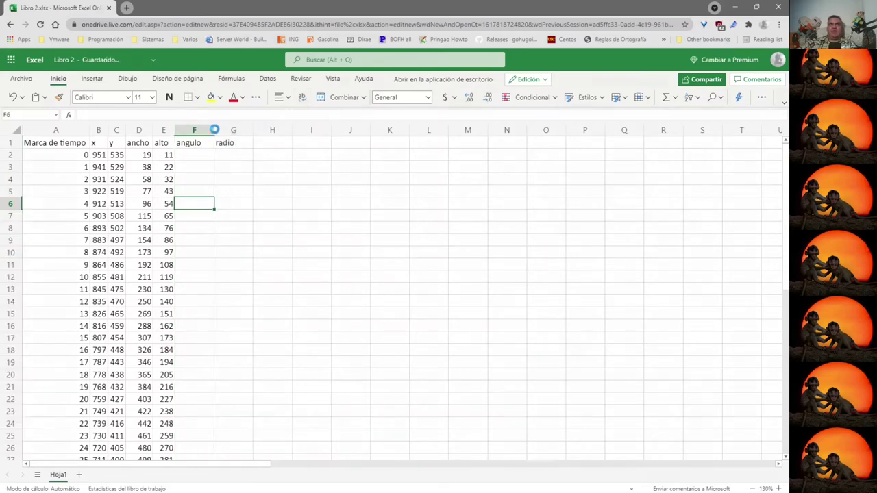
double_click(214, 129)
double_click(244, 129)
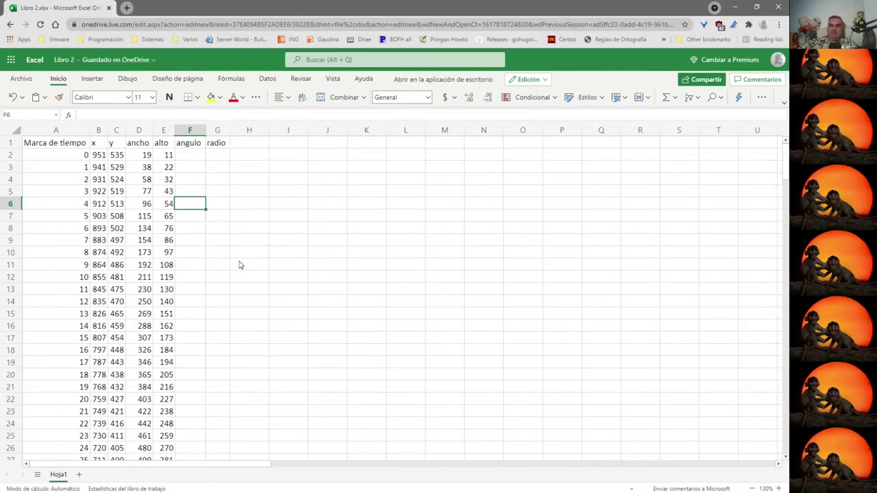
left_click(199, 159)
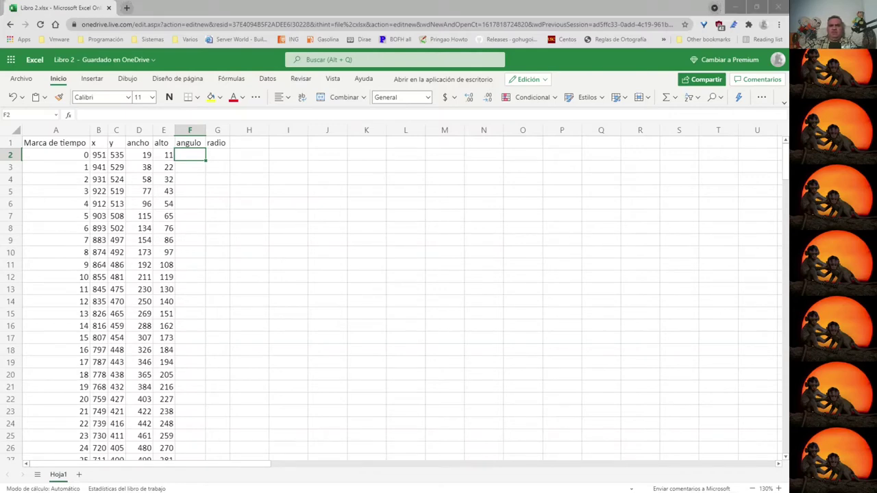
left_click(194, 143)
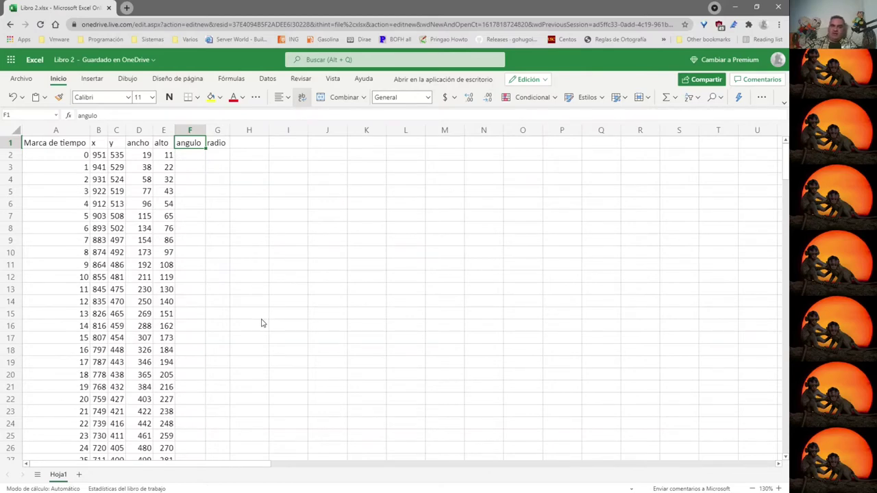
key("Down")
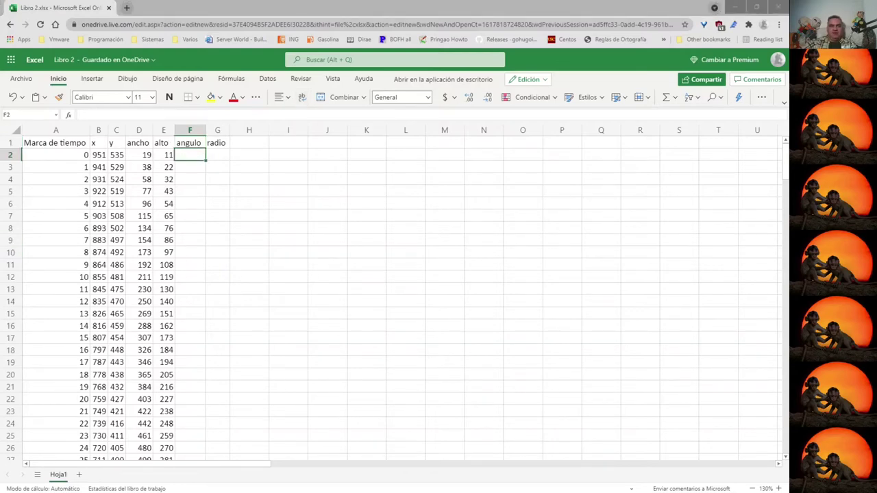
left_click(183, 158)
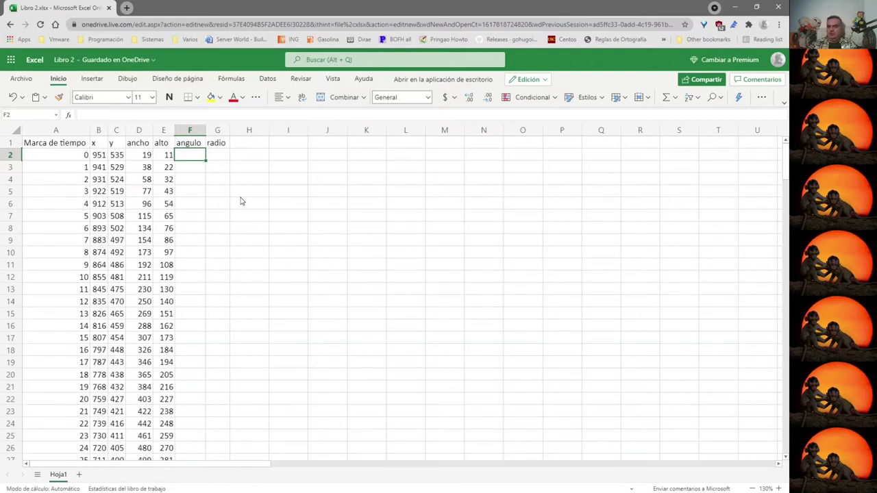
type("25")
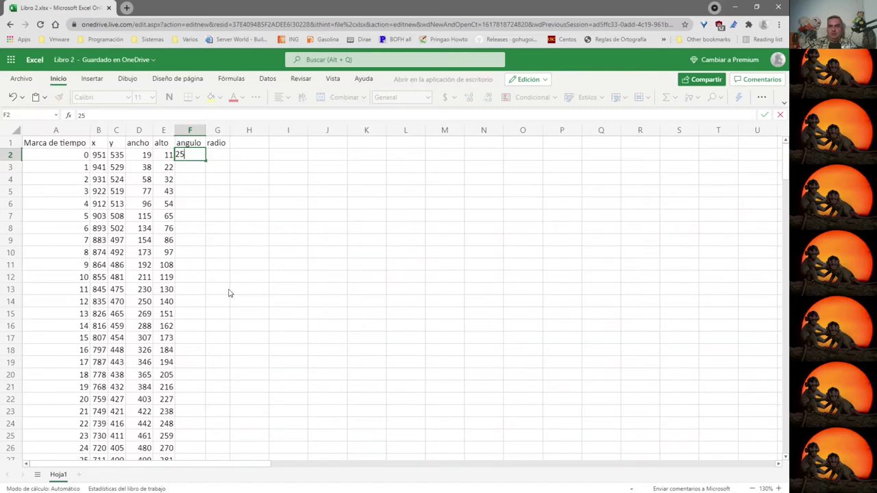
Enter =(100-A2)/4 as the first angulo value in F2 and fill the formula down to row 101.
left_click_drag(185, 152, 171, 156)
type("=100/")
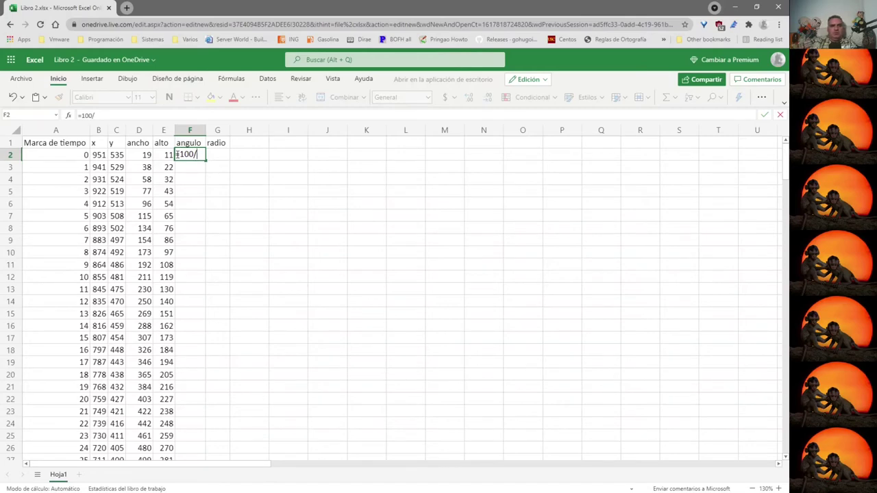
left_click(72, 159)
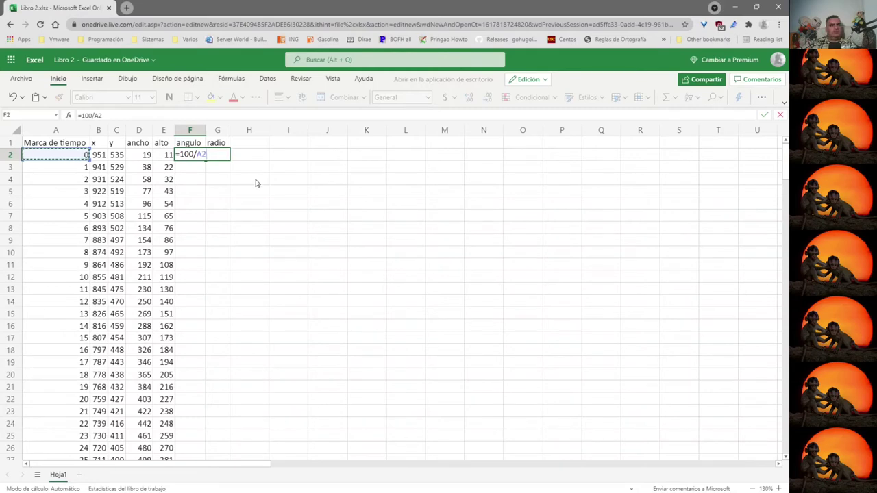
key("BackSpace")
key("BackSpace")
key("BackSpace")
type("-")
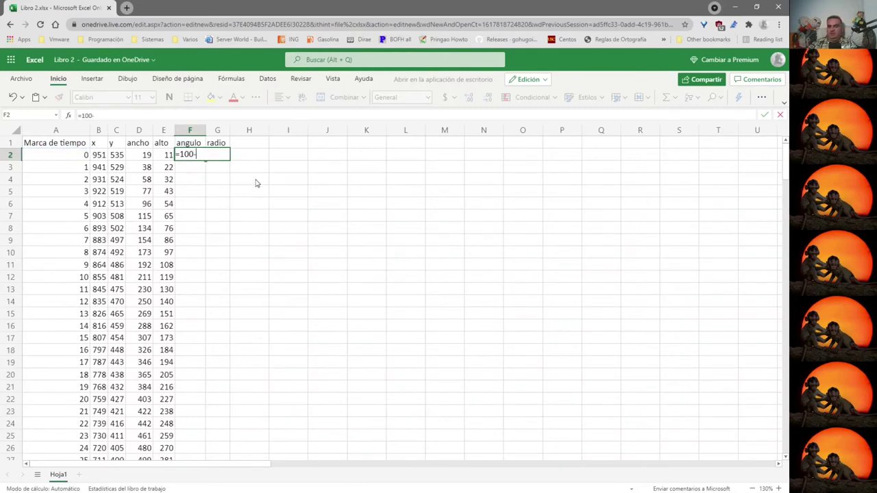
left_click(75, 157)
type("/")
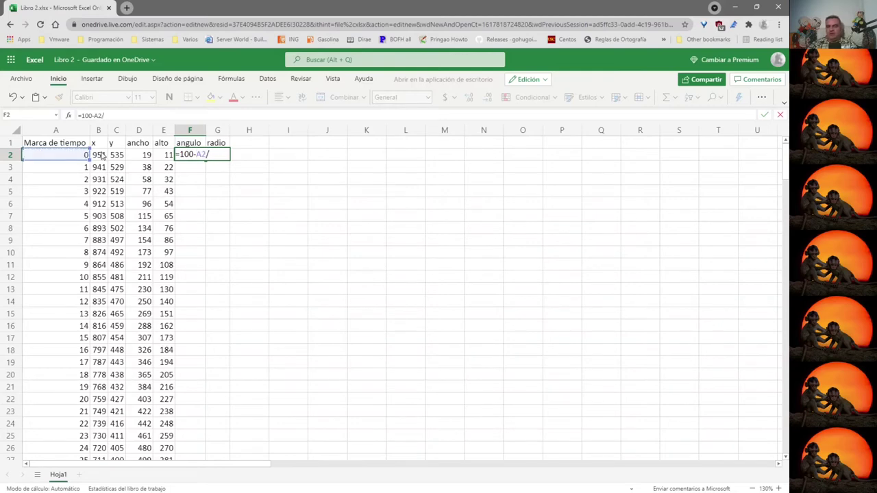
type("4")
key("Left")
key("Left")
type(")")
key("Left")
key("Left")
key("Left")
key("Left")
key("Left")
key("Left")
key("Left")
type("(")
key("Return")
left_click(192, 159)
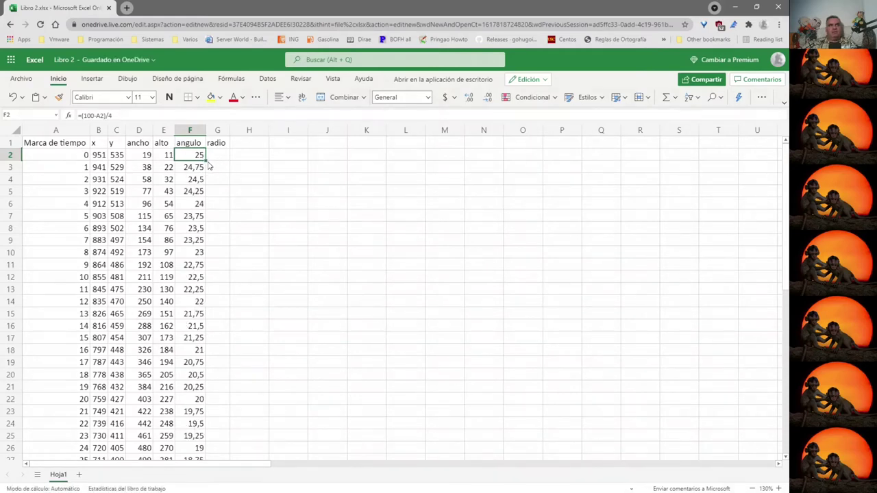
Examine the angulo values against the Marca de tiempo column from the first row to the last.
scroll(197, 389, "down", 15)
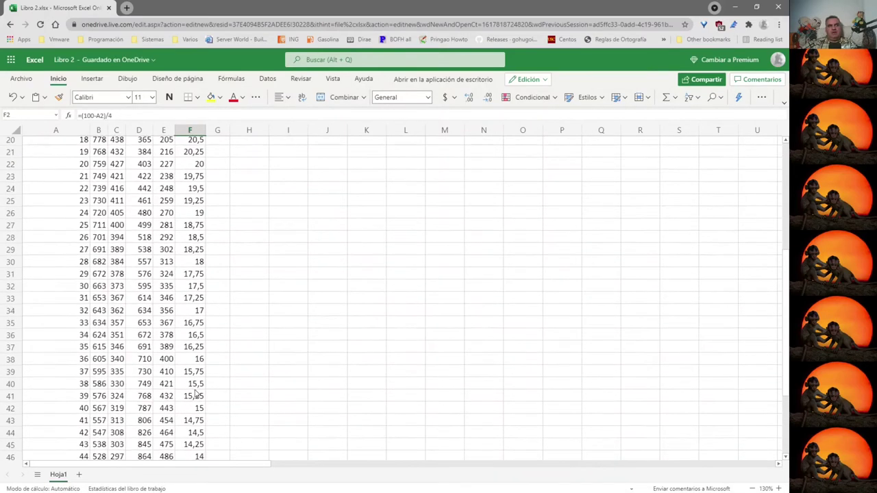
scroll(208, 330, "down", 10)
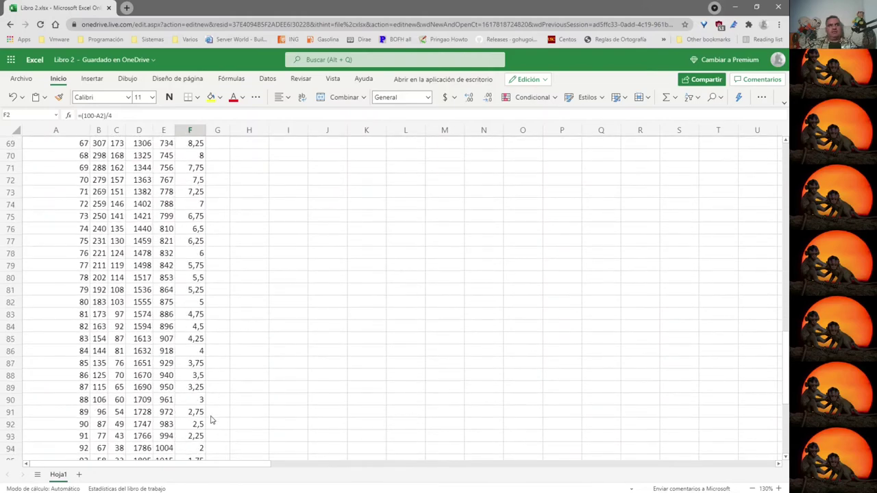
left_click(191, 320)
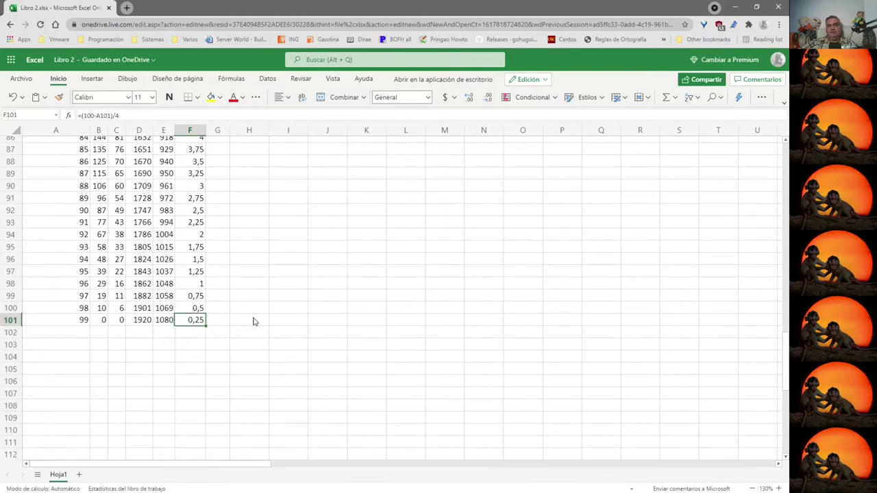
scroll(315, 385, "up", 6)
scroll(238, 288, "up", 20)
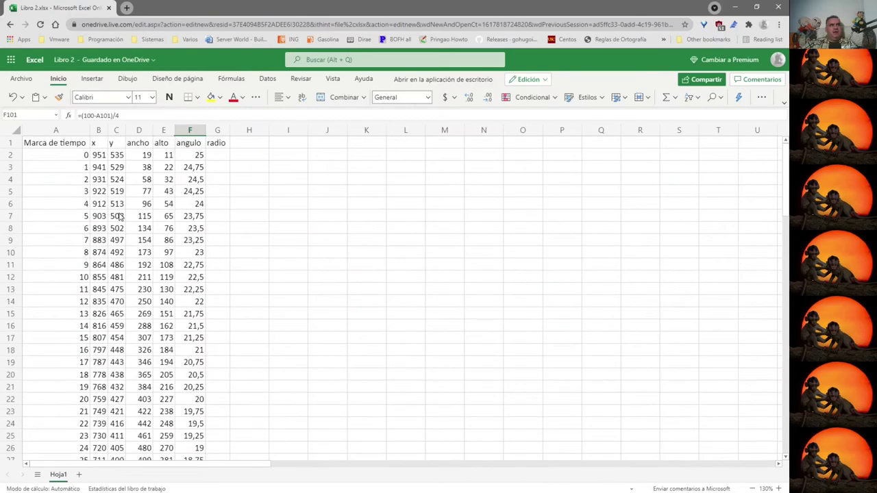
left_click(74, 157)
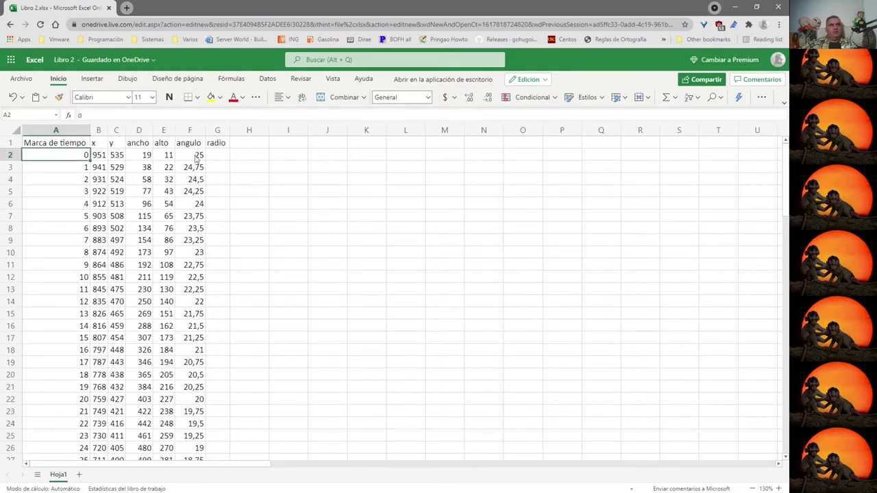
scroll(198, 342, "down", 6)
scroll(197, 342, "up", 6)
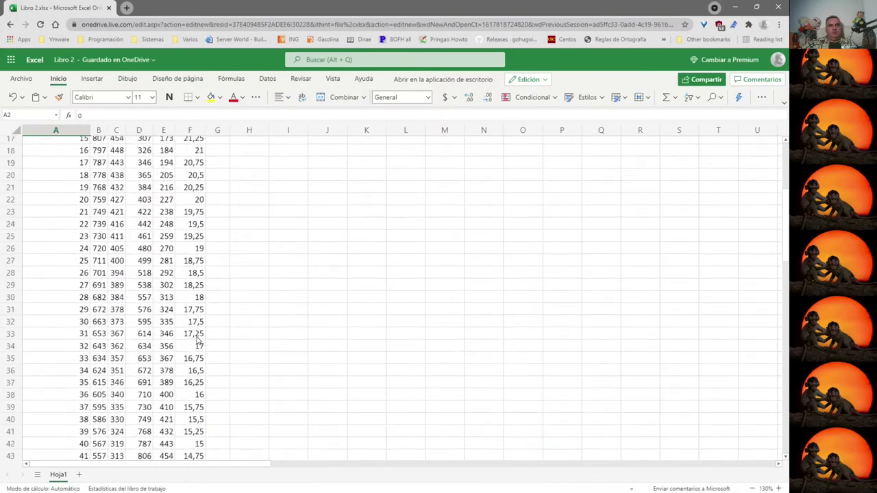
scroll(197, 177, "down", 20)
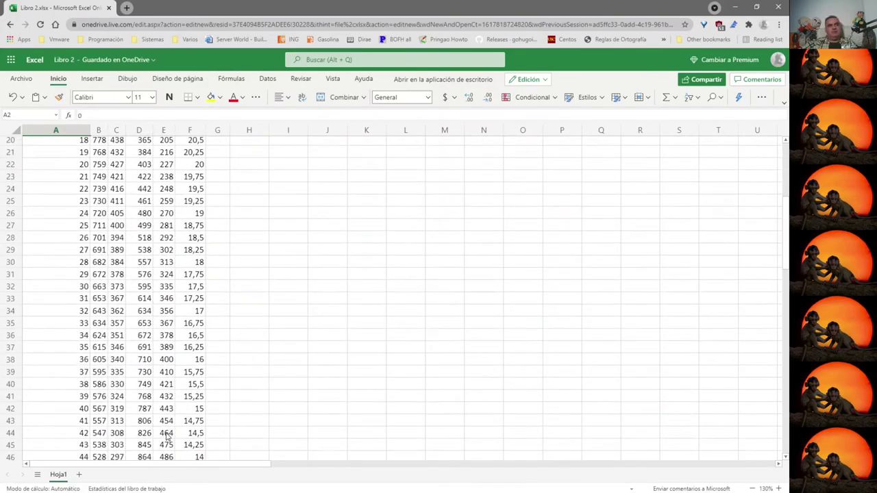
Copy row 101 of the table into row 102 and set its Marca de tiempo to 100 to test the angulo formula.
left_click_drag(66, 332, 272, 339)
left_click(233, 339)
key("Left")
key("Left")
key("Left")
key("Left")
key("Left")
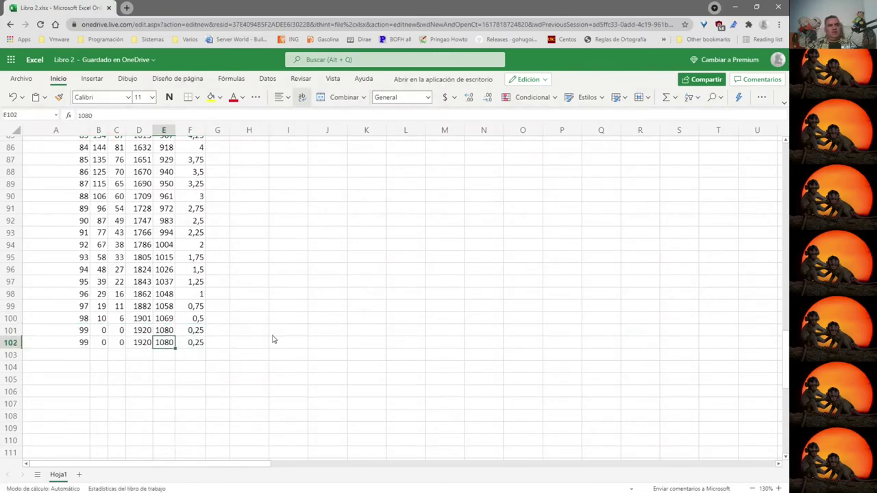
type("10")
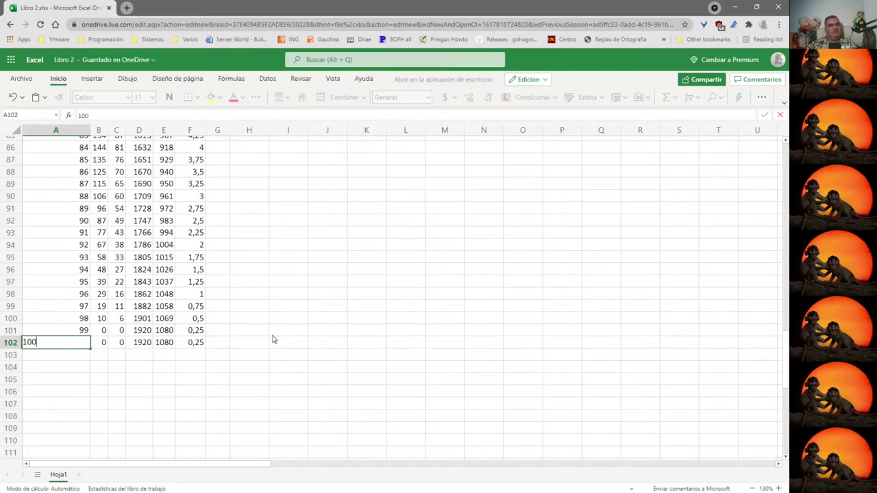
type("0-A10")
key("BackSpace")
key("Right")
key("Right")
key("Right")
key("Right")
key("Right")
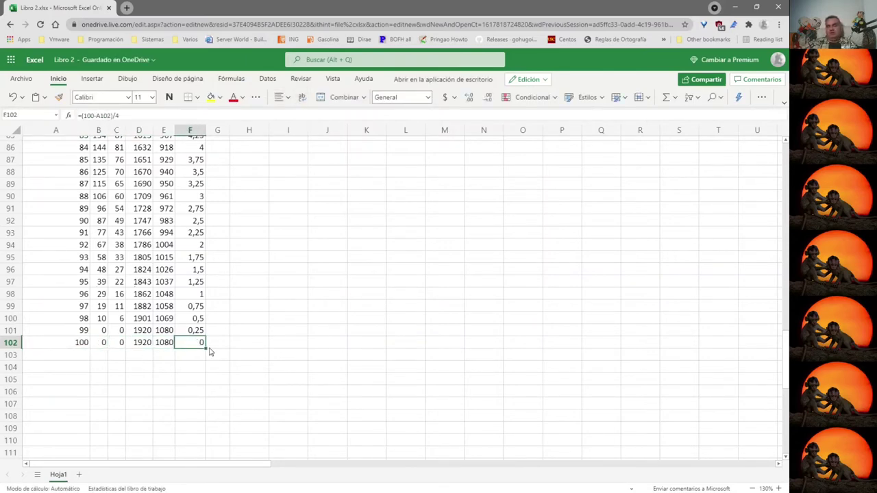
Clear the contents of the test row 102.
left_click(15, 344)
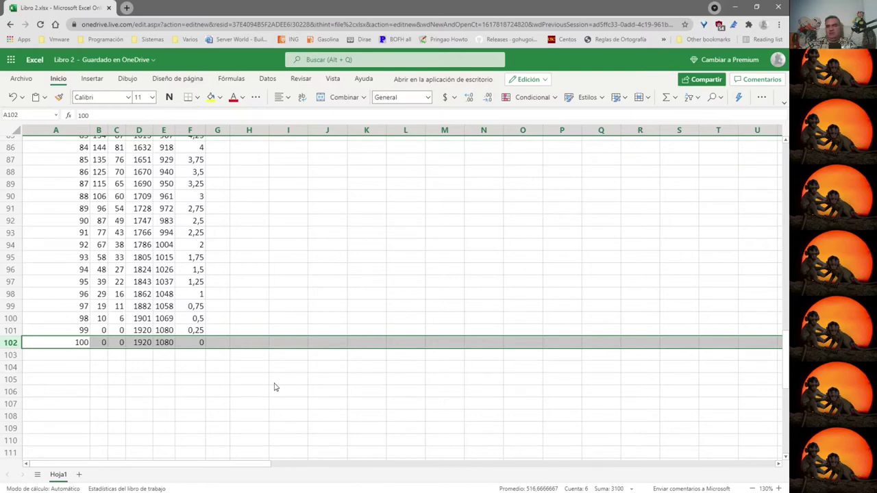
scroll(274, 387, "up", 20)
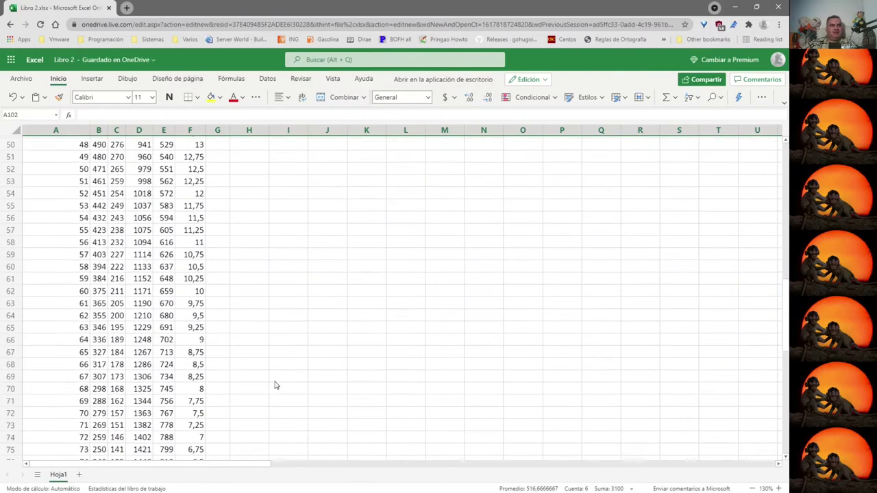
scroll(274, 386, "up", 3)
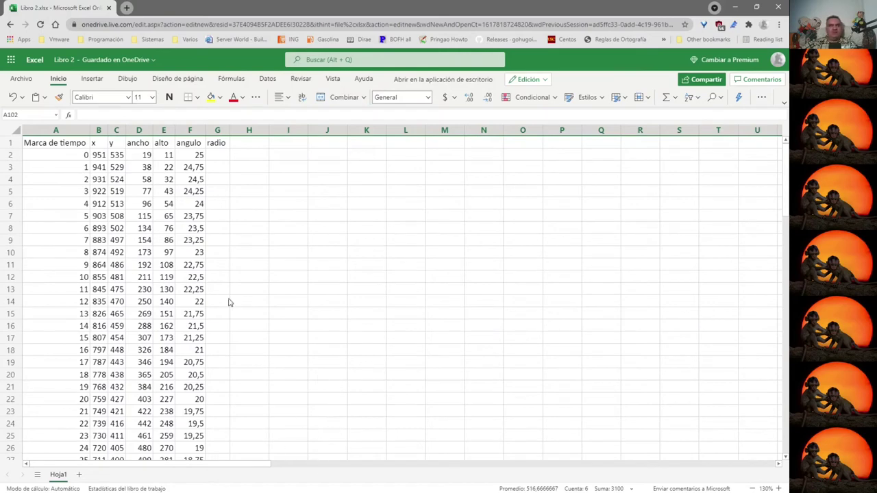
Enter 10 as the first radio value in G2.
left_click(220, 157)
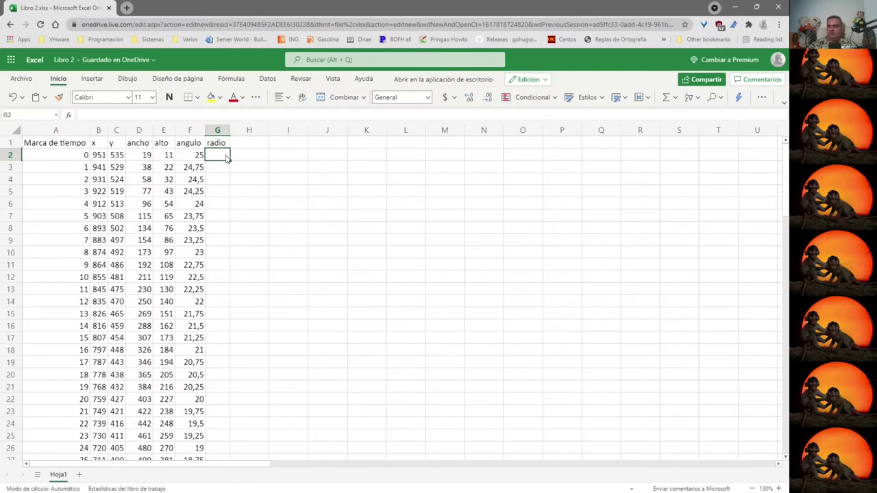
type("10")
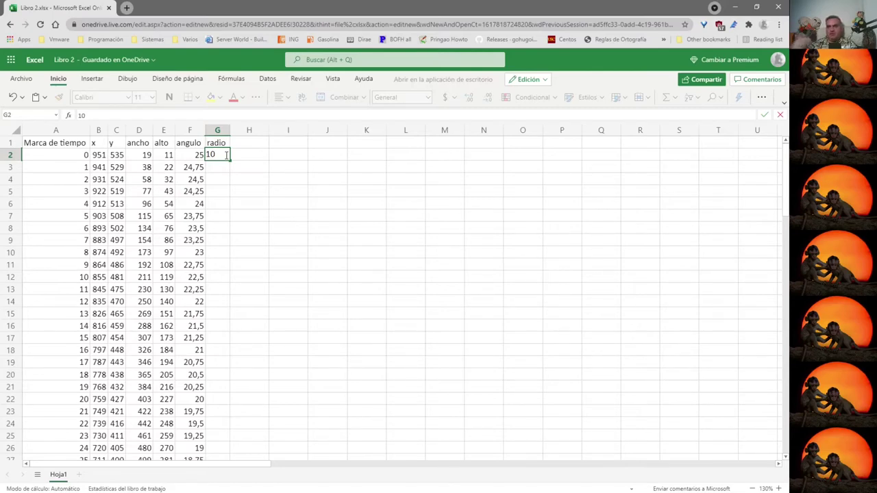
key("ctrl+Return")
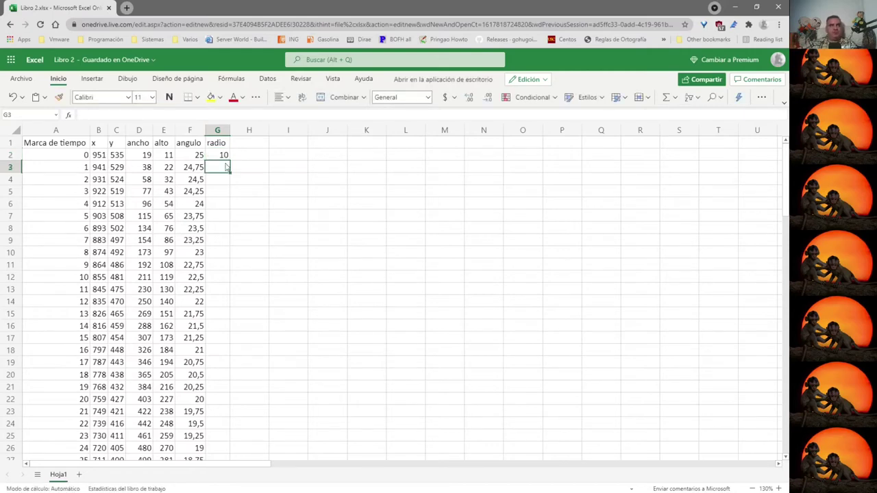
Enter =G2-0,1 in G3, fill the radio formula down to row 101 and check the last row.
left_click(223, 170)
left_click(68, 172)
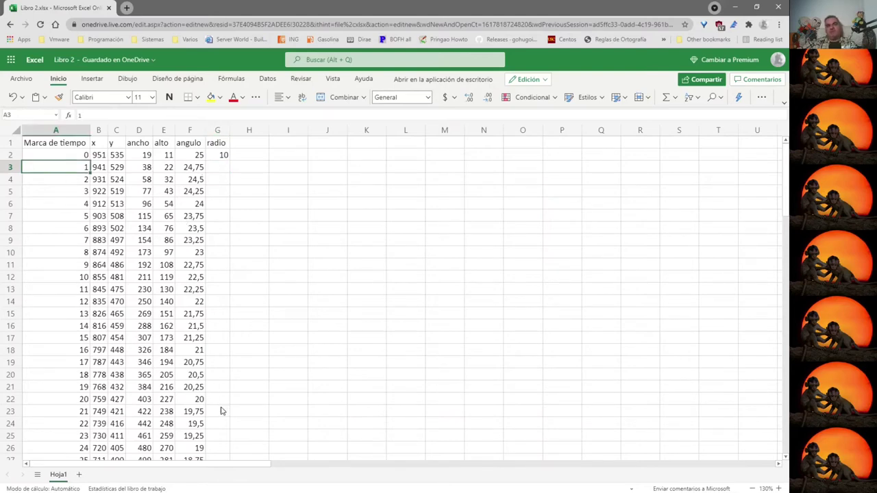
left_click(217, 169)
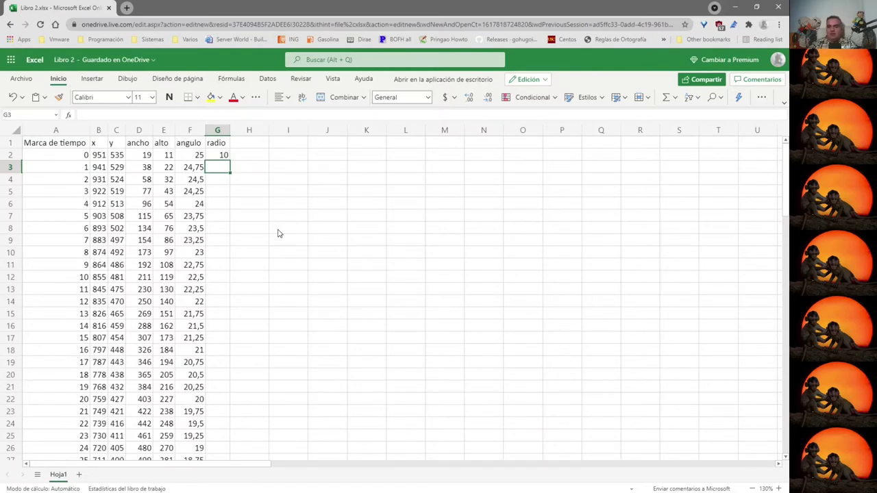
type("=")
left_click(216, 156)
type("-")
type("0,1")
key("Return")
left_click(223, 170)
double_click(229, 171)
scroll(226, 329, "down", 20)
scroll(226, 329, "up", 7)
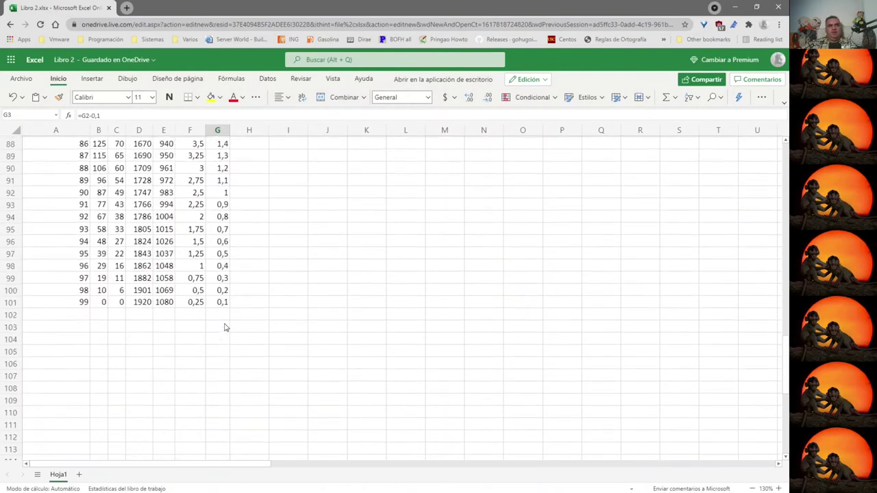
left_click_drag(223, 320, 82, 332)
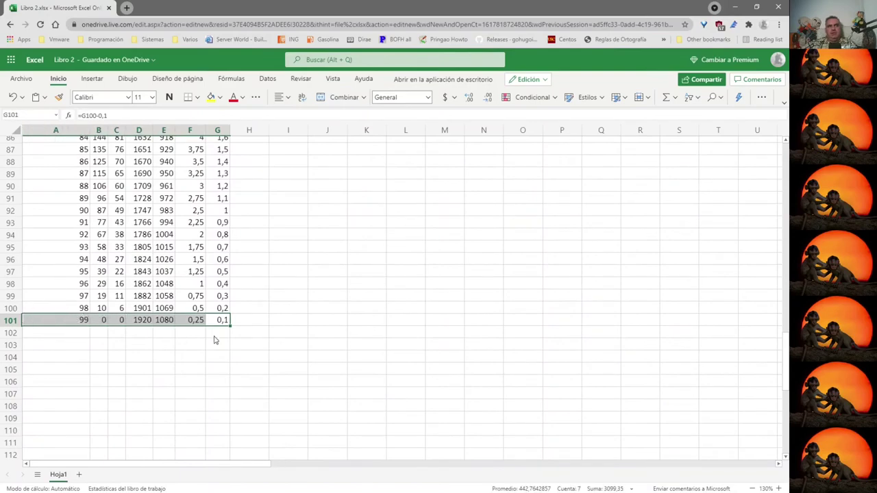
scroll(225, 339, "up", 16)
scroll(225, 337, "up", 12)
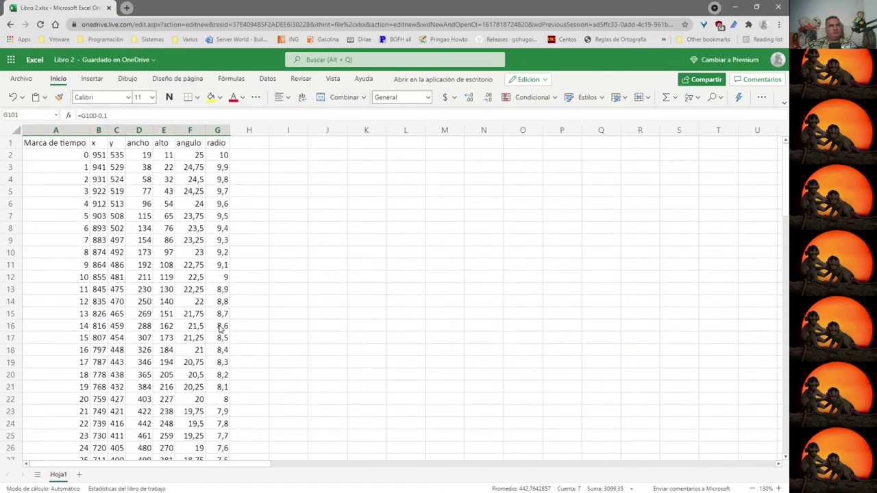
Add the headings D-X in H1 and D-Y in I1.
left_click(248, 142)
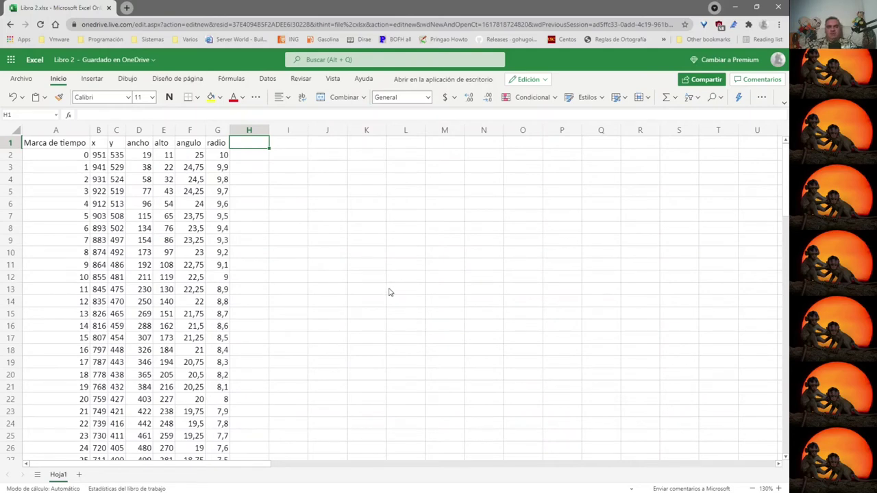
type("ED")
key("BackSpace")
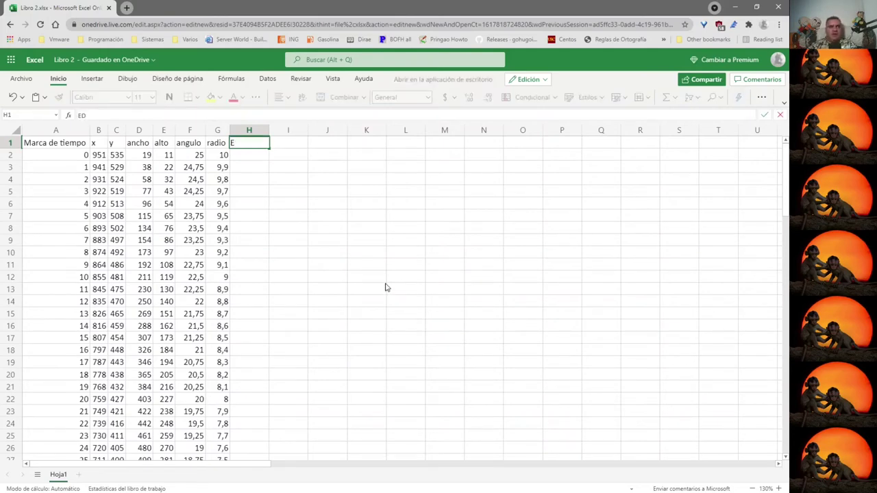
type("-X")
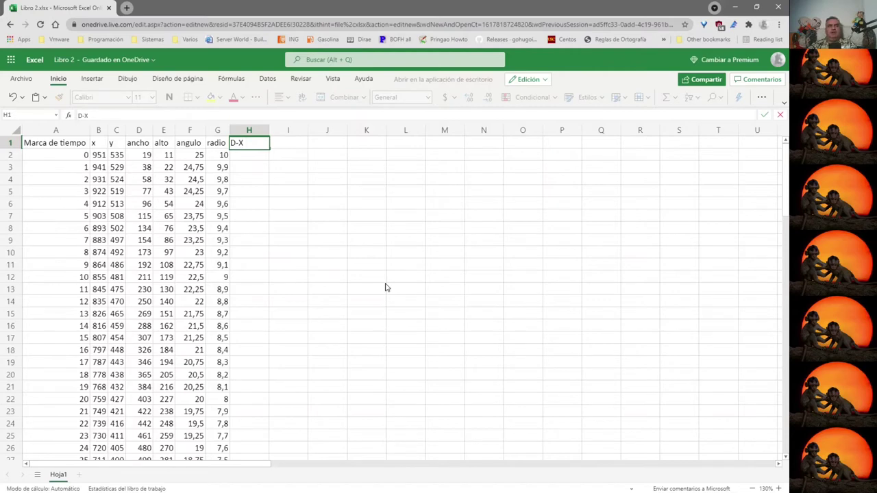
key("Tab")
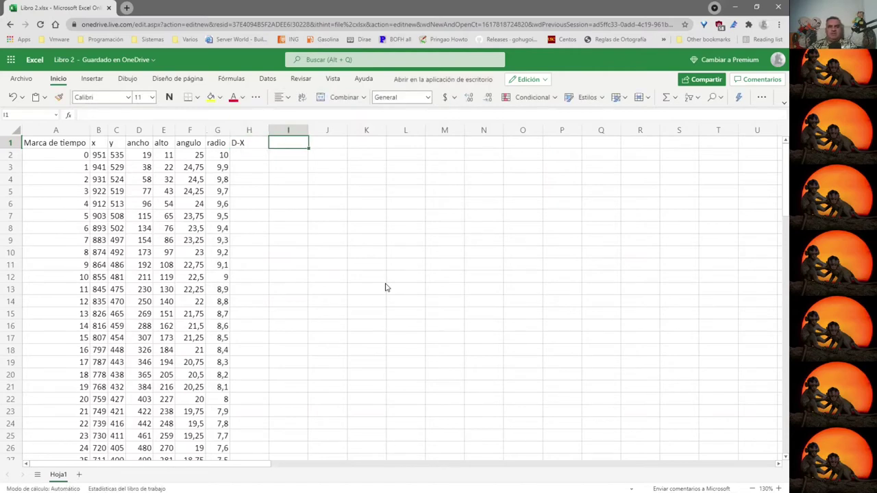
type("D-Y")
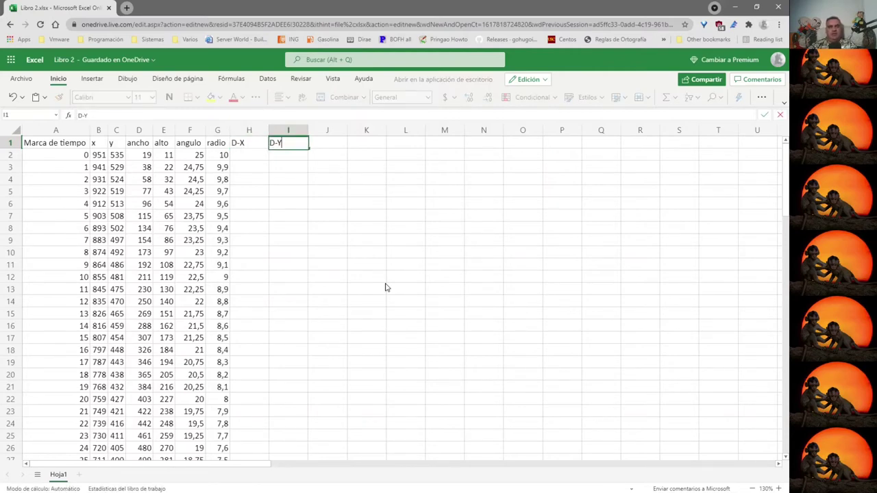
Commit the D-Y heading and begin a rounding formula in H2 with REDONDEAR and 0 decimals.
key("Return")
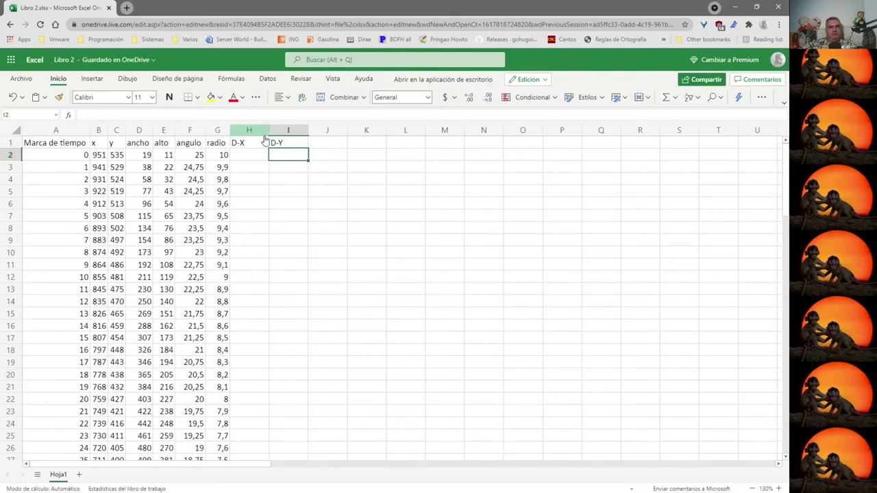
key("Left")
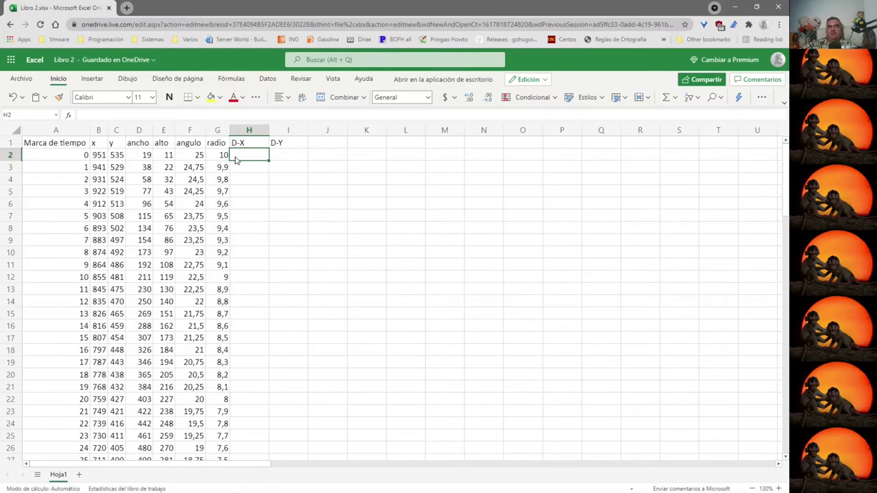
key("alt")
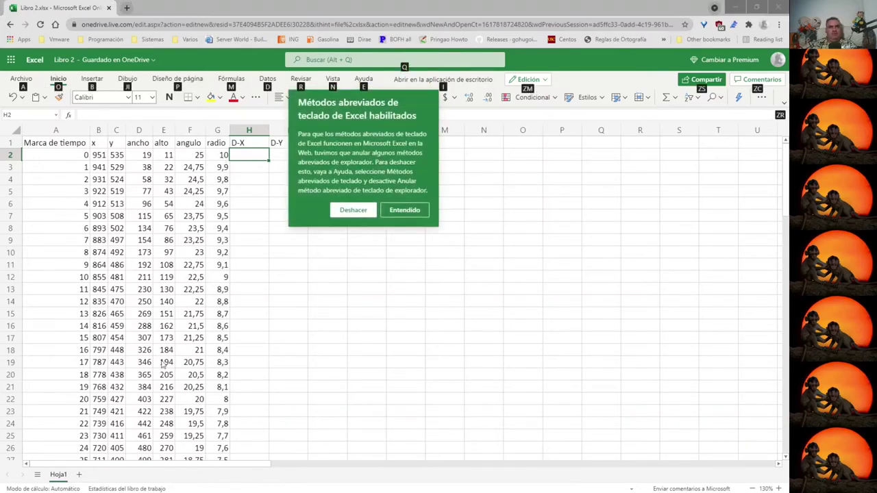
left_click(327, 302)
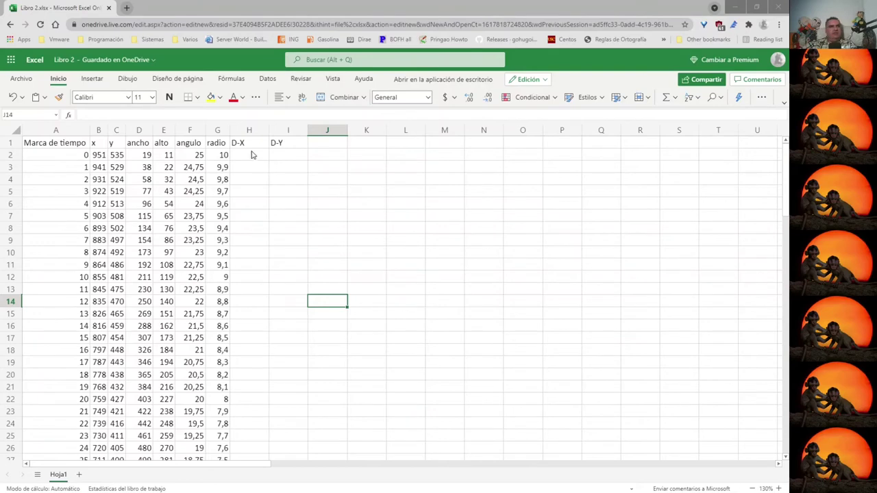
left_click(252, 156)
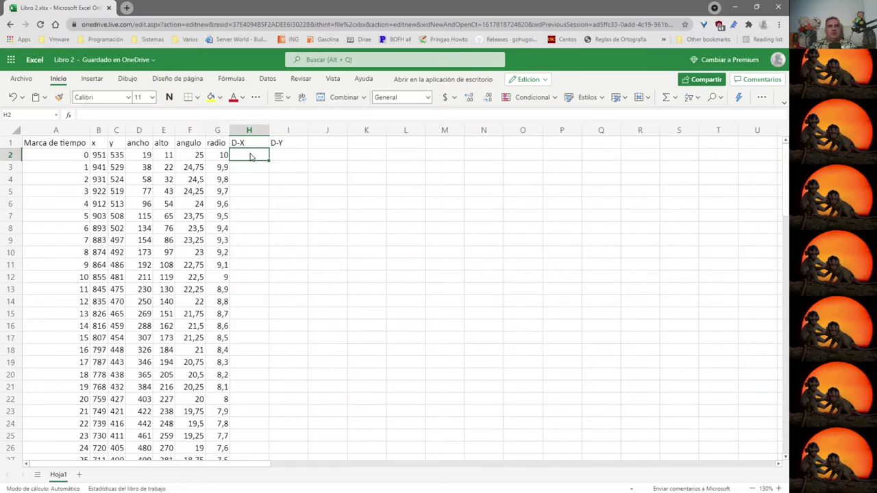
type("=")
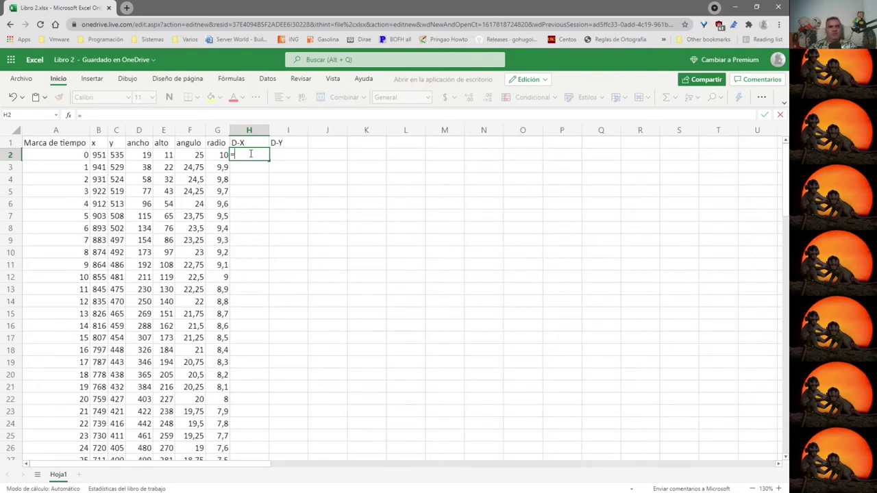
type("n")
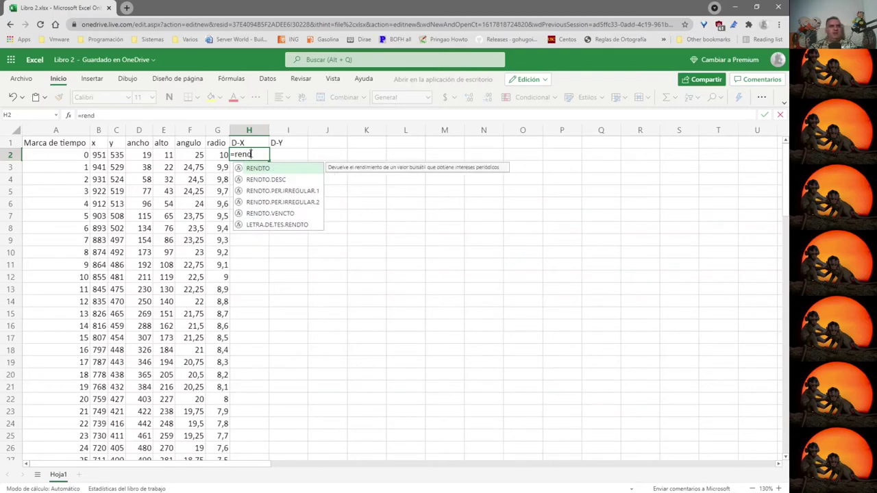
type("d")
key("BackSpace")
key("BackSpace")
type("d")
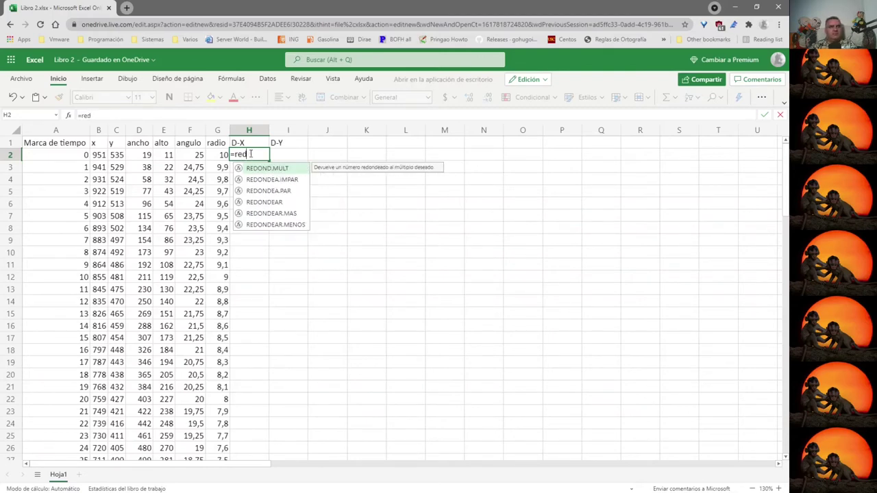
key("Down")
key("Down")
key("Down")
key("Tab")
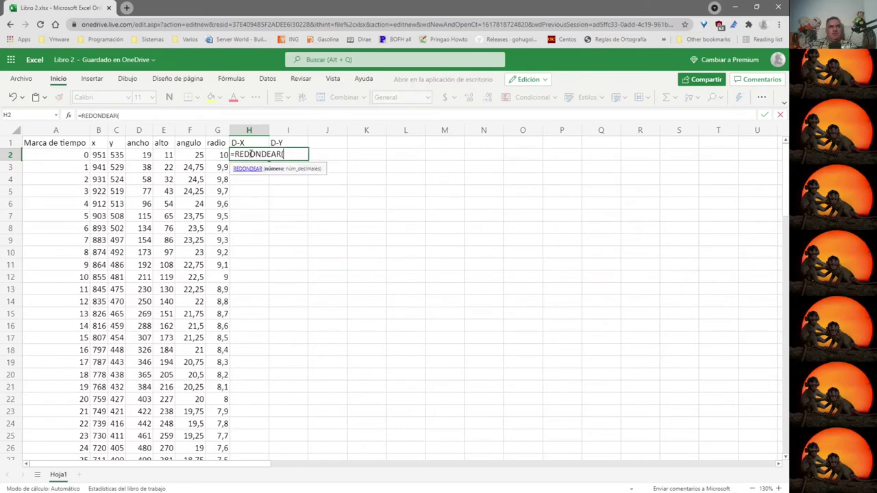
type(";")
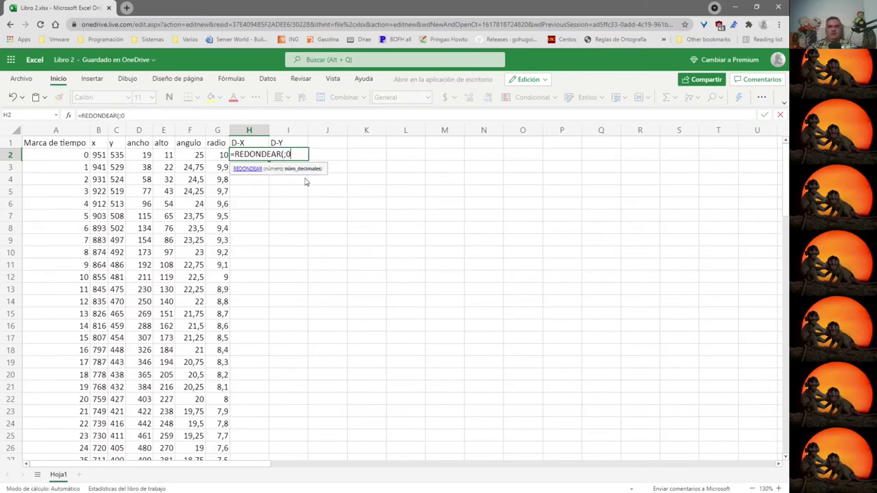
type("0)")
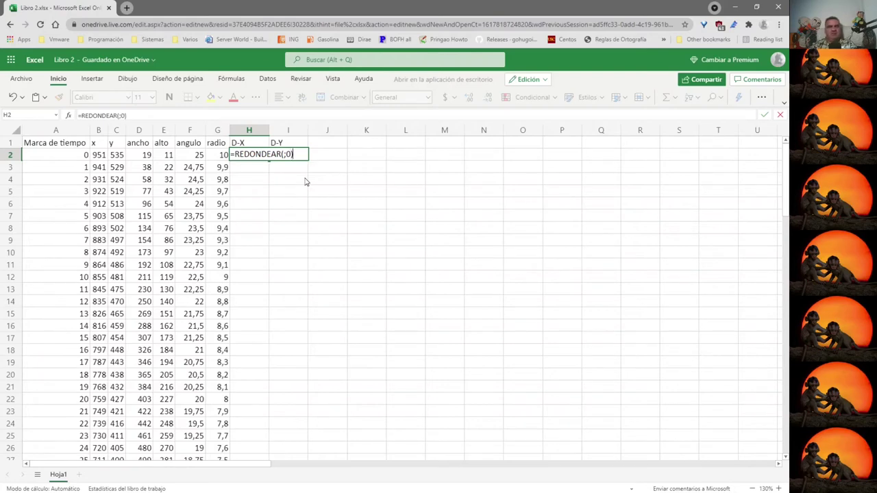
Complete the first D-X formula in H2 as =REDONDEAR(G2*COS(F2);0).
key("Left")
key("Right")
key("F2")
key("Left")
key("Left")
key("Left")
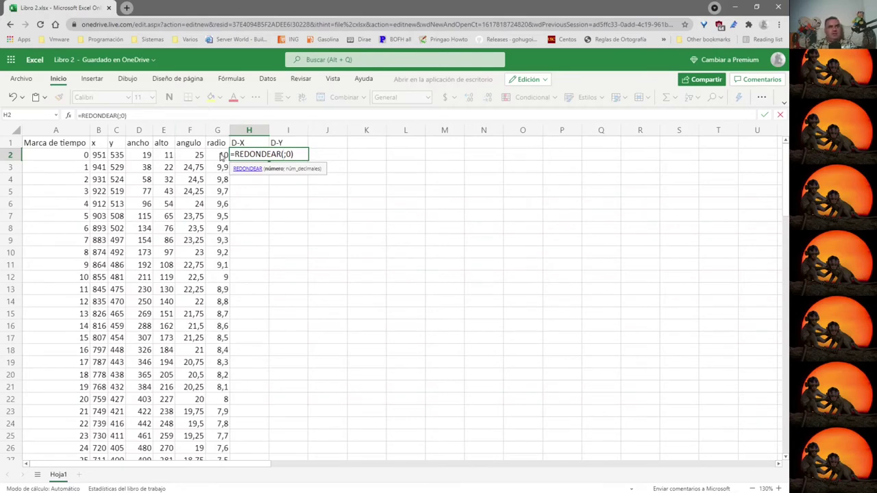
type("g2")
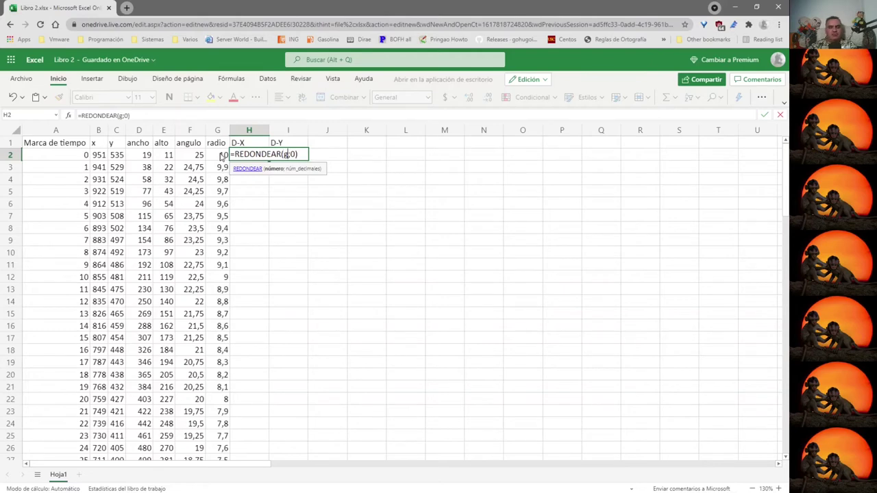
type("*")
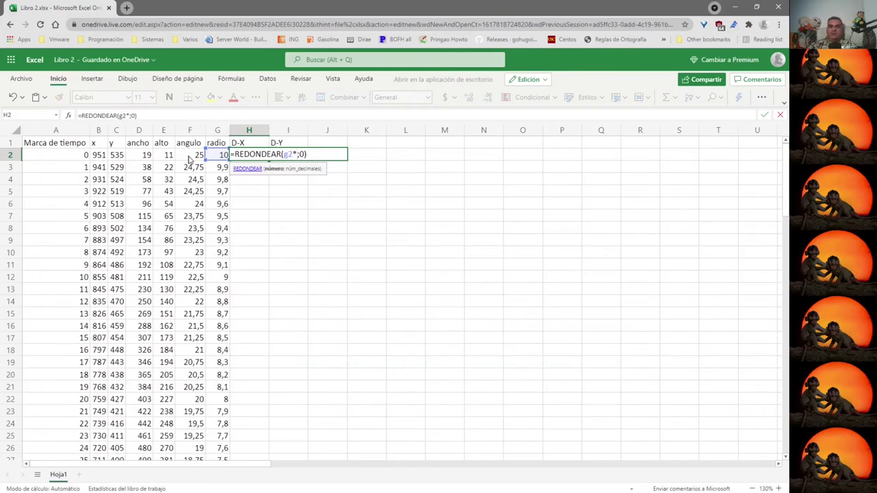
type("co")
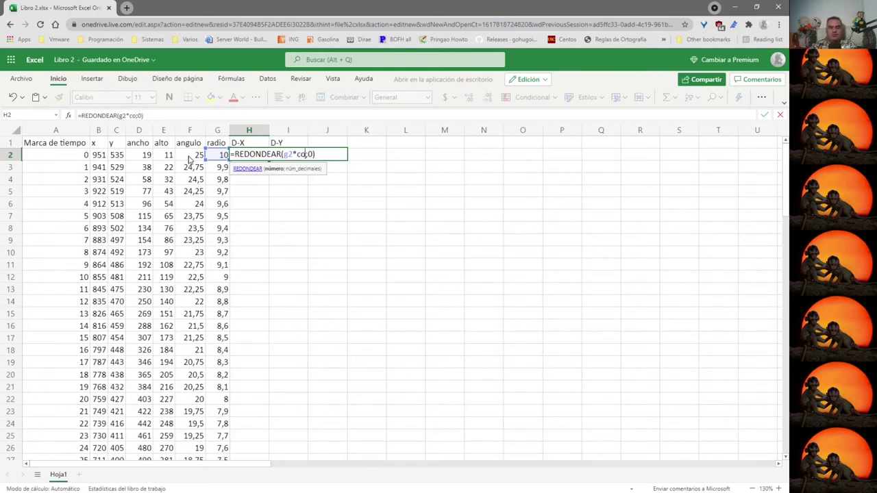
type("s(")
left_click(195, 157)
key("Left")
key("BackSpace")
key("BackSpace")
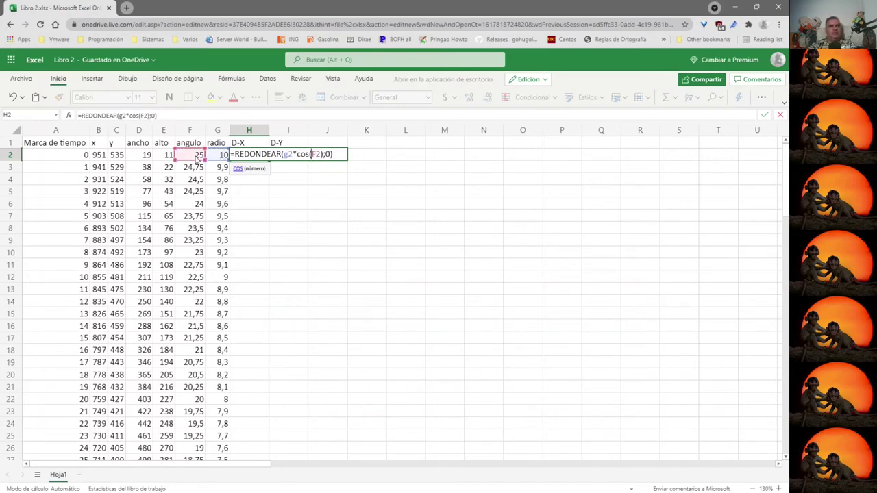
key("ctrl+Return")
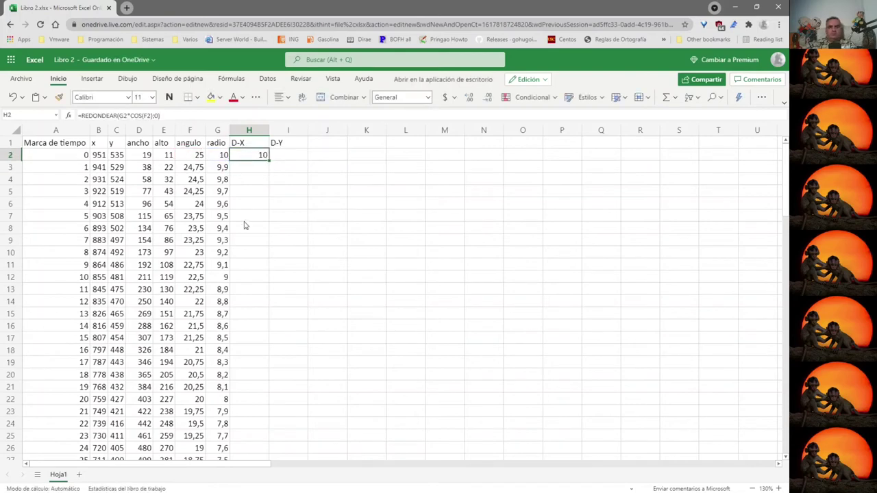
double_click(241, 160)
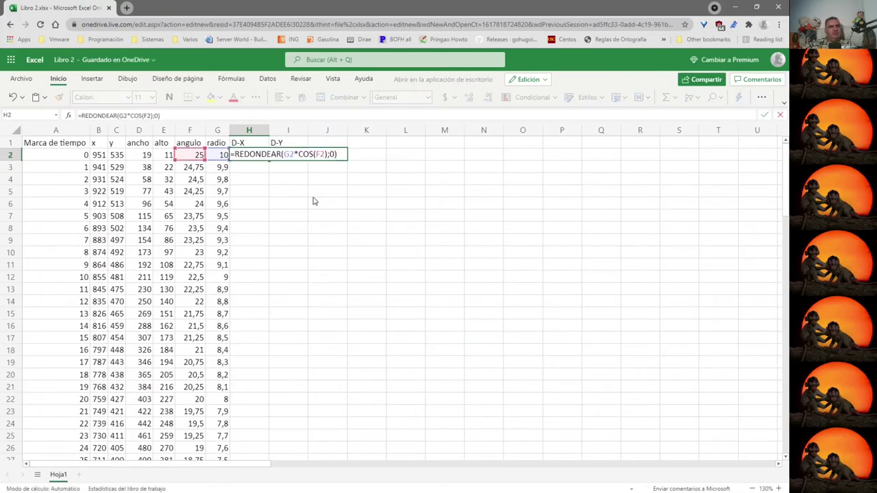
left_click(313, 200)
key("ctrl+z")
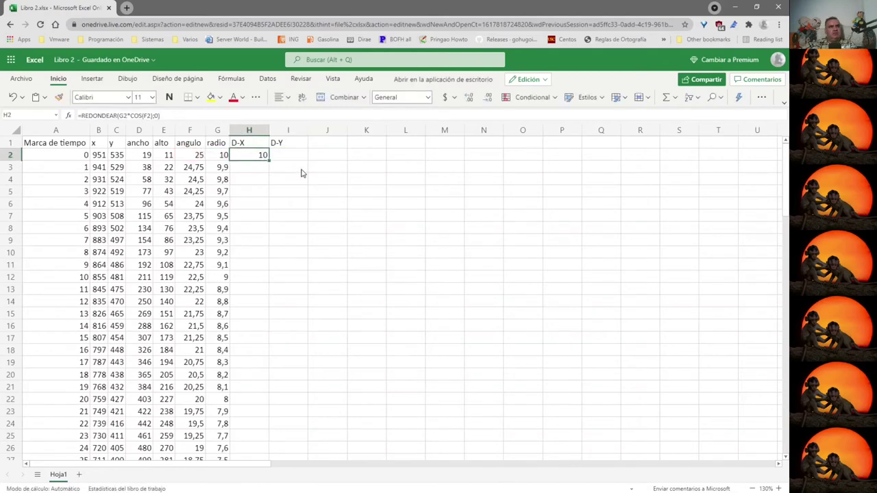
Copy the formula text from H2 into the first D-Y cell, I2.
left_click(288, 159)
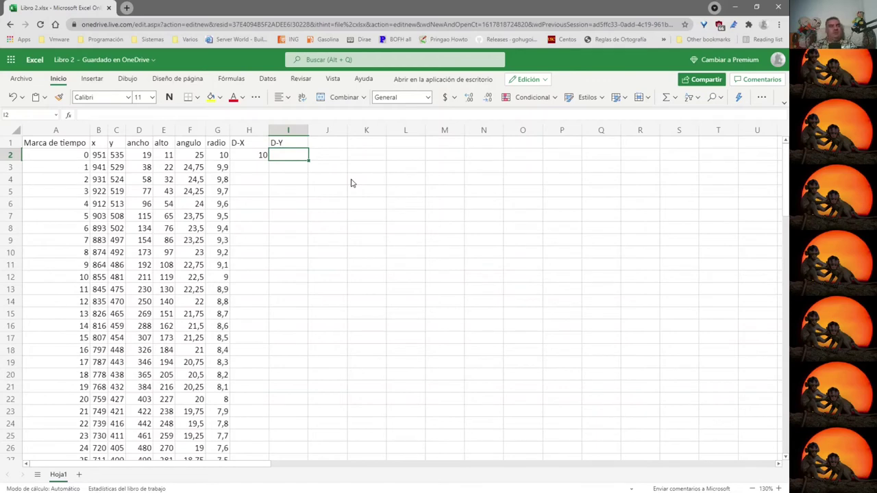
key("Left")
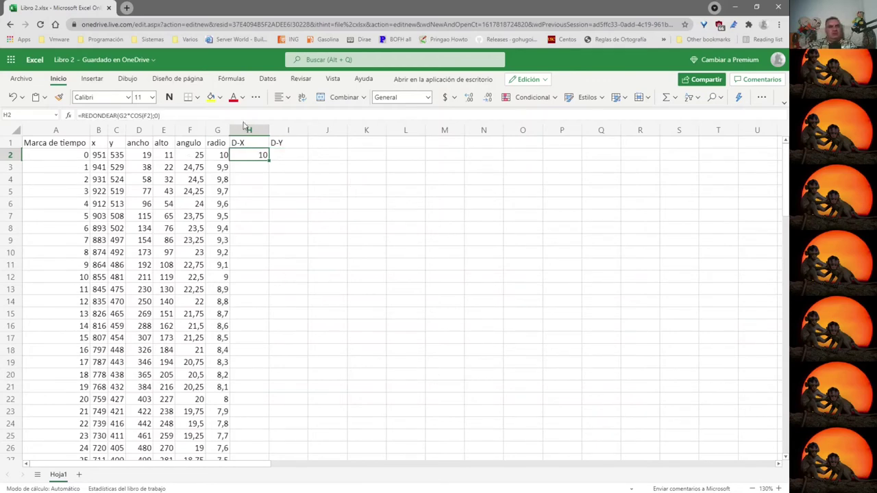
triple_click(190, 115)
key("ctrl+c")
key("Escape")
left_click(287, 155)
left_click(133, 115)
key("ctrl+v")
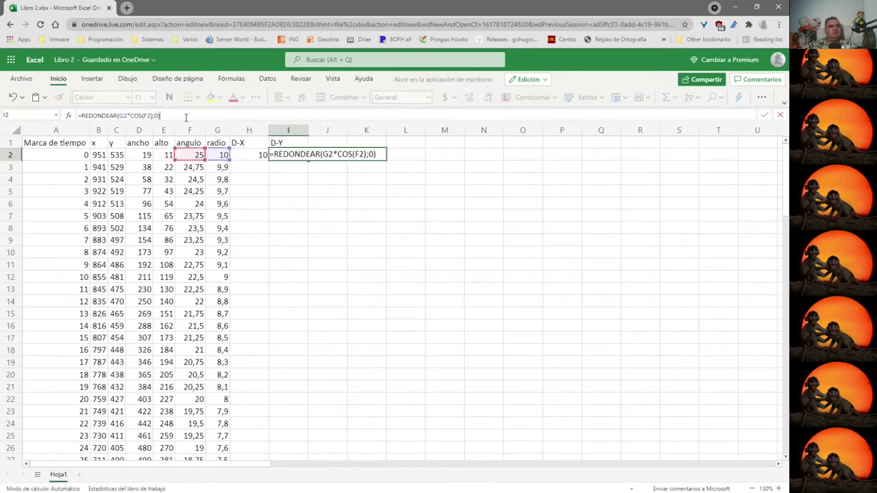
Replace COS with SENO in I2 so the formula reads =REDONDEAR(G2*SENO(F2);0).
left_click_drag(132, 115, 136, 115)
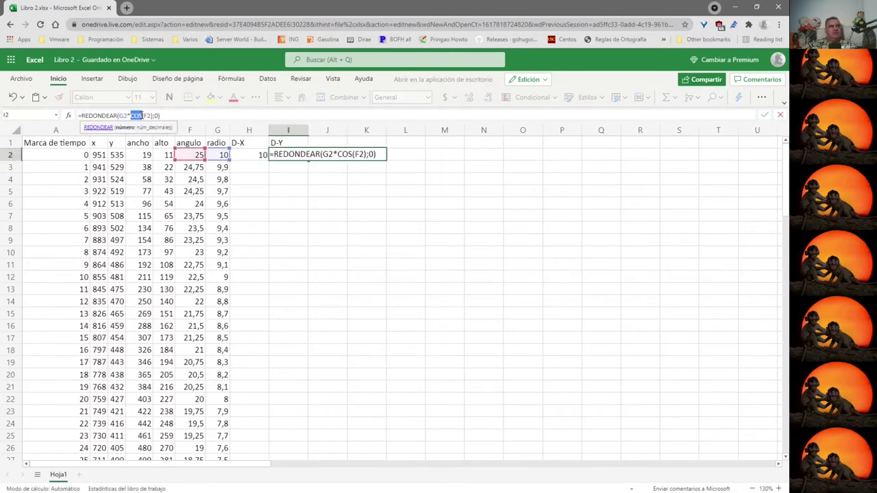
type("si")
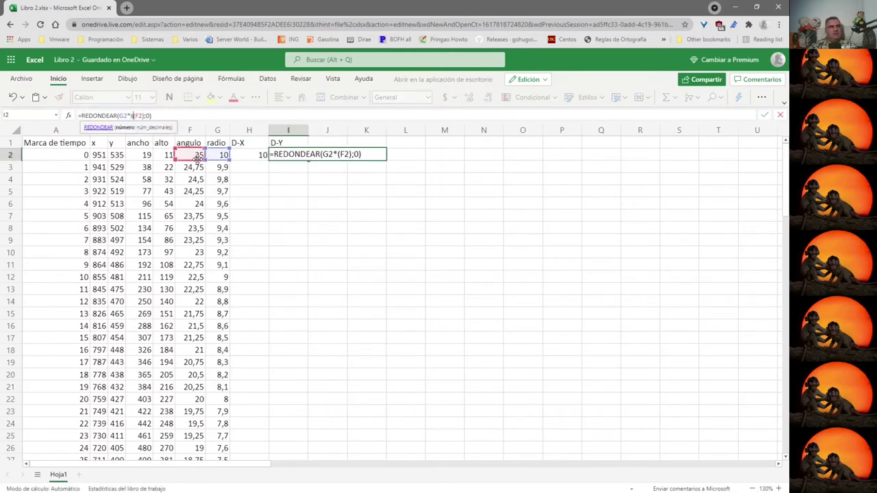
type("n")
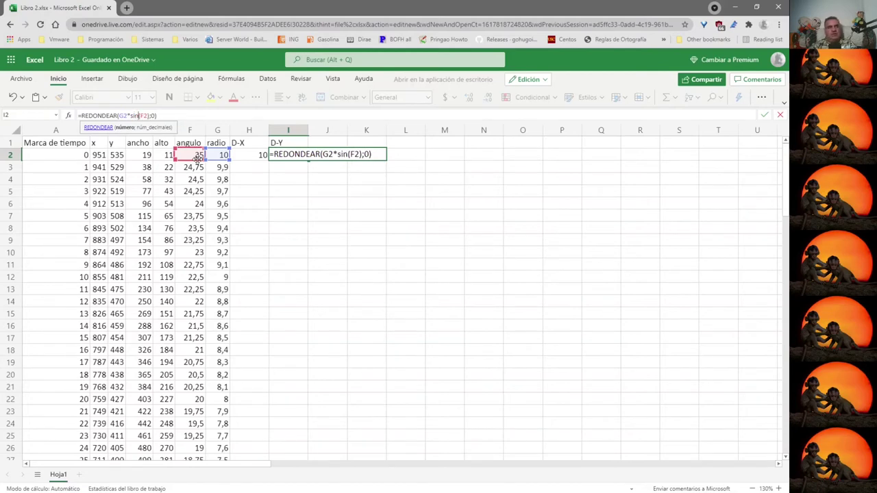
key("BackSpace")
key("BackSpace")
key("BackSpace")
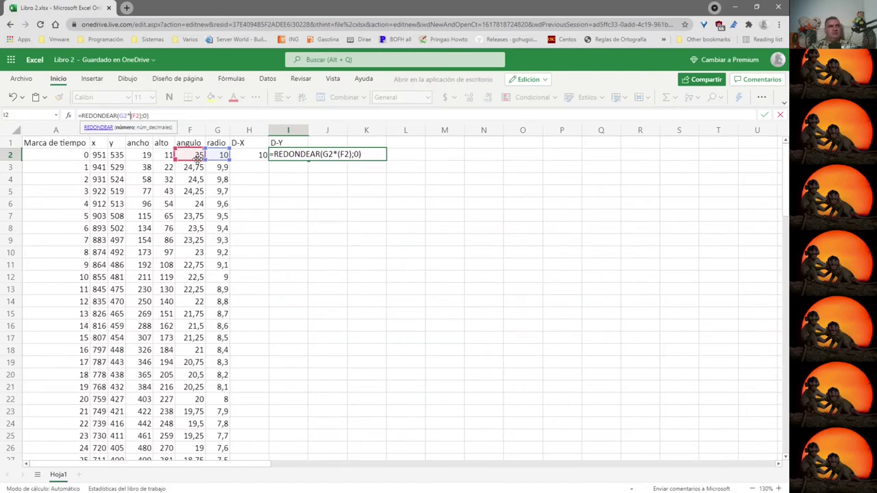
type("seno")
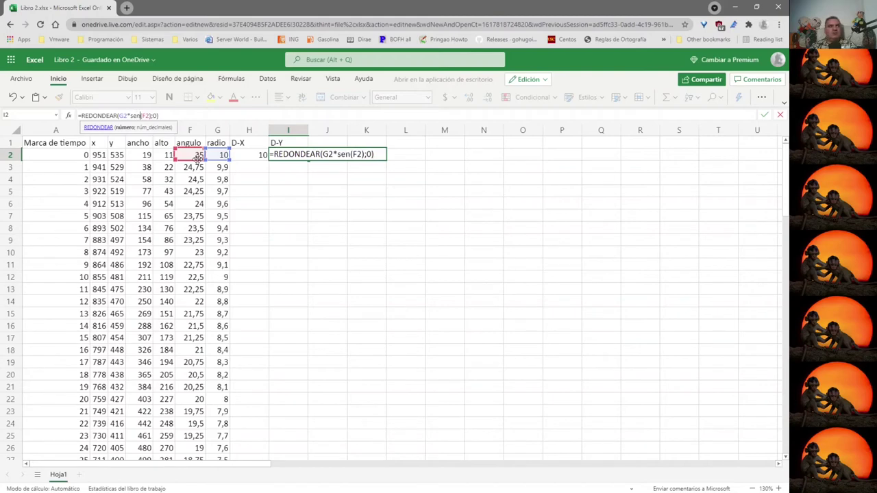
key("Return")
key("Up")
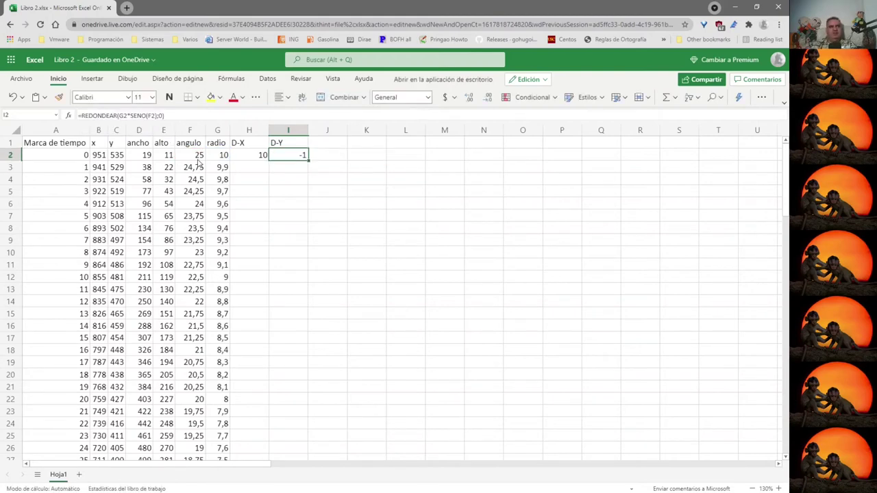
key("F2")
left_click(361, 155)
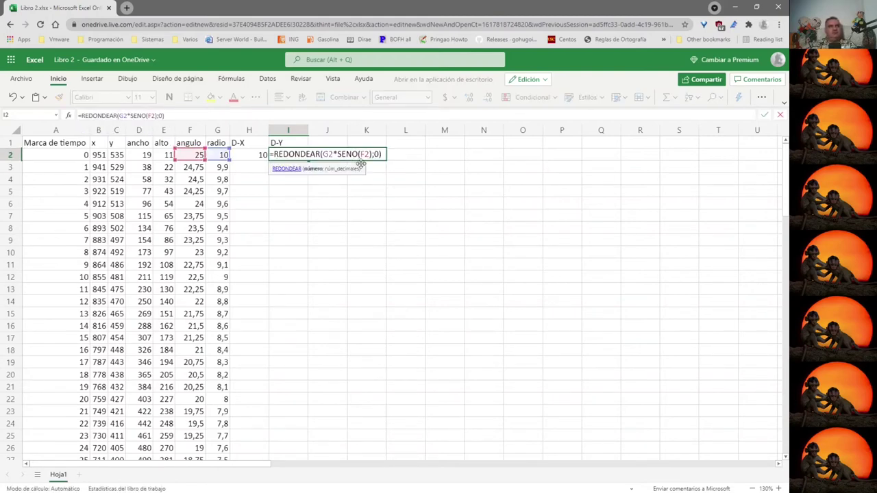
left_click(299, 213)
key("Escape")
Fill the D-X and D-Y formulas from H2:I2 down to row 101 and check the filled rows.
left_click_drag(261, 155, 302, 156)
double_click(308, 160)
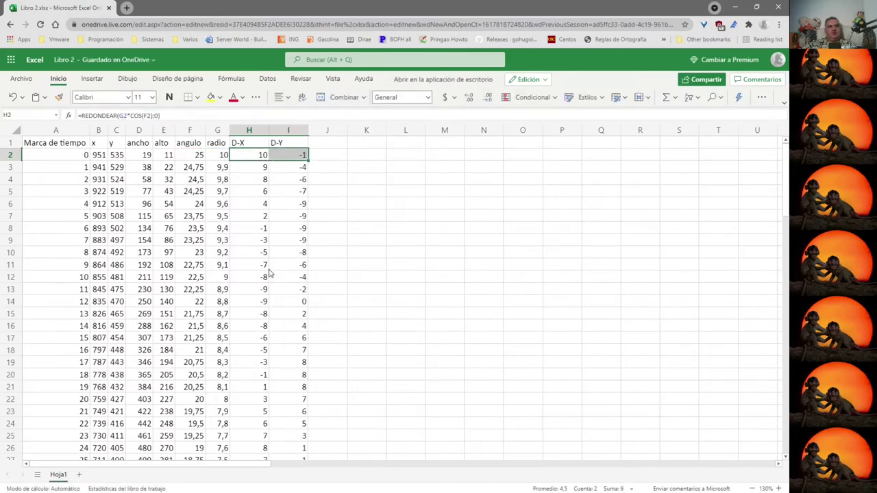
scroll(270, 270, "down", 20)
scroll(269, 284, "down", 8)
scroll(292, 300, "up", 8)
scroll(292, 300, "up", 20)
Insert a scatter chart with smooth lines and no markers from the D-X and D-Y data in H1:I101.
left_click(404, 180)
left_click_drag(249, 143, 290, 345)
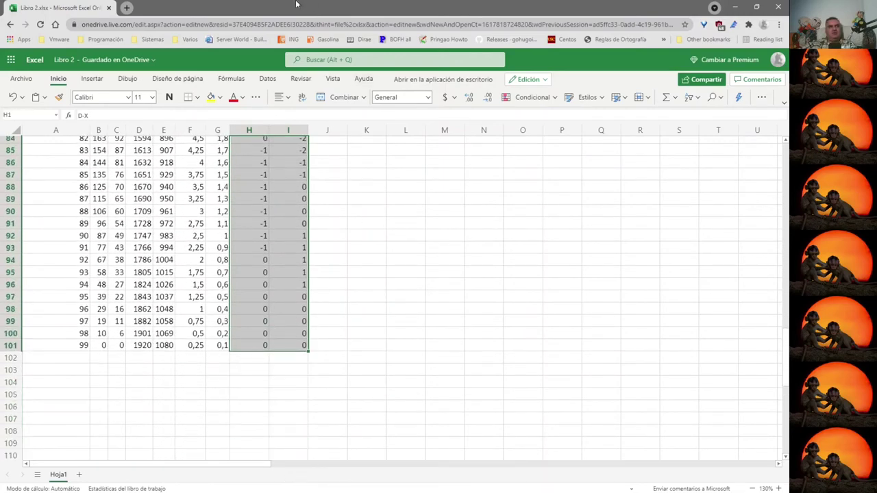
left_click(91, 79)
left_click(389, 97)
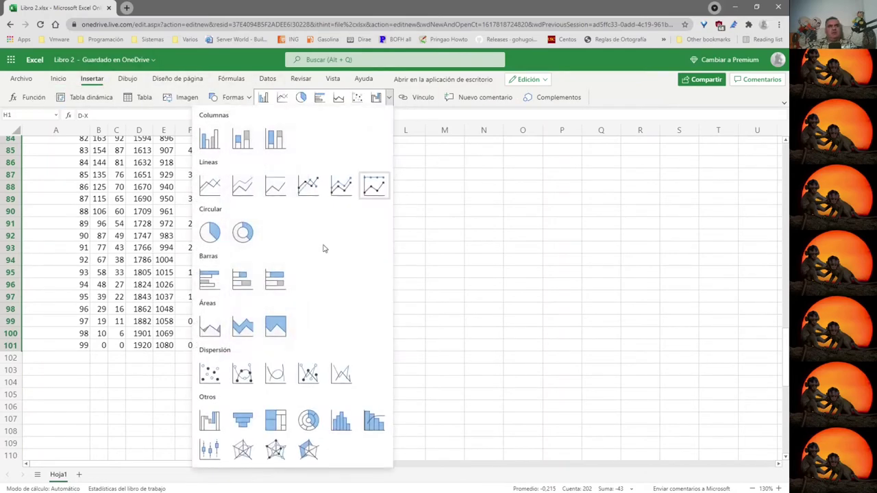
left_click(277, 377)
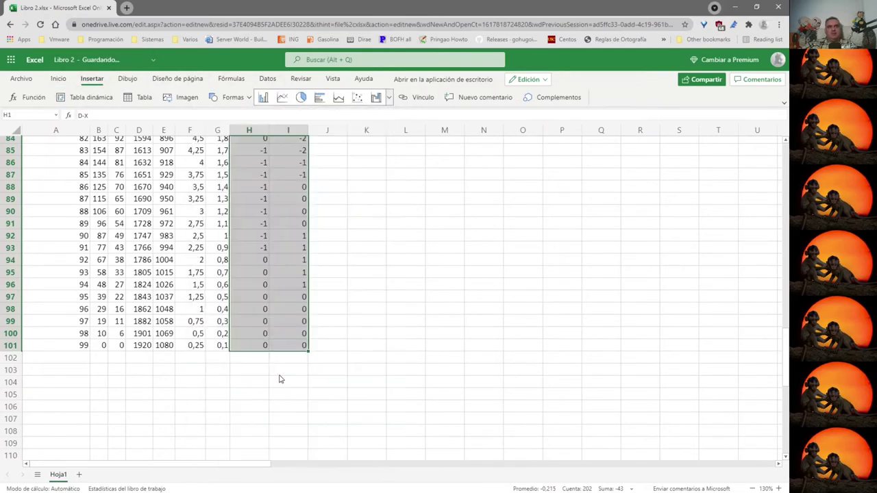
Move the D-Y chart up beside the first rows of the table, over columns M to T, and deselect it.
left_click_drag(480, 341, 520, 368)
left_click_drag(646, 366, 669, 185)
scroll(660, 323, "up", 2)
left_click_drag(676, 274, 668, 162)
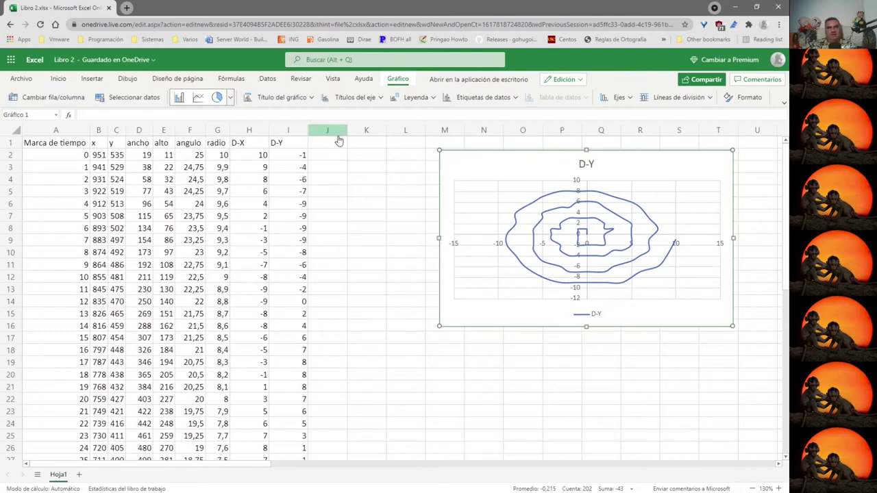
left_click(257, 154)
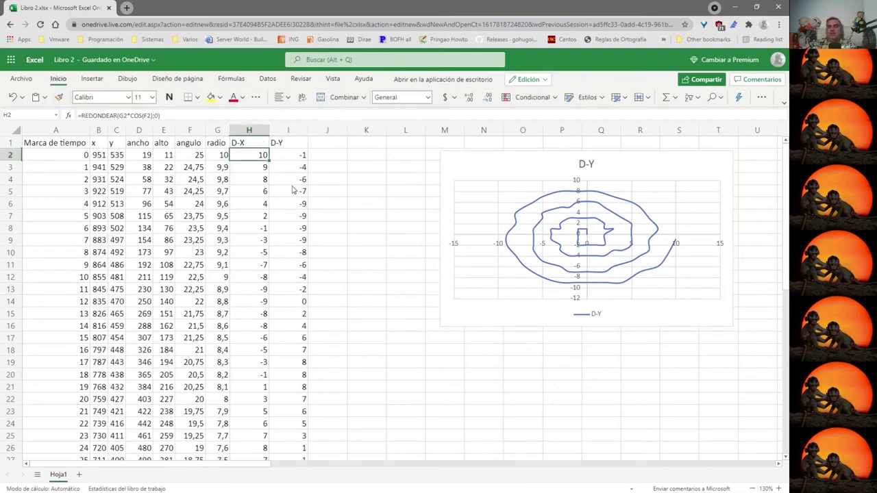
Multiply the D-X formula in H2 by 90 so it reads =REDONDEAR(G2*90*COS(F2);0).
left_click(130, 115)
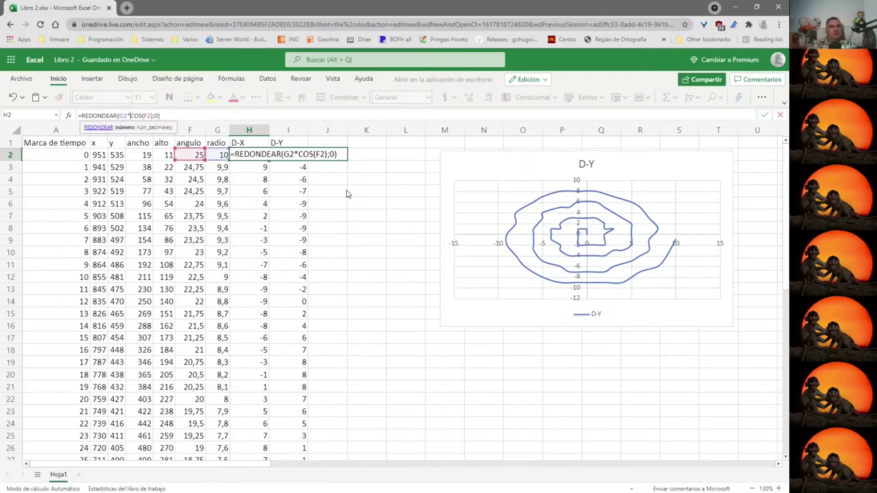
key("Escape")
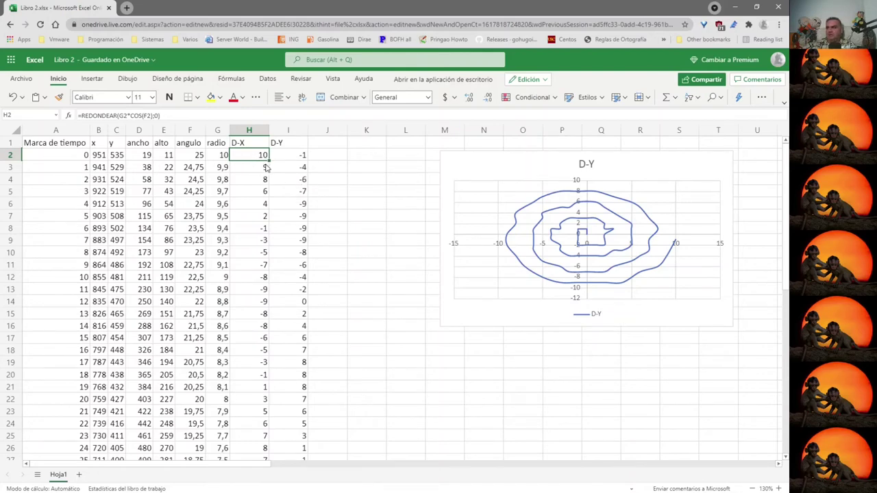
left_click(135, 115)
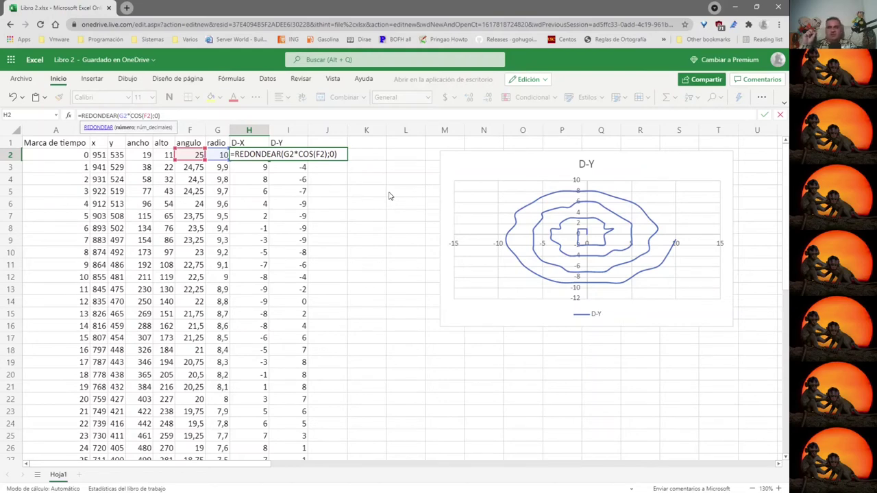
type("90*")
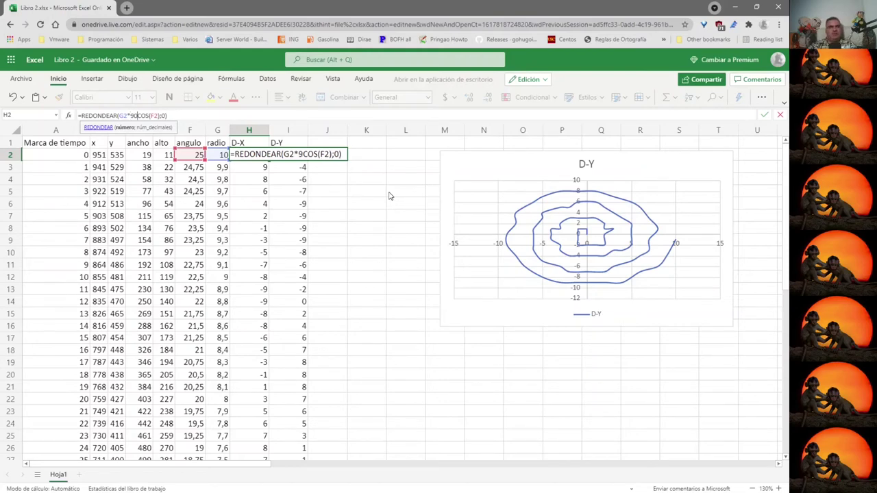
key("Return")
Change the D-Y formula in I2 to =REDONDEAR(G2*45*SENO(F2);0) and fill H2:I2 down the table to row 101.
key("Right")
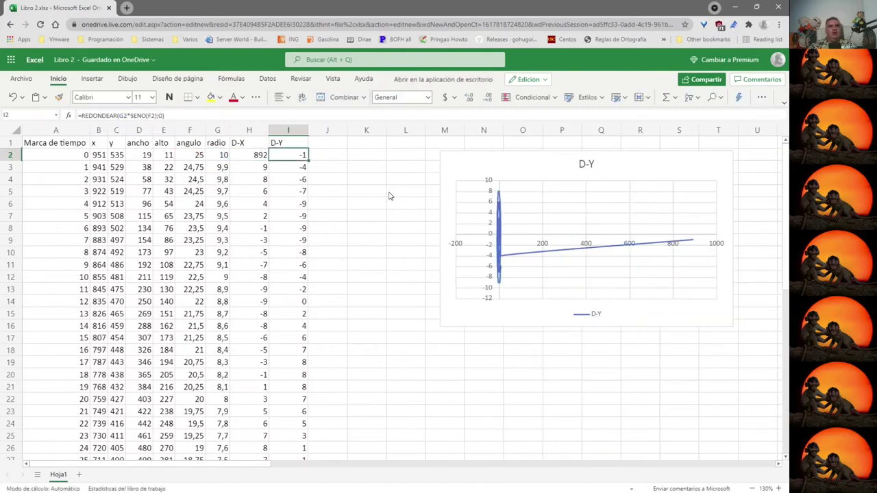
key("F2")
key("Left")
key("Left")
key("Left")
key("Left")
key("Left")
key("Left")
key("Left")
key("Left")
key("Left")
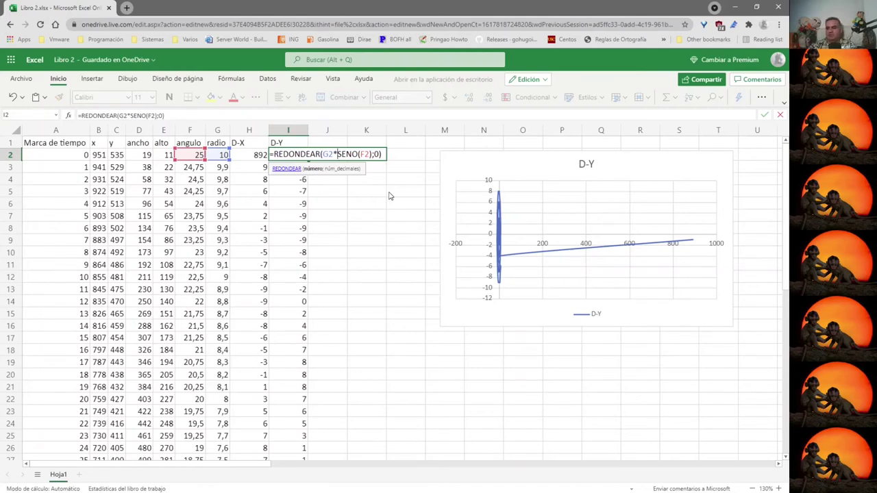
type("*45")
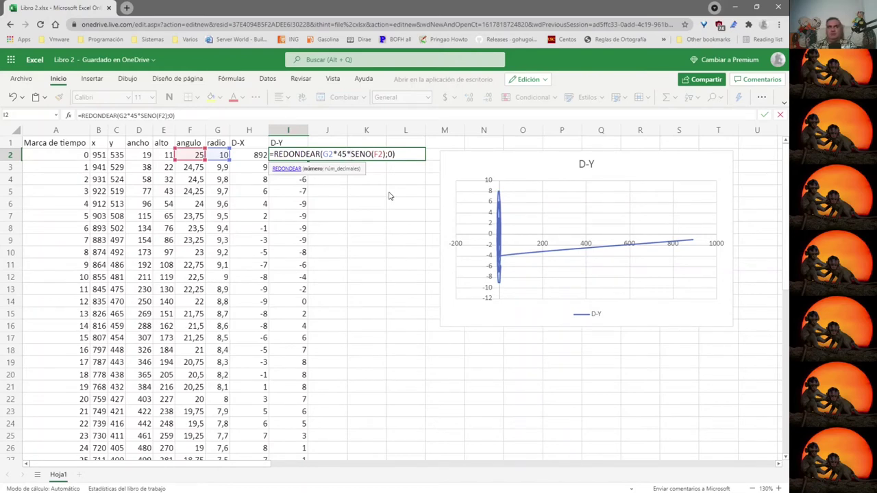
key("Return")
left_click_drag(249, 155, 288, 155)
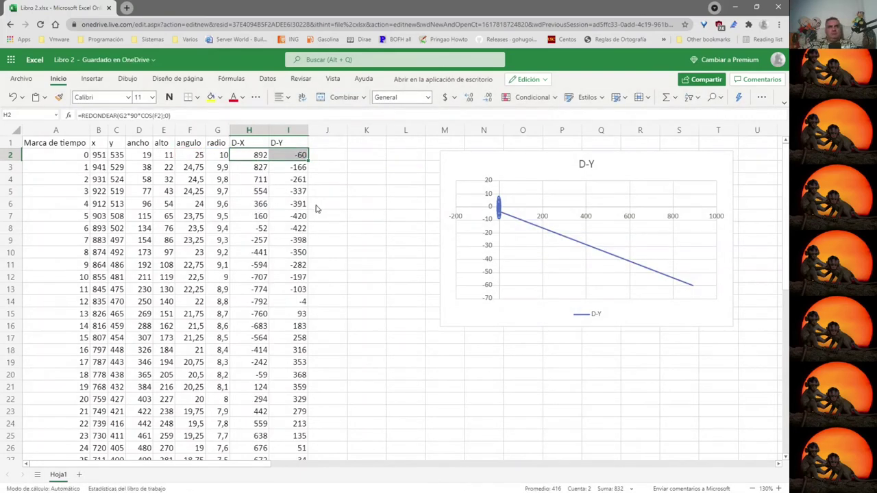
Delete the existing D-Y chart from the sheet.
left_click(488, 248)
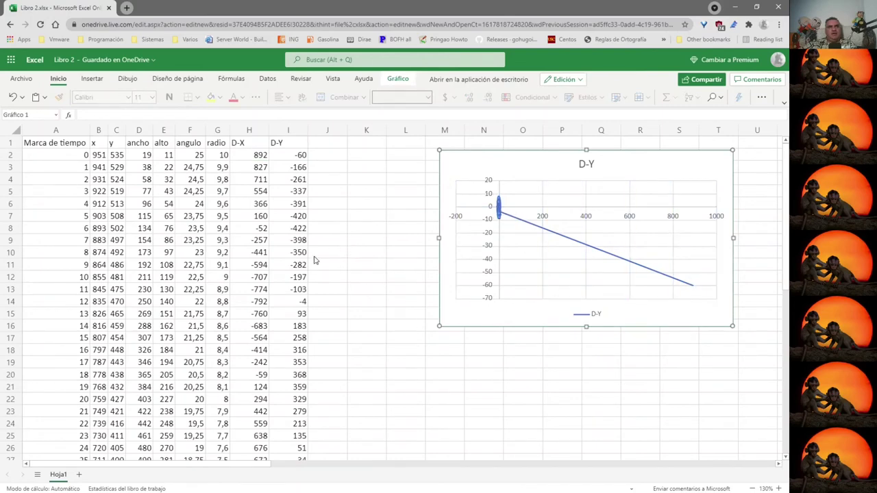
left_click(500, 204)
left_click(650, 168)
key("Delete")
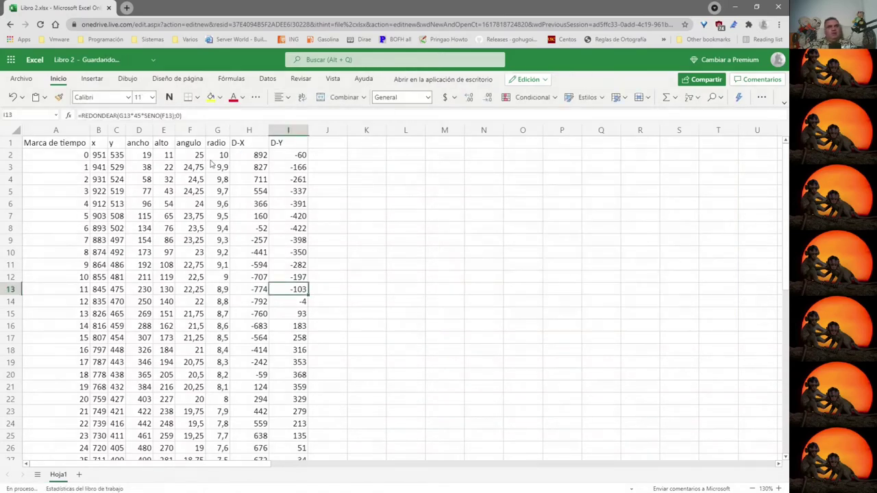
Insert a scatter chart with smooth lines and no markers from H1:I101 and move it over columns N to U.
left_click(249, 143)
scroll(297, 415, "down", 8)
scroll(297, 415, "down", 20)
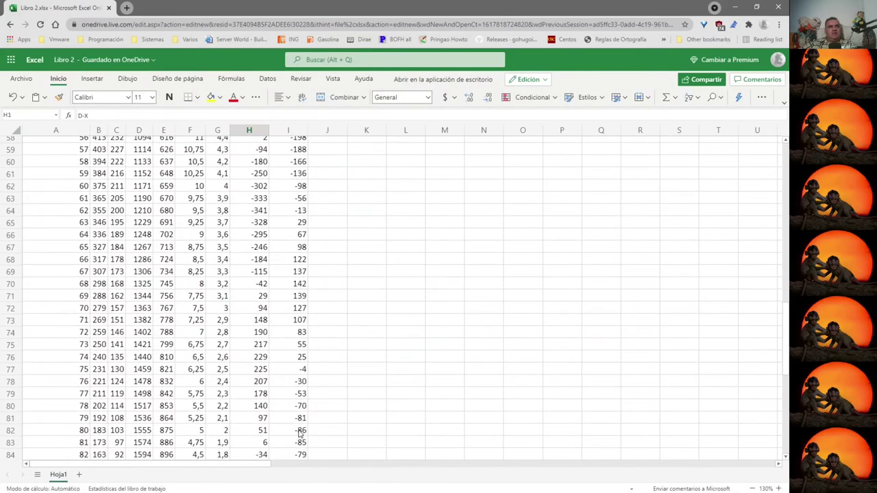
left_click(299, 336, "shift")
scroll(319, 314, "up", 20)
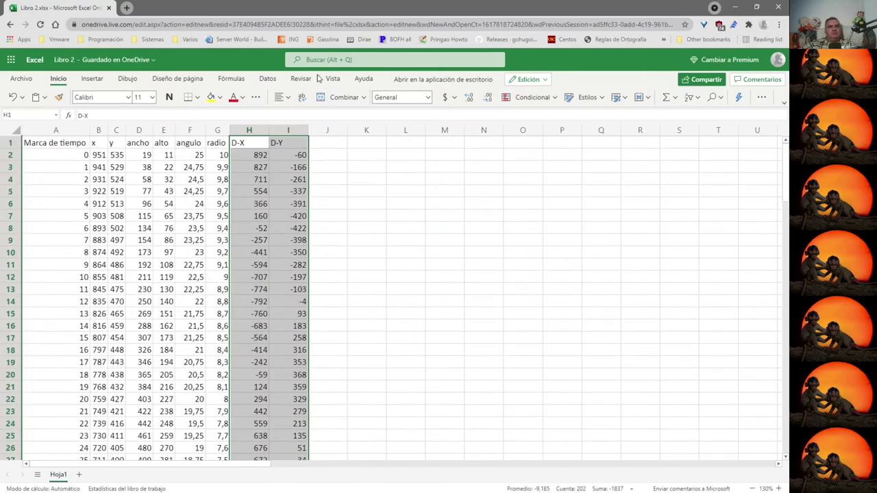
left_click(93, 79)
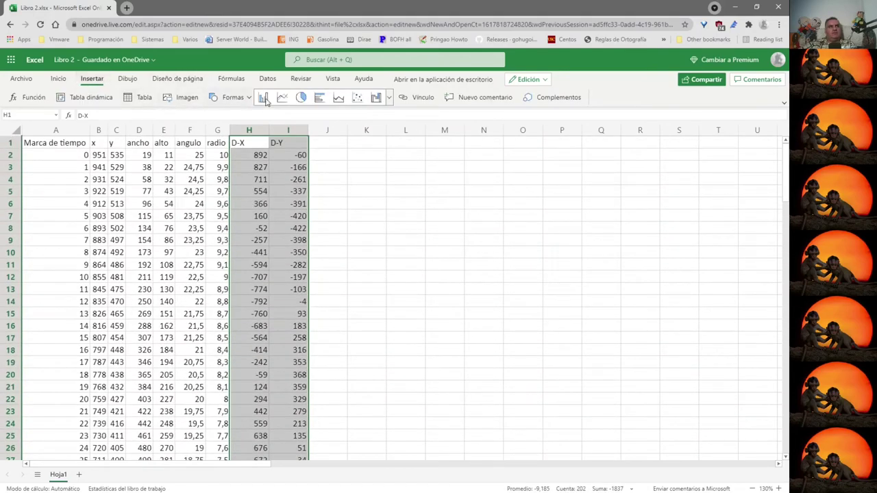
left_click(389, 98)
left_click(276, 373)
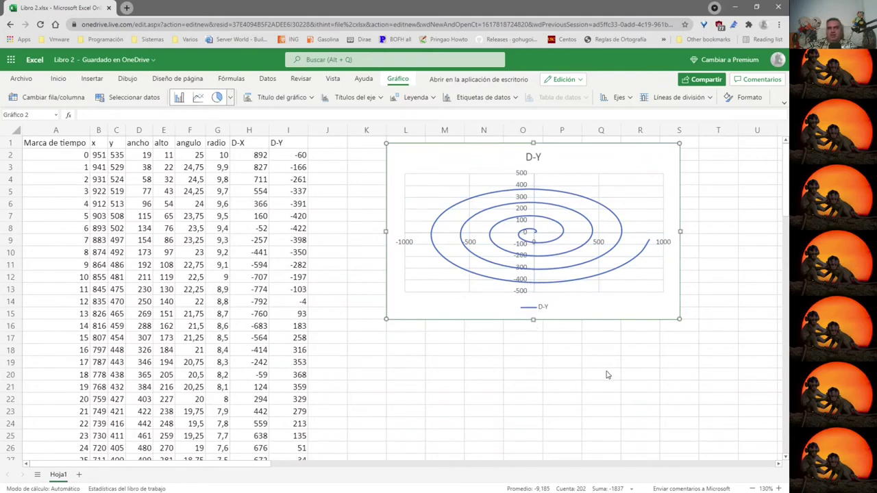
left_click_drag(415, 160, 509, 161)
left_click(205, 157)
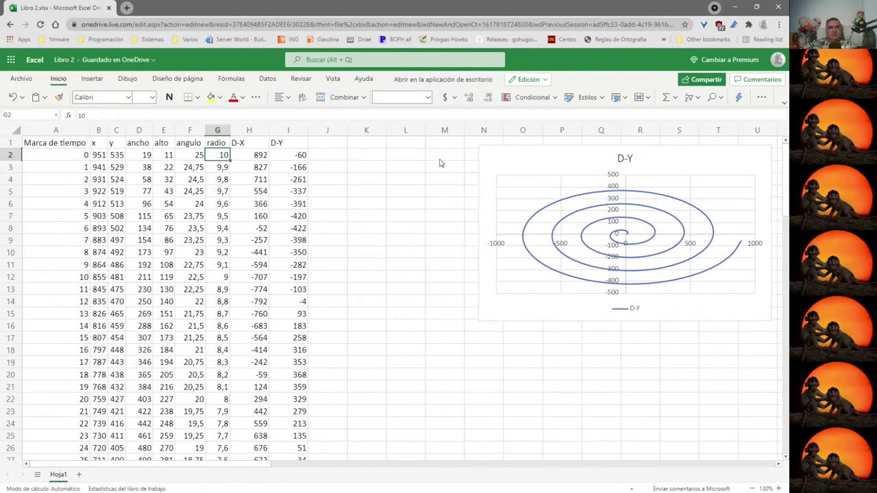
left_click(414, 156)
left_click(206, 156)
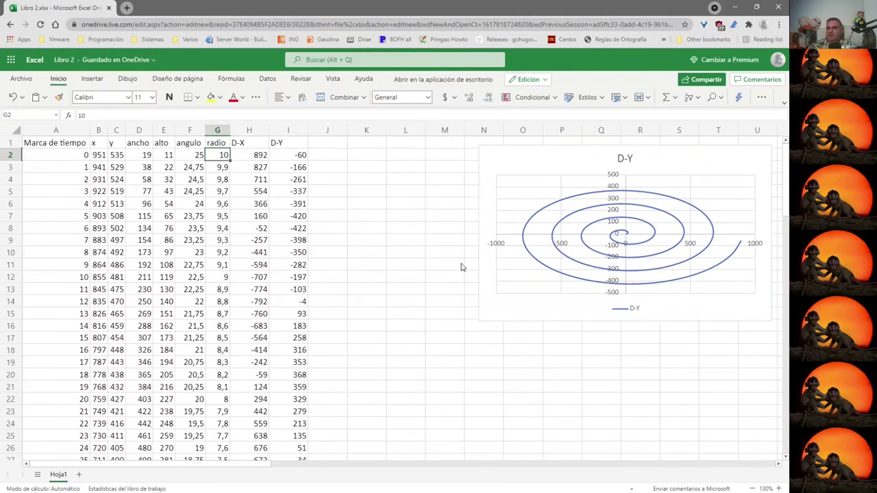
type("25")
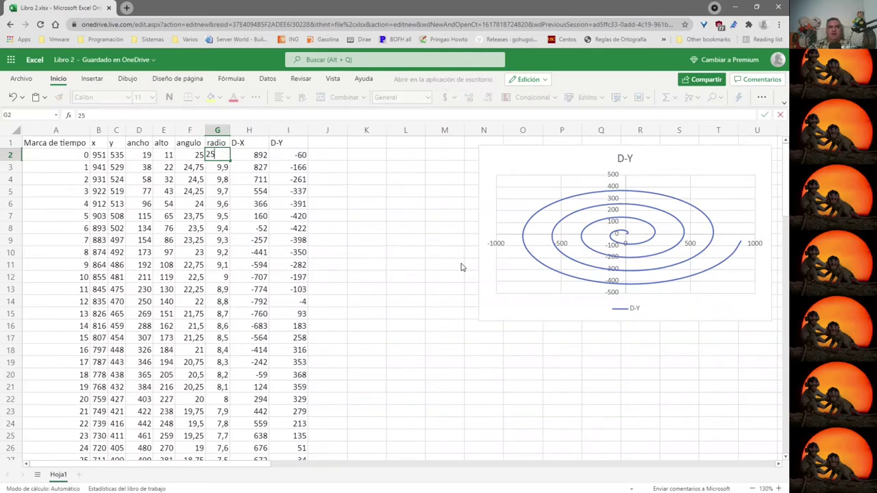
key("Escape")
Copy the angulo formulas from F2 down to the end of the table and paste them over the radio column from G2.
key("Left")
key("shift+Down")
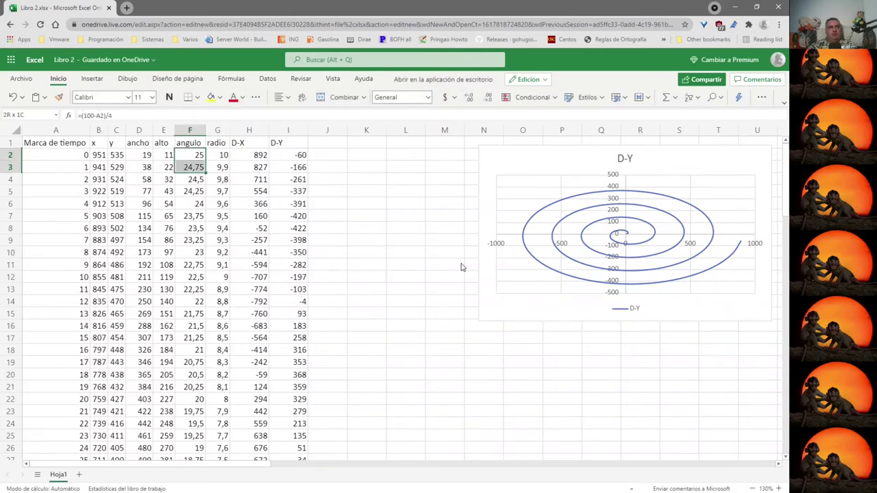
key("ctrl+shift+Down")
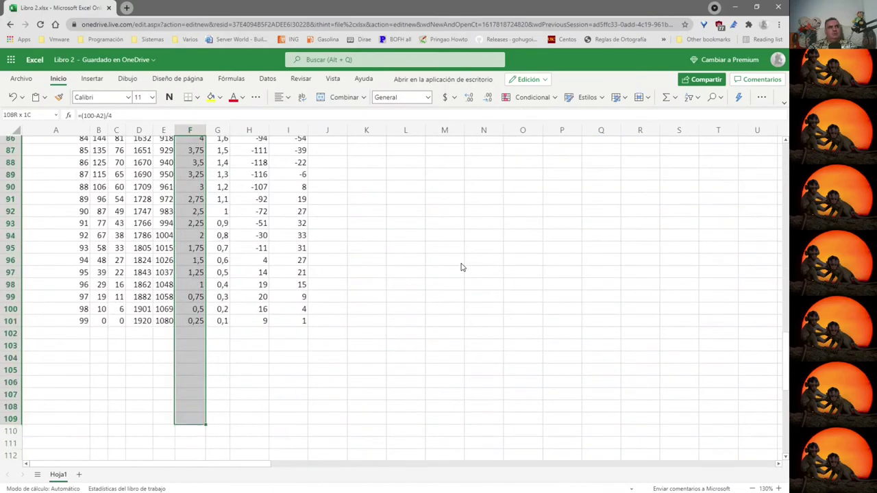
key("ctrl+c")
key("Right")
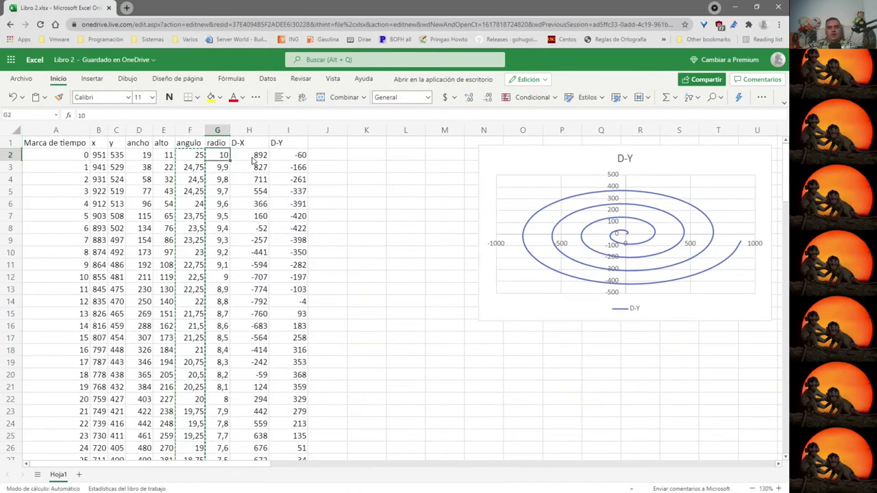
key("ctrl+v")
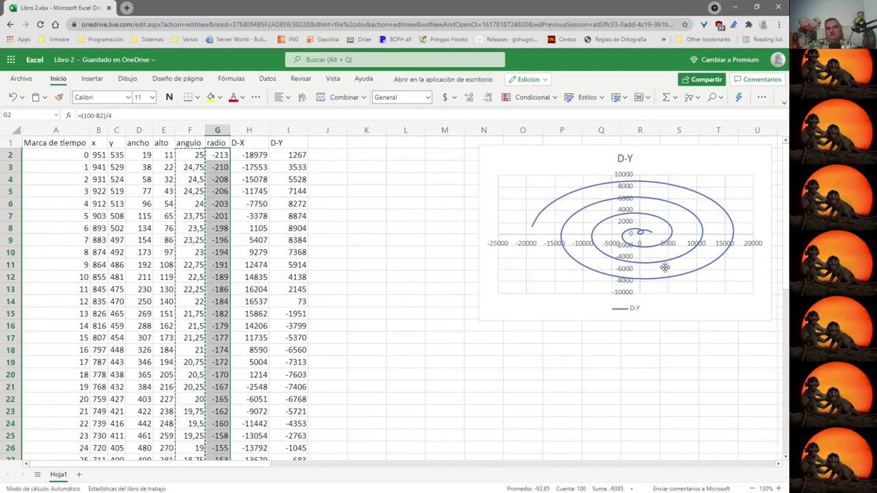
left_click(253, 156)
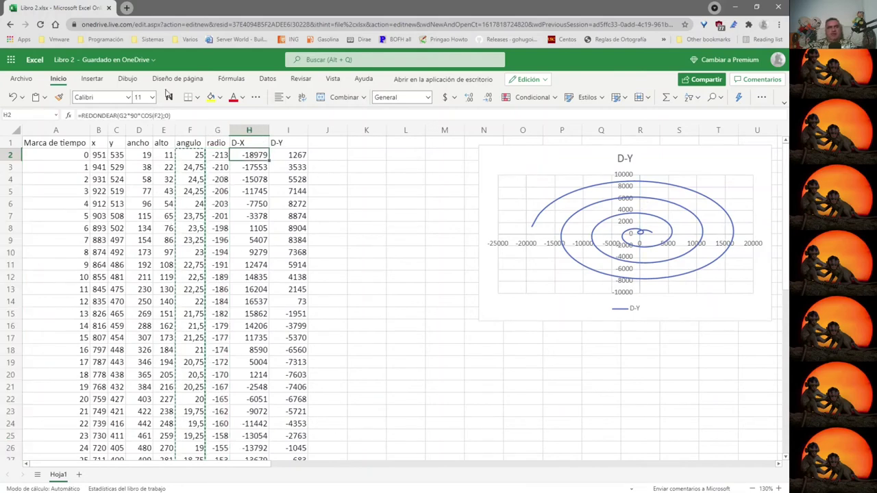
double_click(133, 116)
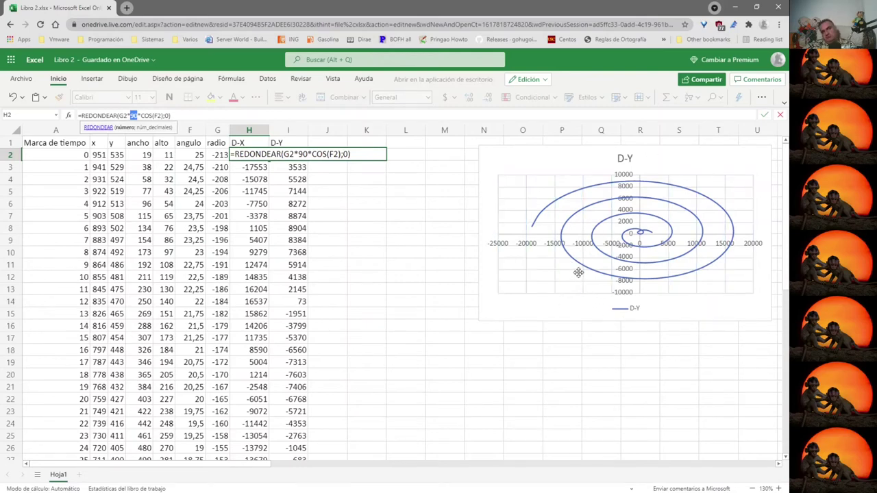
left_click(220, 166)
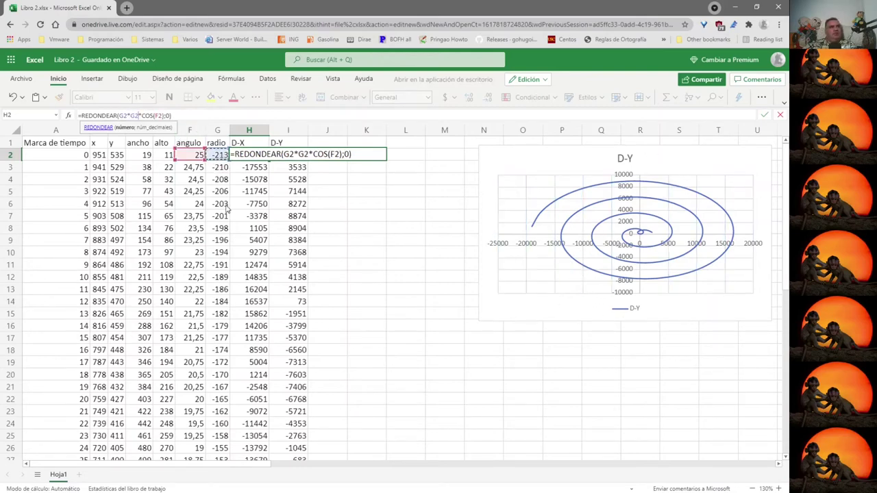
key("Return")
Copy the angulo cells F2:F101 and paste only their values into the radio column starting at G2.
left_click(196, 157)
left_click(198, 169)
key("Down")
key("Down")
key("Down")
left_click_drag(197, 156, 185, 294)
key("ctrl+c")
scroll(230, 281, "up", 20)
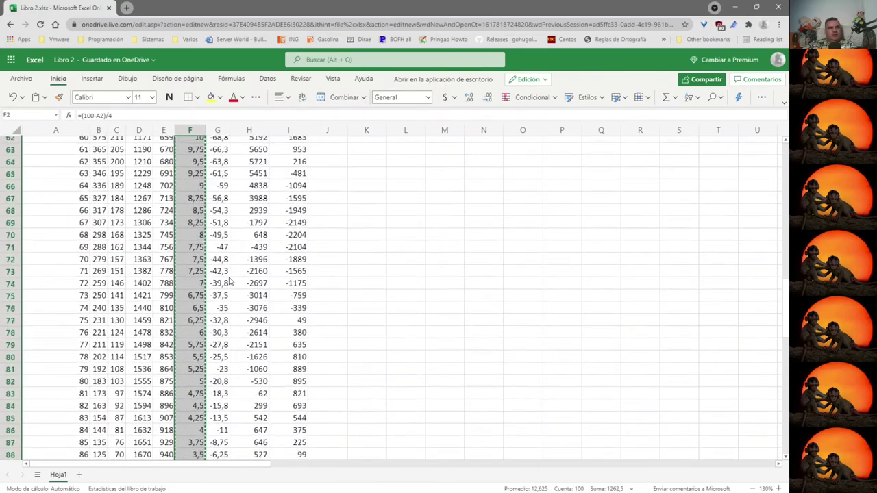
scroll(230, 281, "up", 7)
left_click(219, 156)
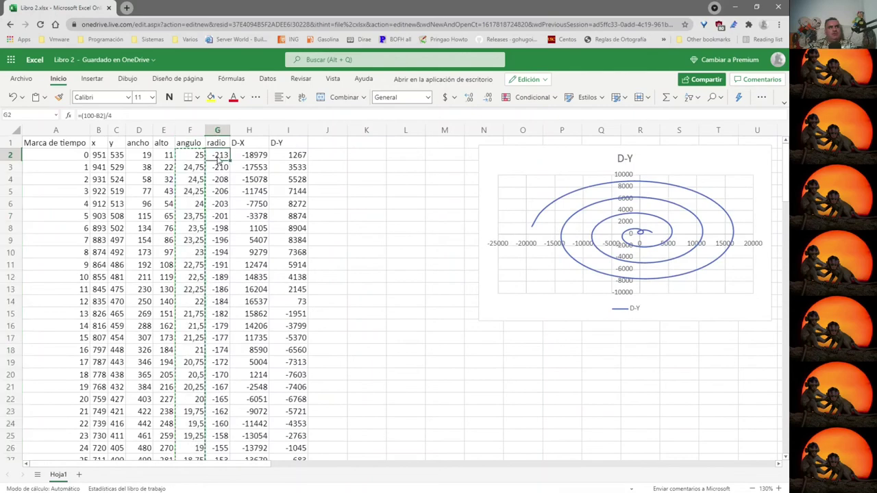
right_click(219, 157)
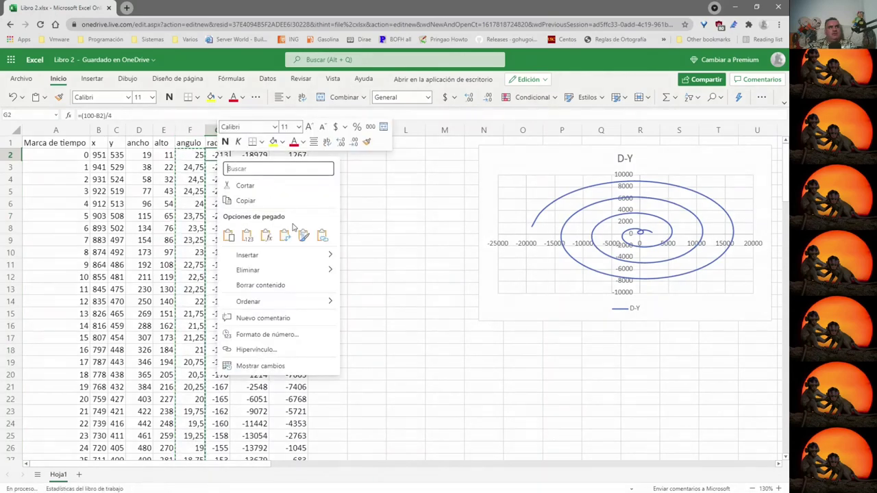
left_click(247, 236)
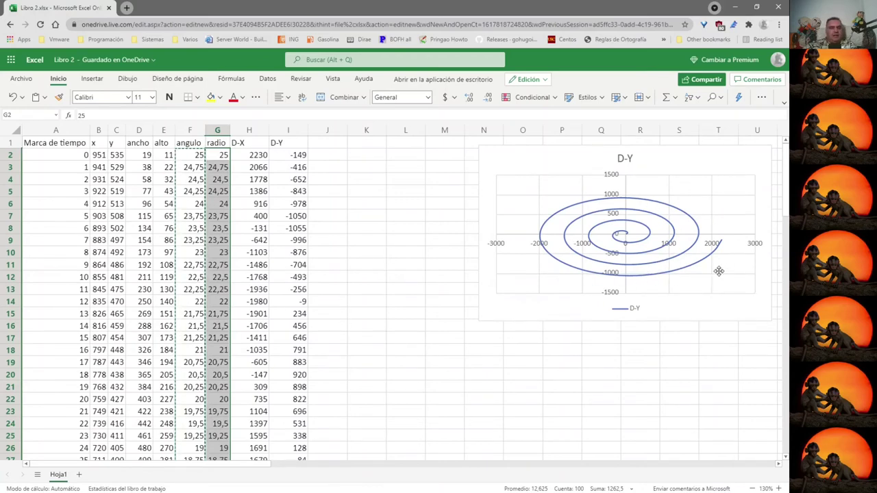
Undo the pastes over the radio column.
key("ctrl+v")
key("ctrl+z")
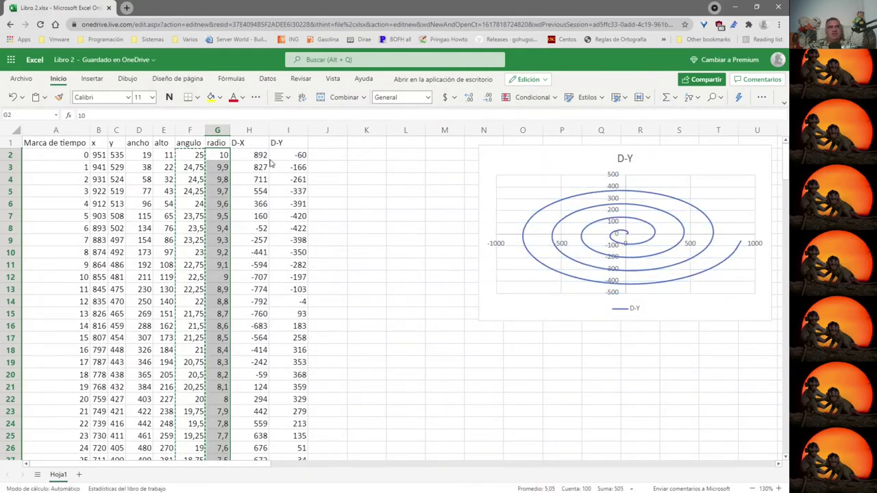
Set the divisor of the angulo formula in F2 to 6, giving =(100-A2)/6, and fill it down the column.
left_click(197, 156)
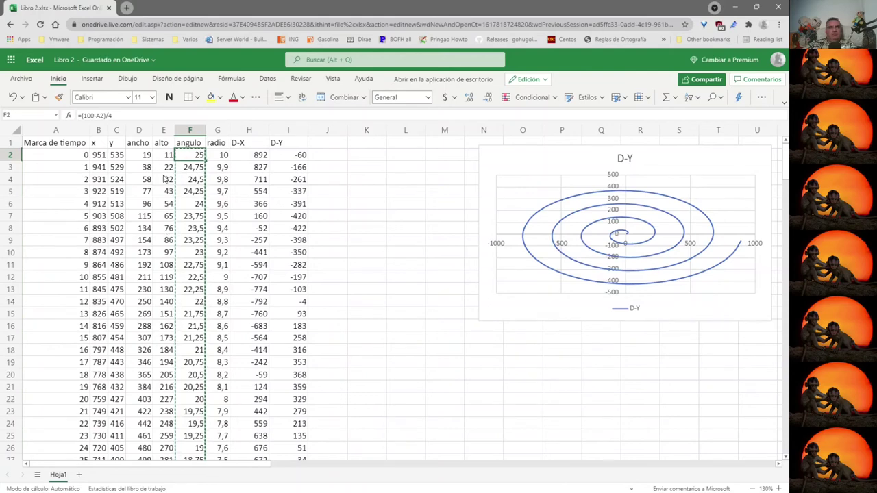
double_click(109, 115)
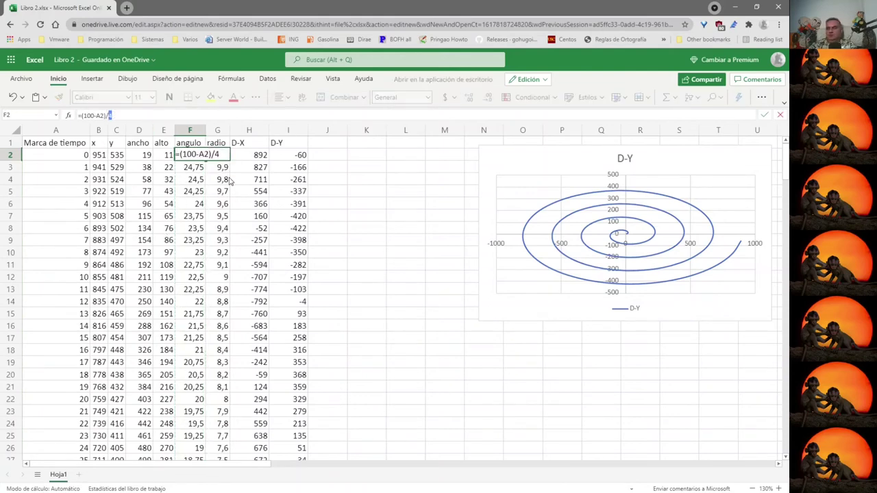
type("6")
key("Return")
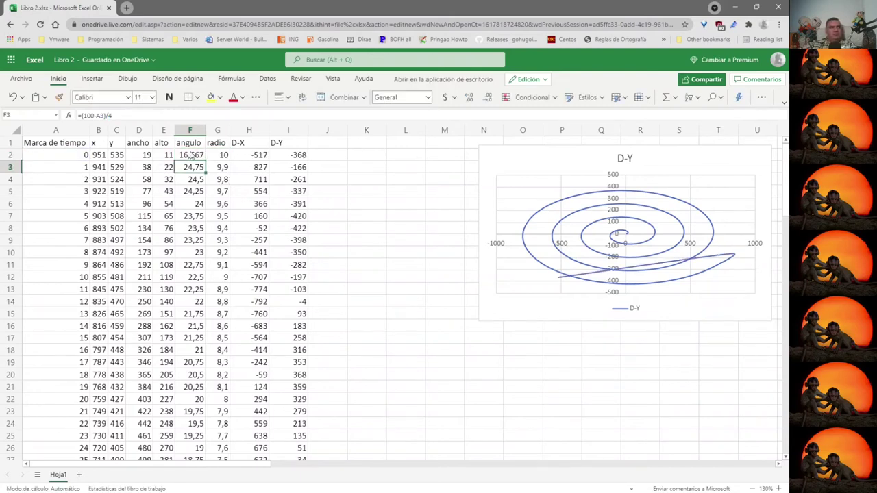
key("Up")
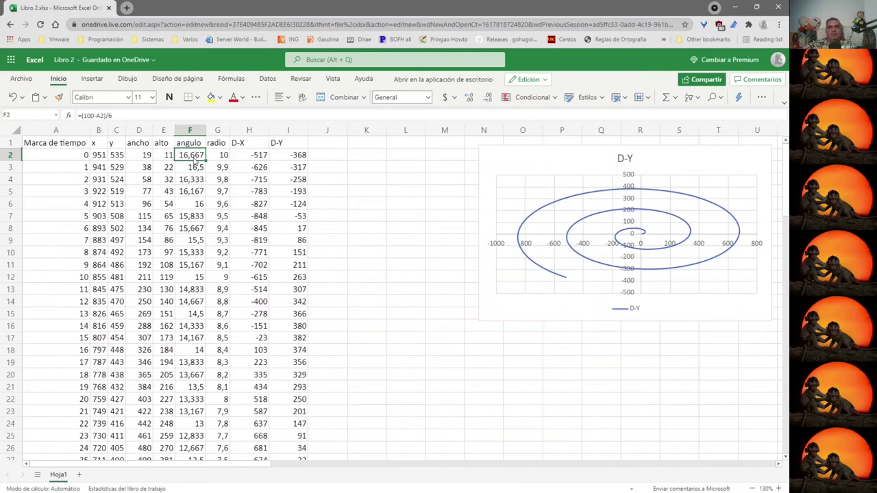
Remove the divisor from the angulo formula in F2 so it reads =(100-A2), and fill it down the column.
key("F2")
key("BackSpace")
key("BackSpace")
key("Return")
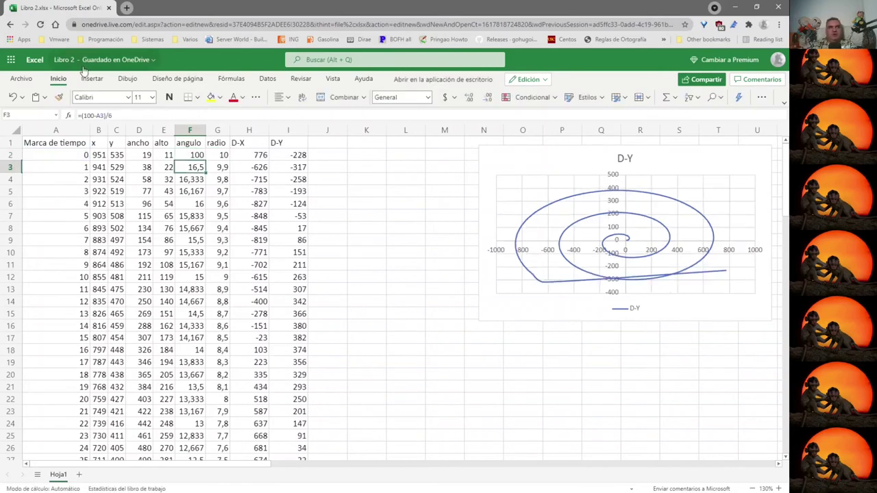
left_click(194, 156)
double_click(206, 161)
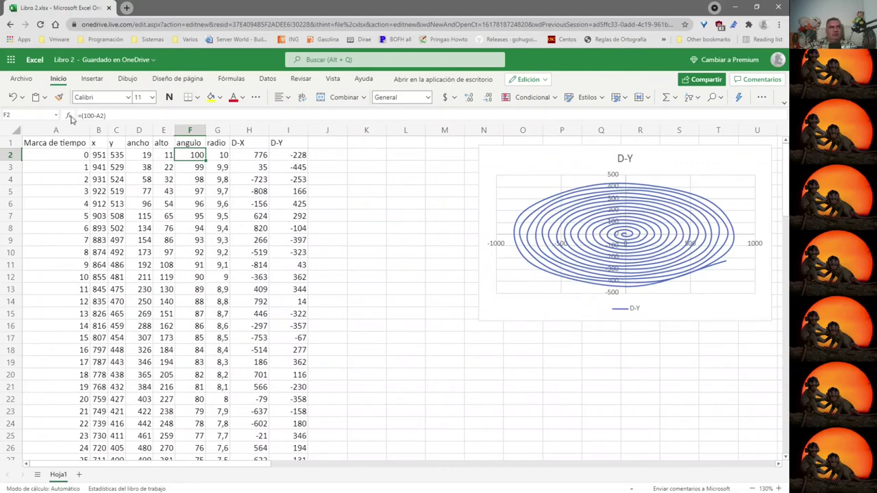
Divide the angulo formula in F2 by 3, giving =(100-A2)/3, and fill it down the column.
left_click(127, 115)
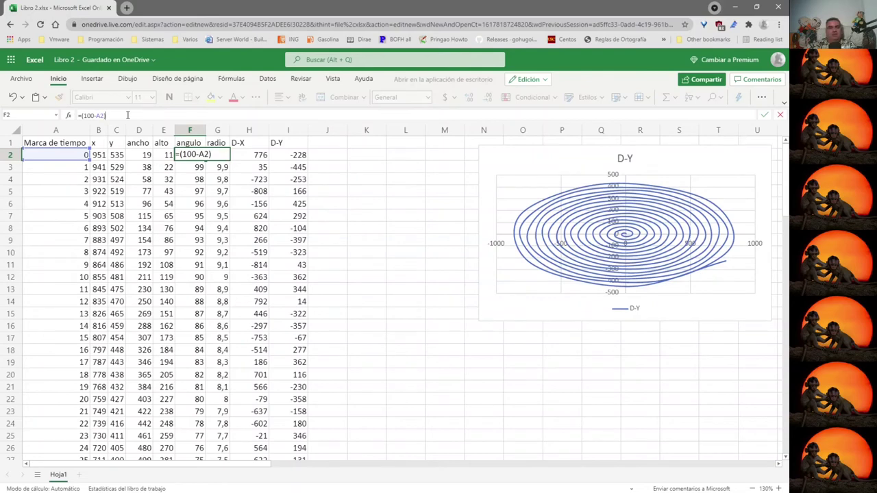
key("Return")
double_click(190, 155)
type("/3")
key("Return")
key("Up")
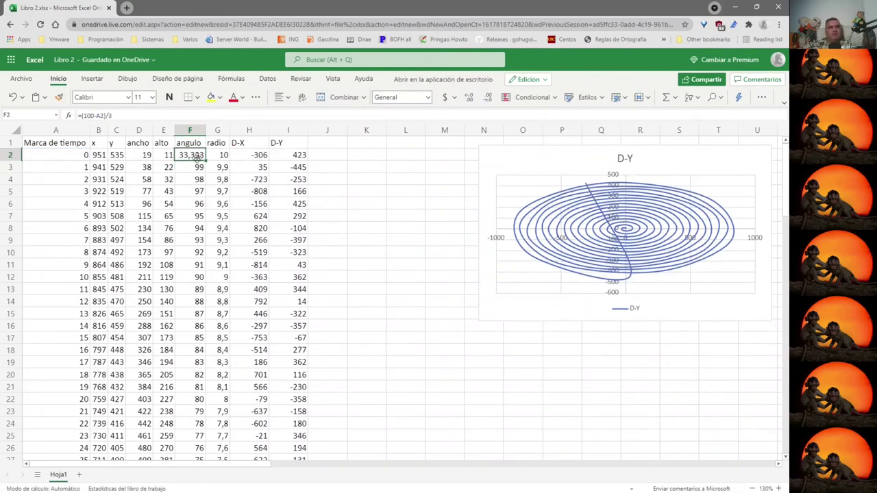
double_click(205, 158)
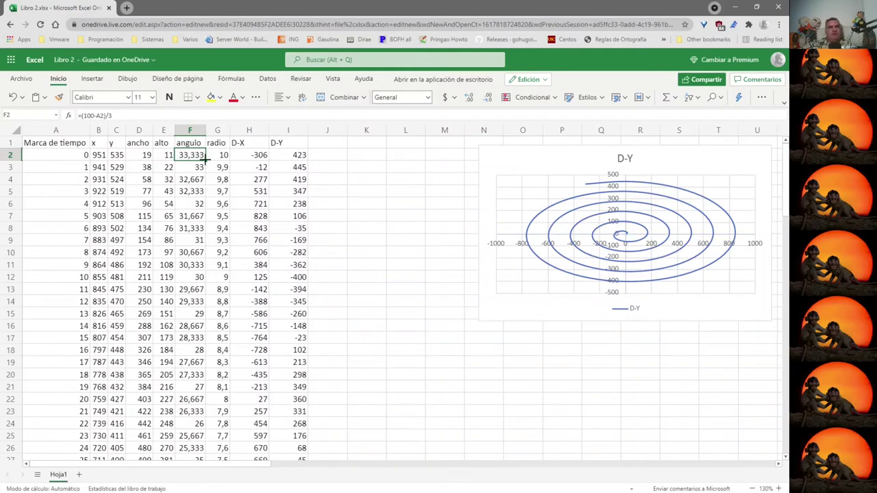
Set the divisor of the angulo formula in F2 to 4, giving =(100-A2)/4, and fill it down the column.
left_click_drag(108, 116, 158, 120)
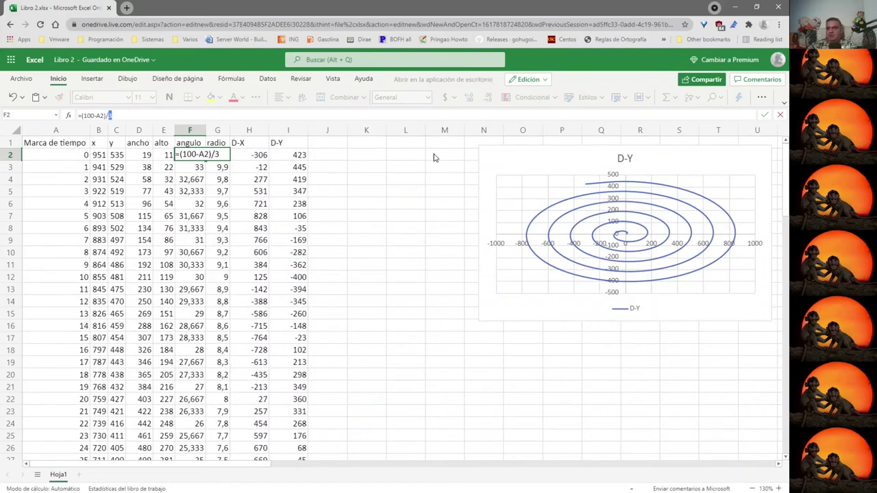
type("4")
key("Return")
left_click(200, 156)
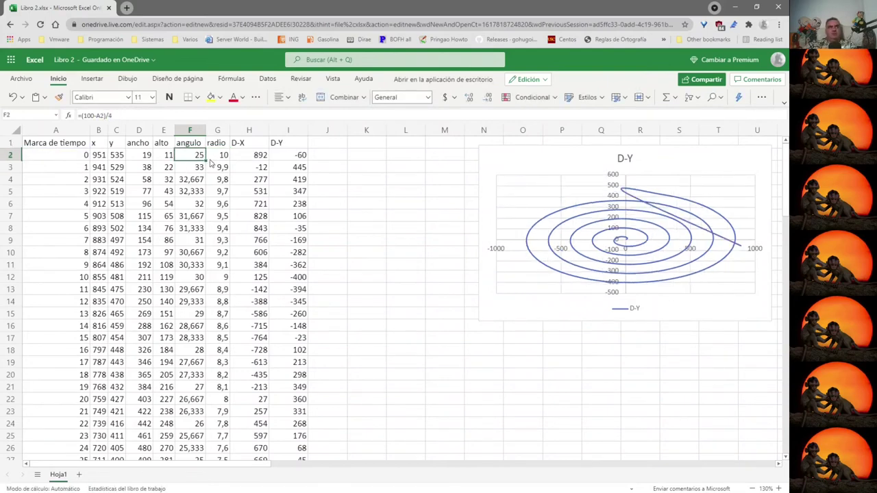
double_click(204, 160)
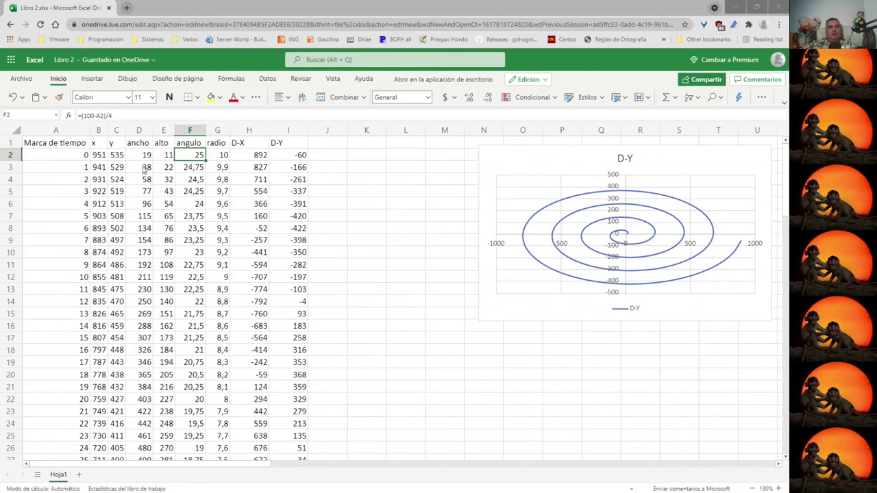
Enter the formula =B2+H2 in cell J2 to add the D-X offset to the x position.
left_click(100, 159)
left_click_drag(117, 159, 107, 211)
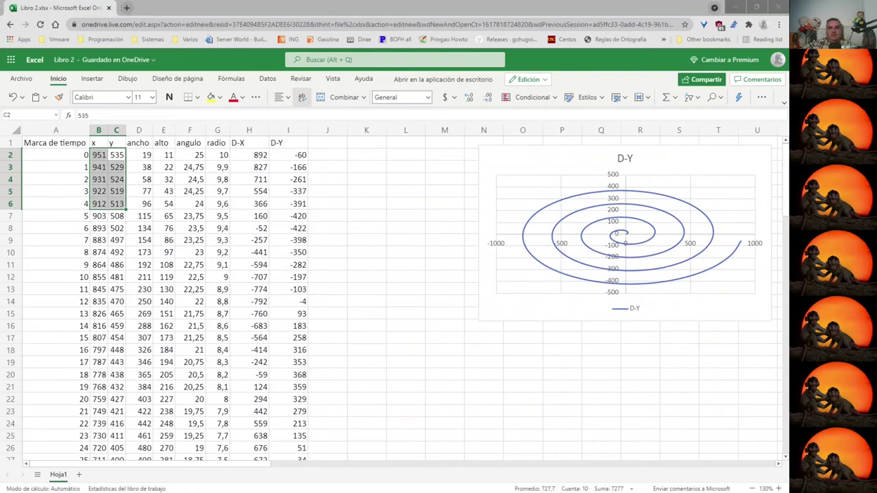
left_click(334, 155)
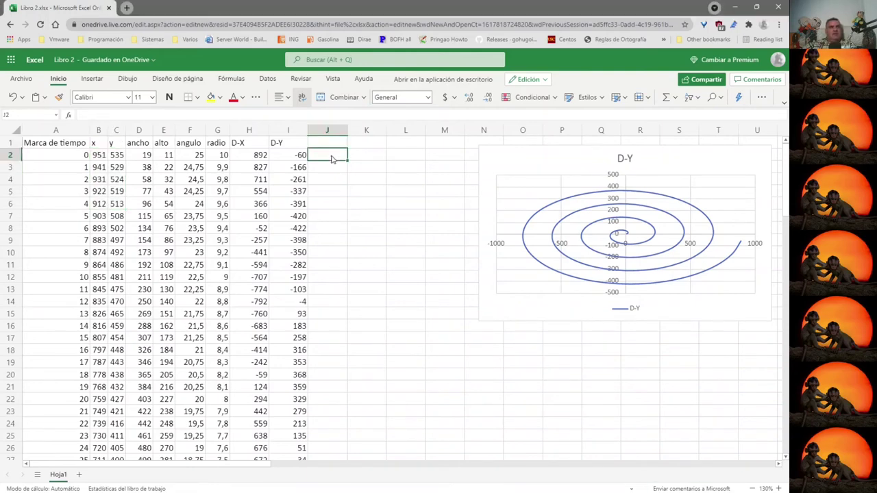
type("=")
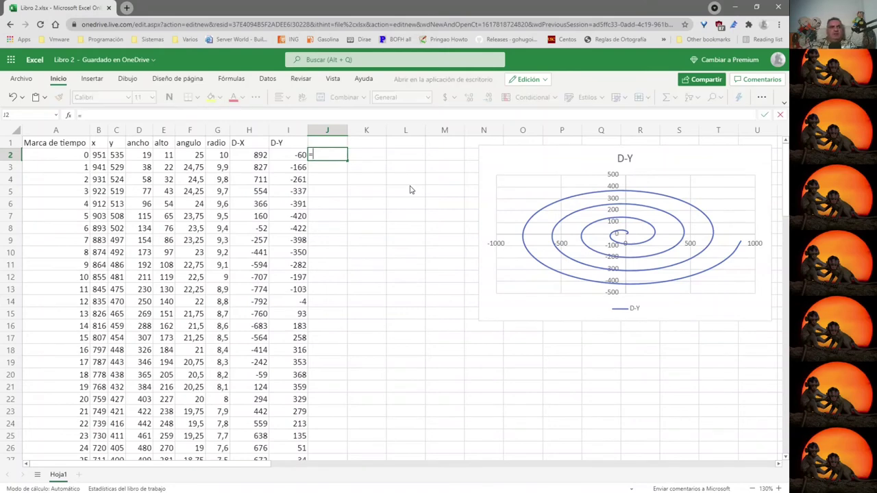
left_click(101, 156)
type("+")
left_click(250, 159)
key("Return")
Enter the heading NuevoX in cell J1.
key("Up")
key("Up")
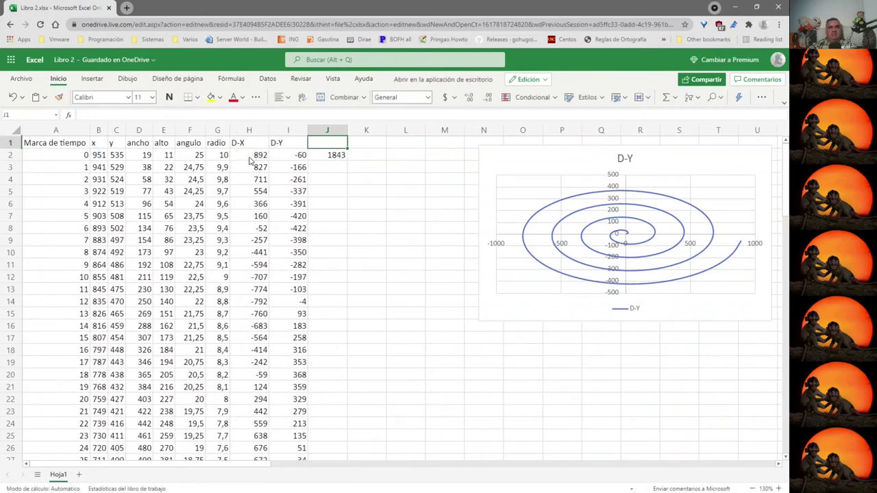
type("Nuevo")
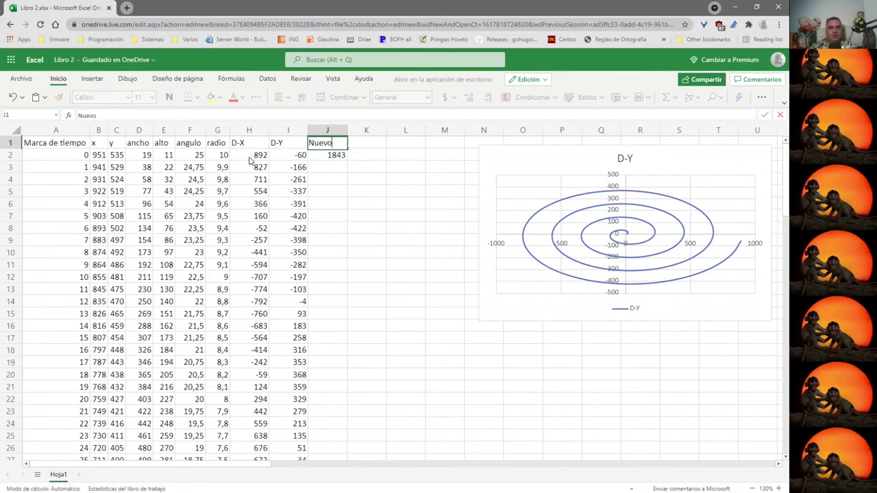
type("X")
left_click(373, 145)
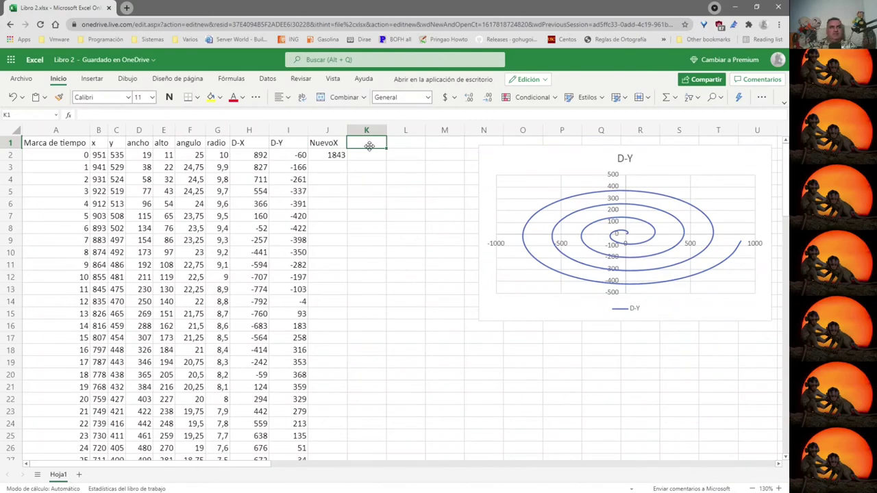
Extend the J2 formula into K2 so it reads =C2+I2, and enter the heading NuevoY in K1.
left_click(336, 156)
left_click_drag(346, 161, 377, 159)
left_click(370, 145)
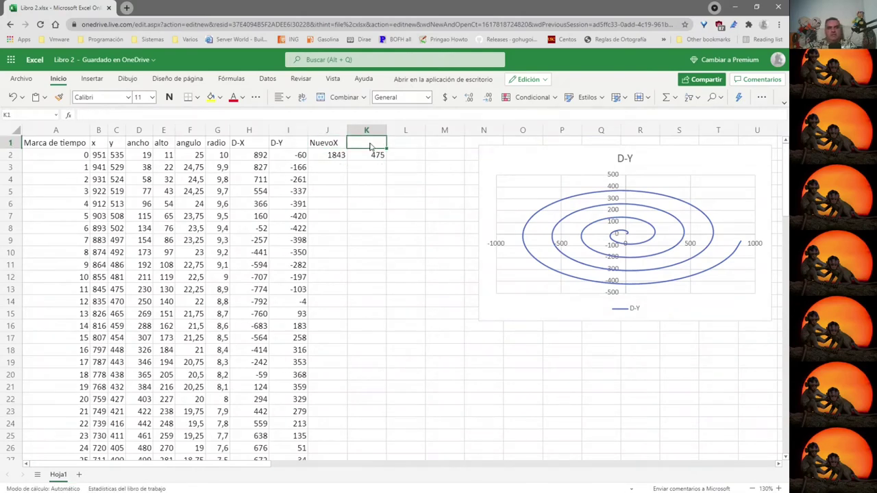
type("NuevoY")
key("Return")
key("F2")
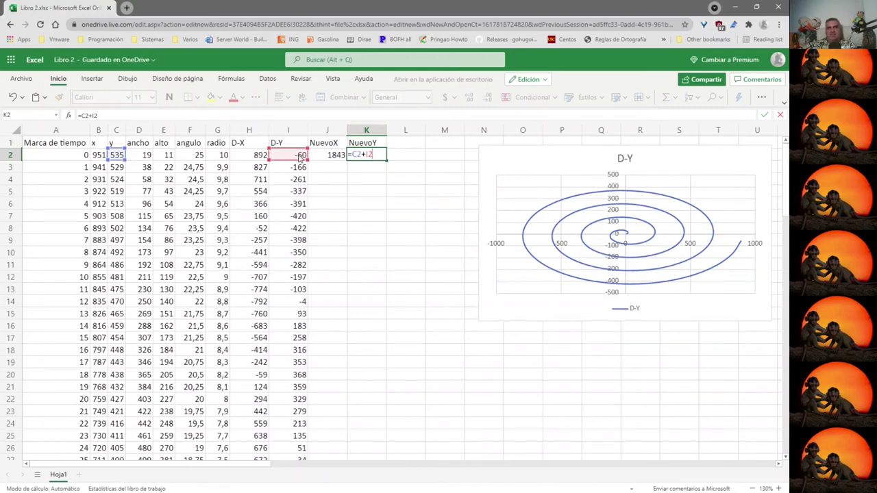
key("Return")
Fill the J2:K2 formulas down to row 101 and check the NuevoX and NuevoY values in the last rows.
left_click_drag(322, 158, 383, 159)
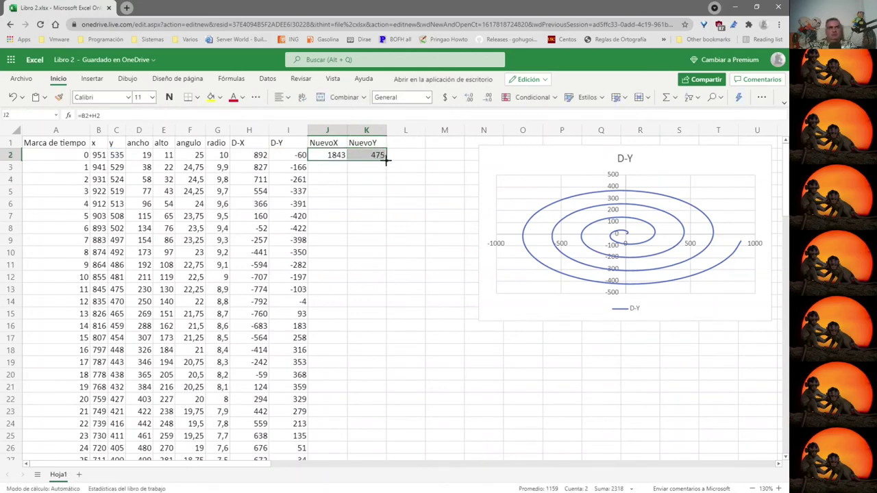
double_click(385, 160)
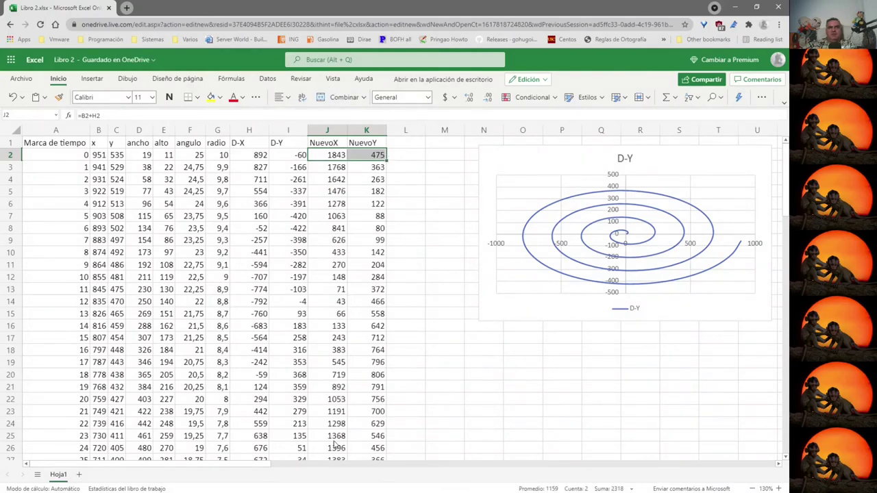
scroll(347, 411, "down", 20)
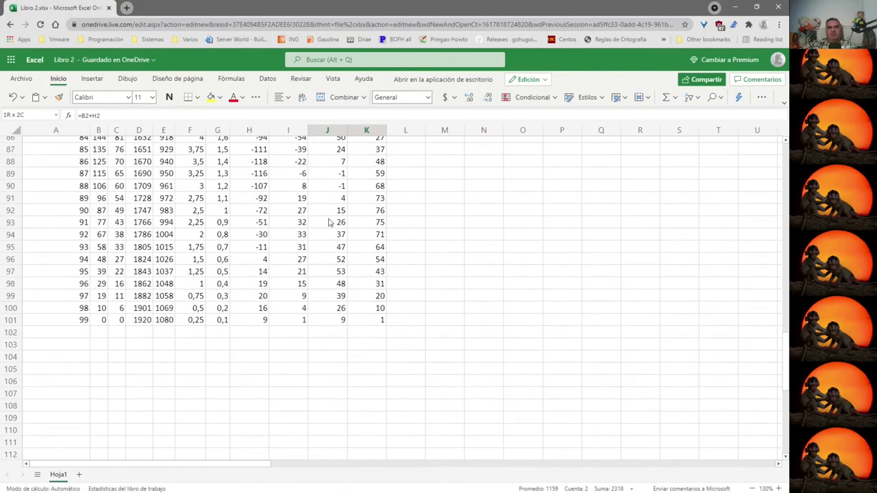
left_click_drag(341, 173, 377, 187)
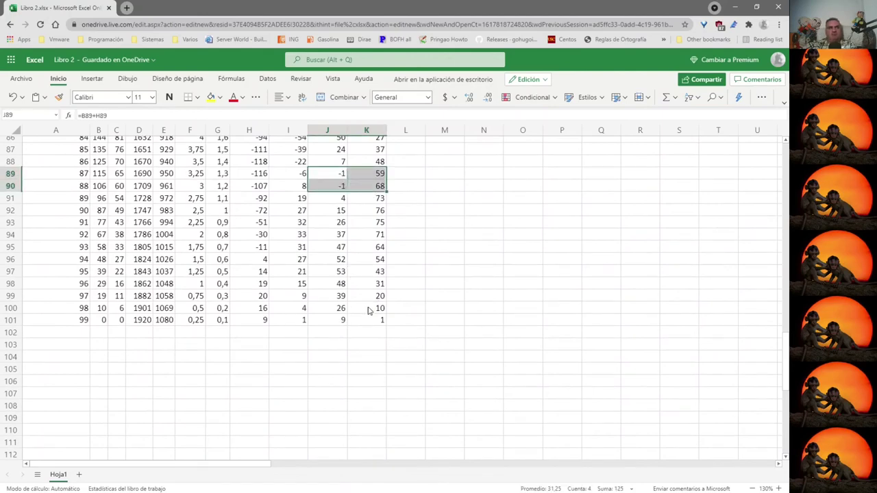
left_click_drag(372, 322, 342, 320)
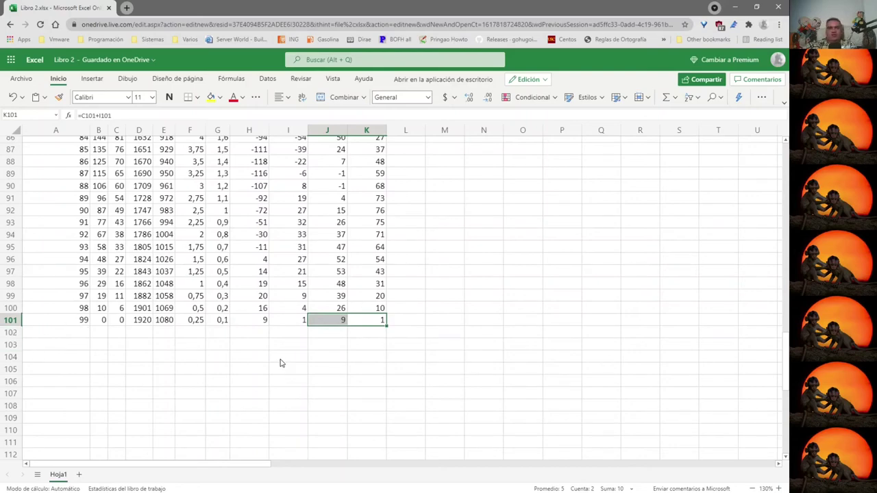
Move the D-Y chart over so that it starts in column P, farther from the data columns.
scroll(281, 363, "up", 20)
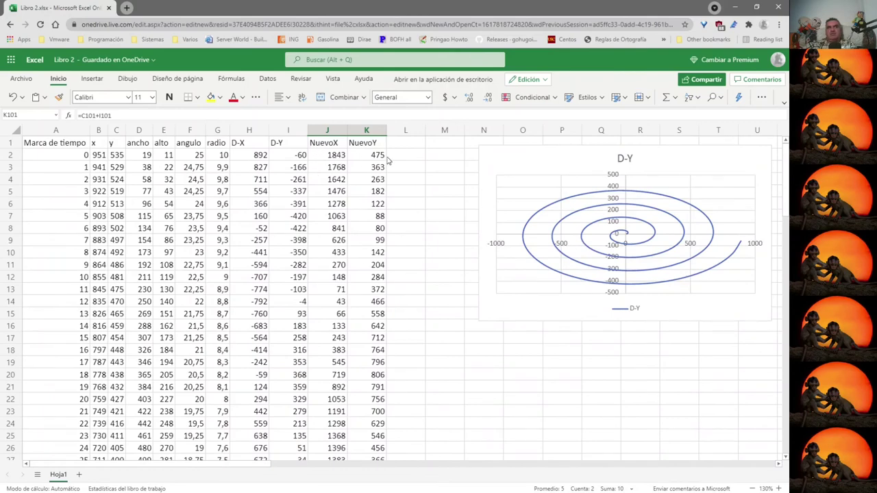
left_click_drag(500, 158, 594, 157)
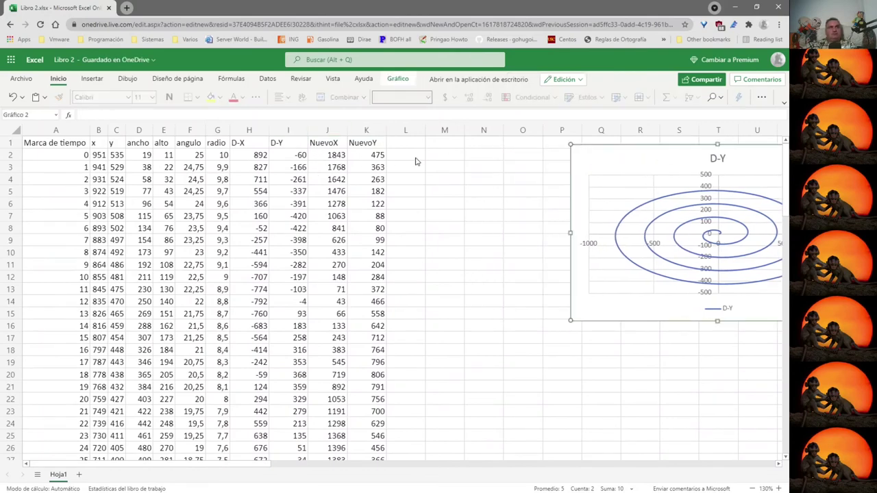
left_click(140, 158)
left_click(404, 157)
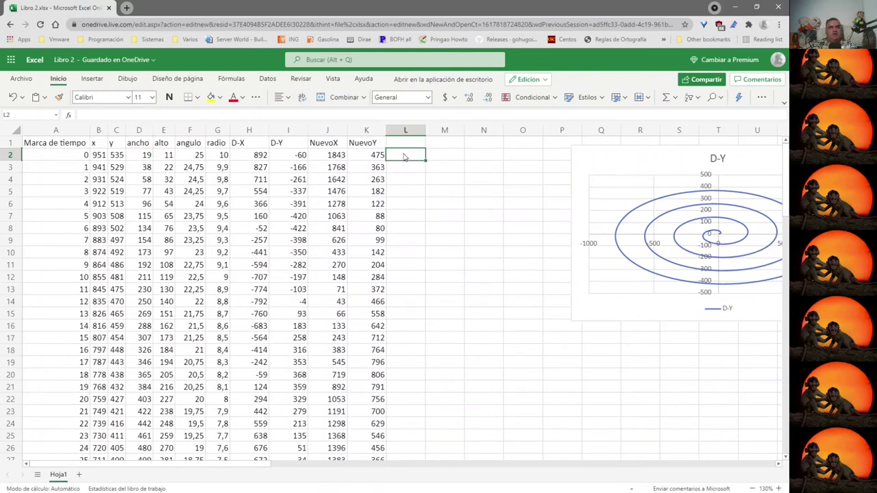
type("=")
left_click(149, 157)
key("Tab")
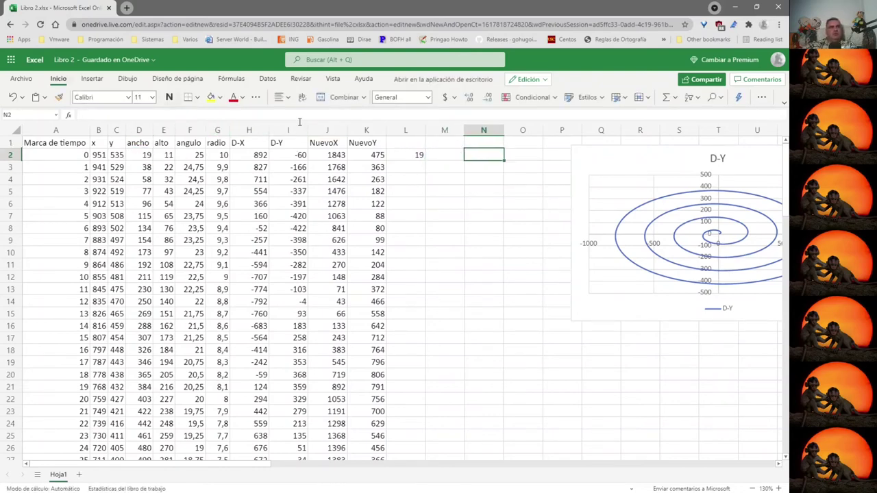
key("ctrl+z")
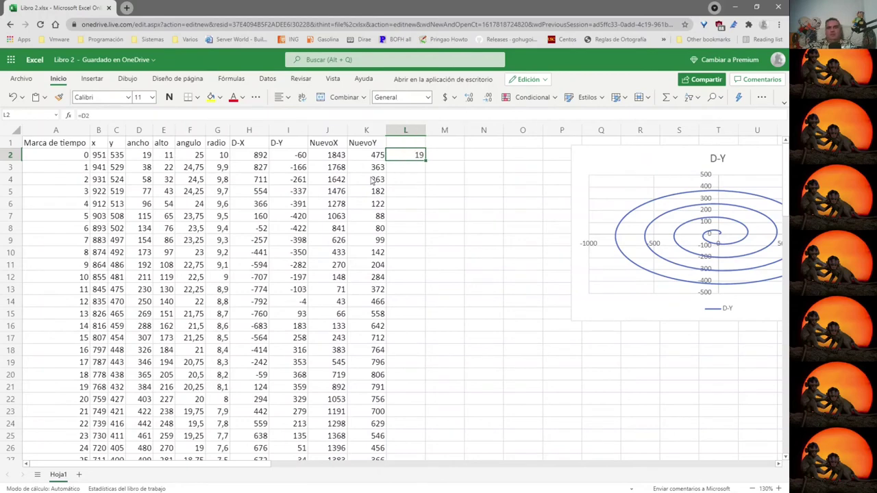
Enter the formula =A2&"~=" in cell L2 to start the keyframe text with the time mark.
type("=")
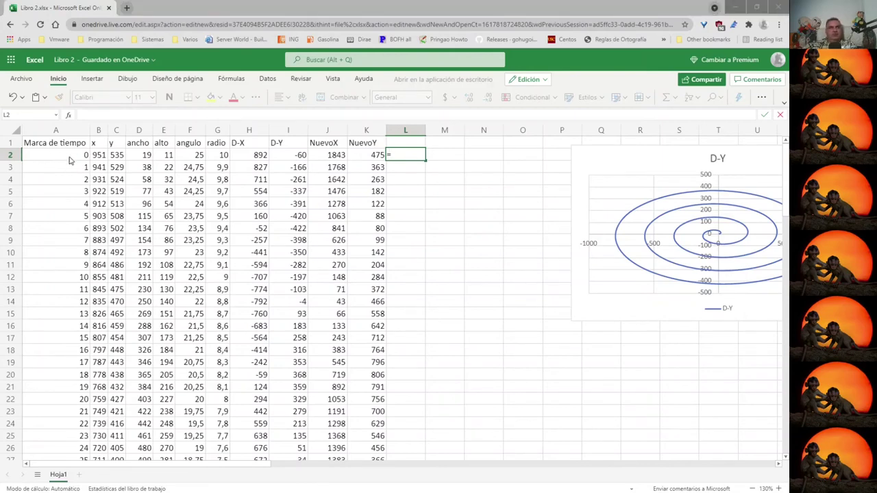
left_click(418, 152)
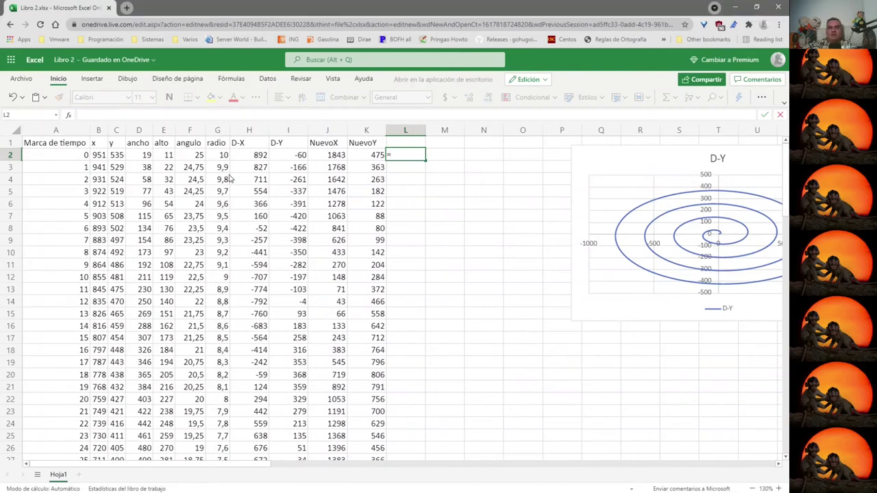
left_click(50, 160)
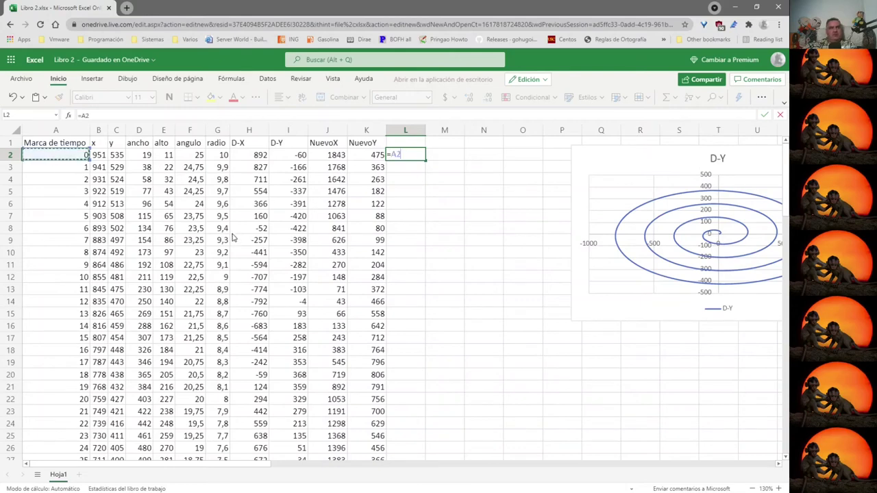
type("&\"~")
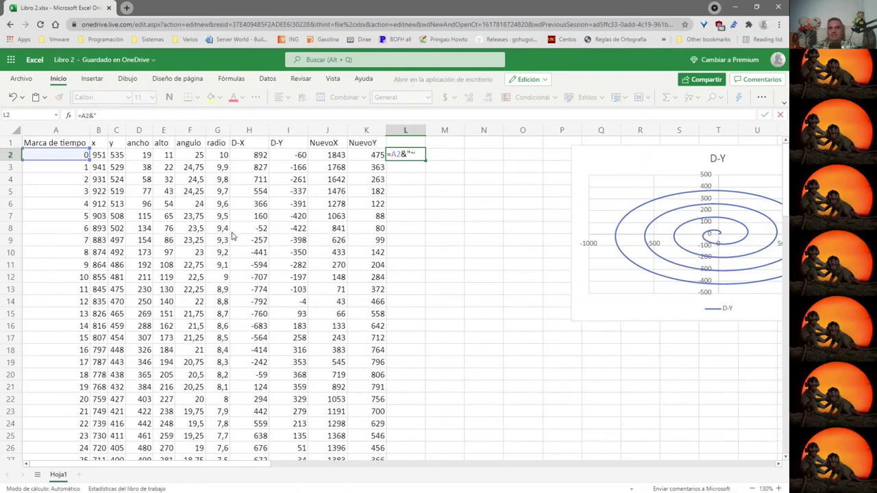
key("F1")
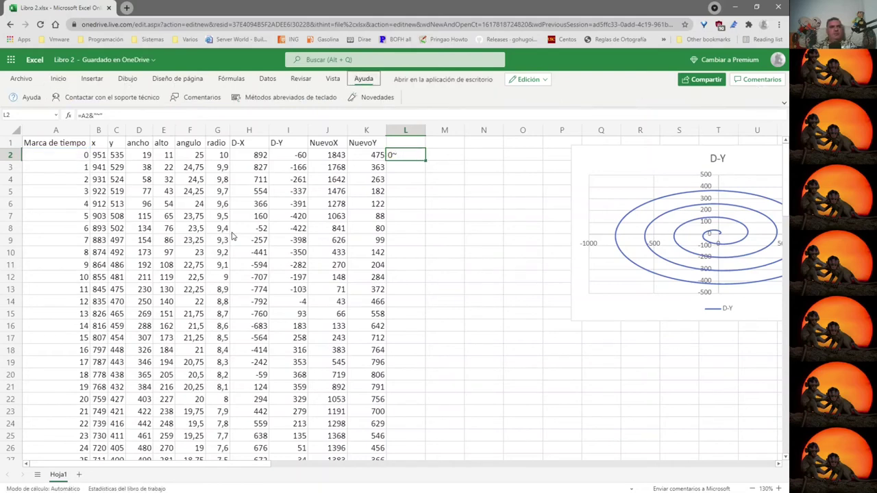
key("Escape")
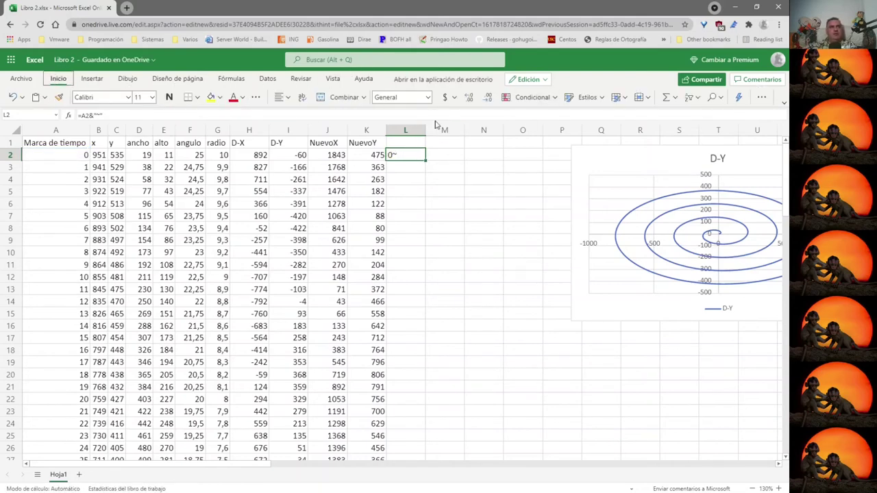
double_click(410, 157)
type("=")
key("ctrl+Return")
Append NuevoX (J2) and NuevoY (K2) to the L2 formula, separated by a space, and add further &" " separators after them.
left_click(189, 116)
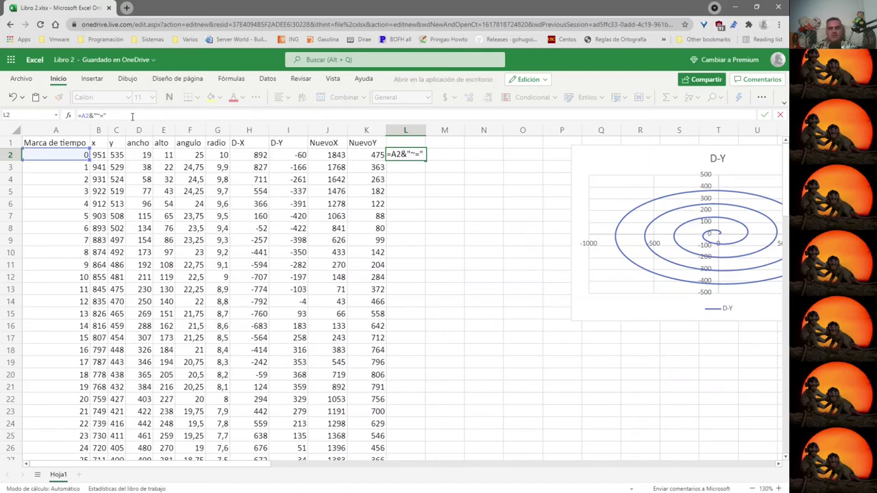
type("&")
left_click(319, 157)
type("&\" L2")
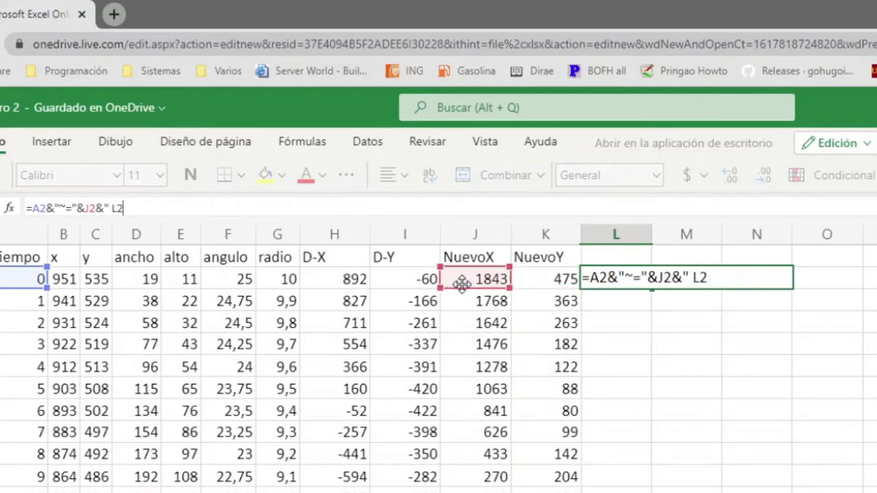
key("BackSpace")
key("BackSpace")
type("\"&K2&\" \"&\" \"&\" \"")
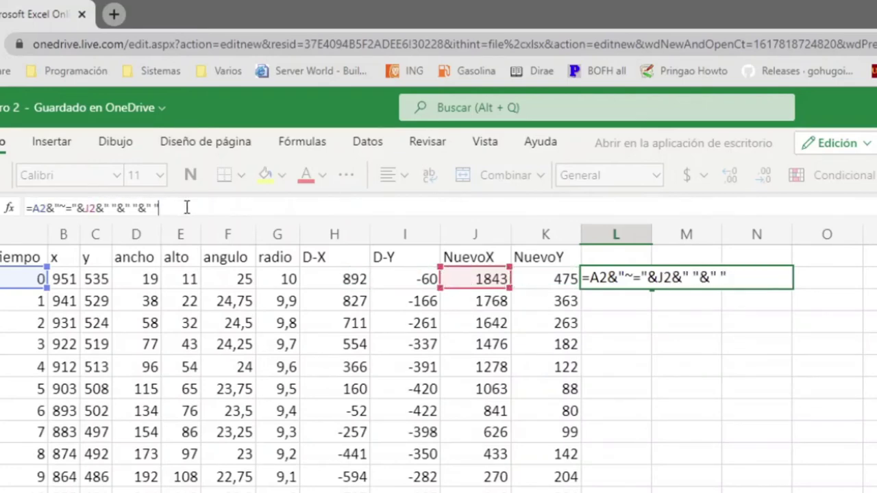
type("&")
mouse_move(542, 282)
left_mouse_down()
mouse_move(533, 294)
mouse_move(542, 288)
left_mouse_up()
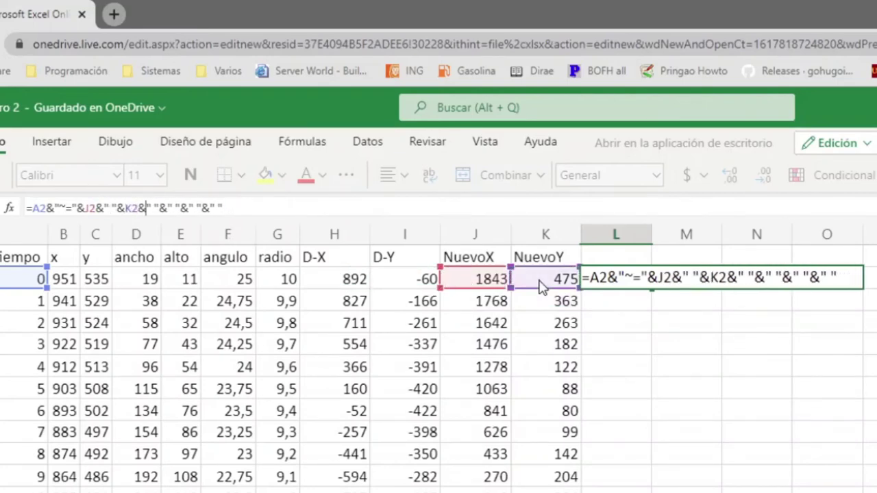
Append ancho (D2) and alto (E2) to the L2 formula, separated by a space, and end it with &";".
left_click(139, 281)
left_click(186, 281)
type("&")
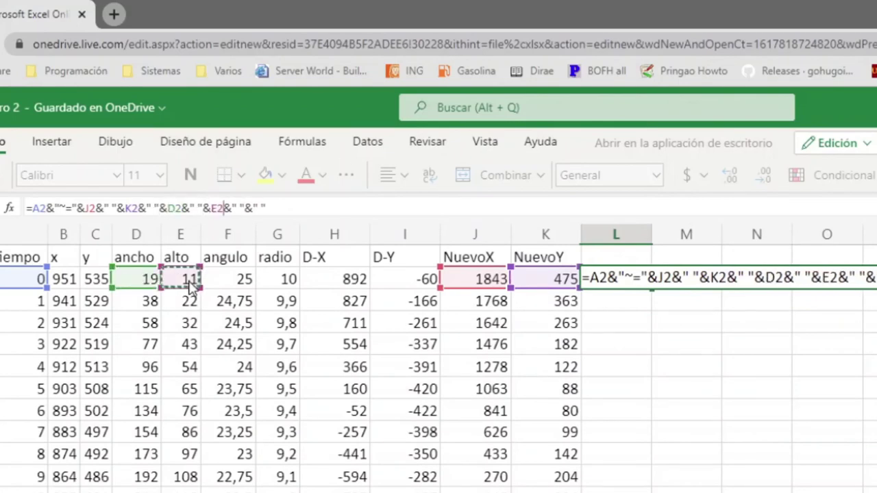
type("\";\"")
key("Return")
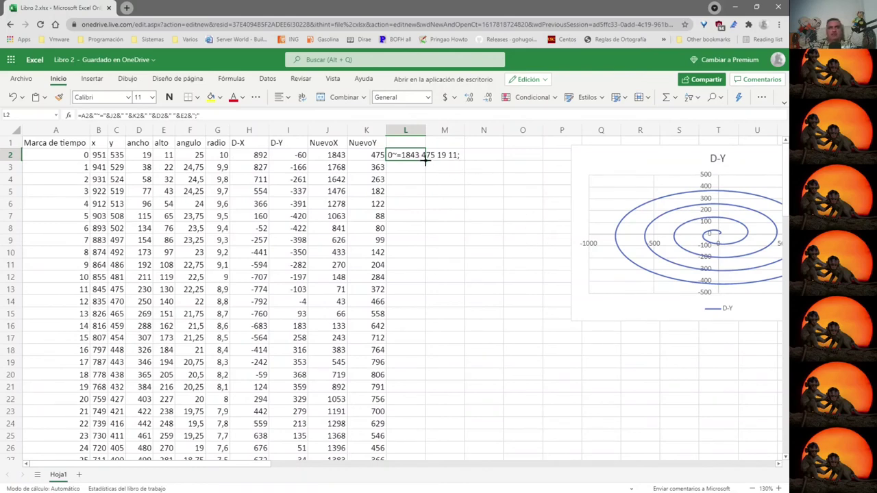
Fill the L2 formula down to row 101 and check the keyframe texts in the last rows.
double_click(425, 159)
scroll(442, 198, "down", 15)
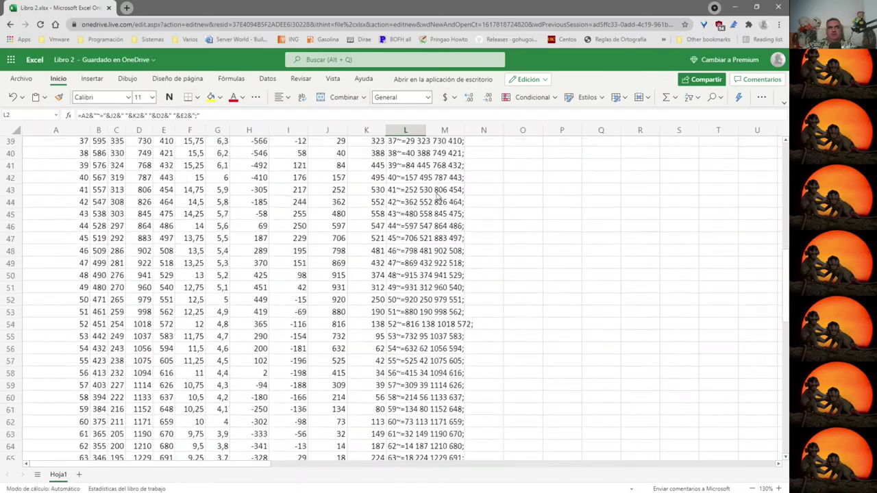
scroll(438, 197, "down", 20)
scroll(428, 205, "up", 5)
Copy all keyframe texts in L2:L101, selecting the range from its last cell upward.
left_click(408, 225)
scroll(410, 223, "up", 20)
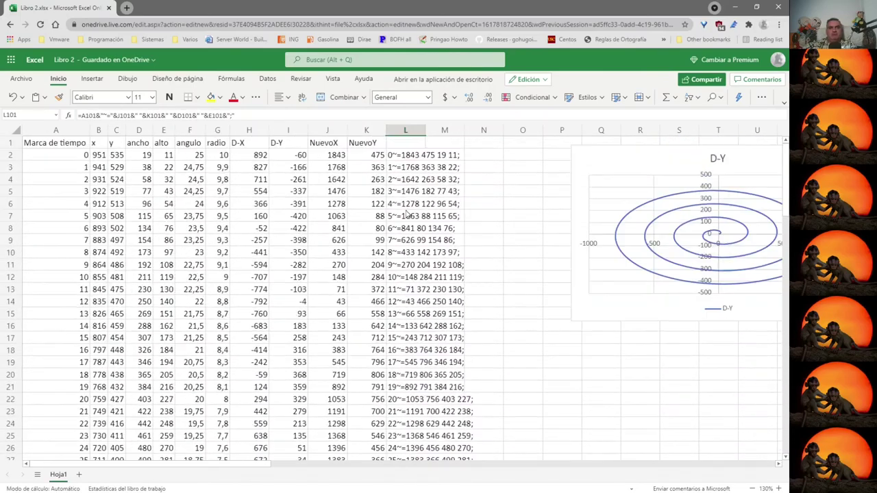
key("ctrl+shift+Up")
key("ctrl+c")
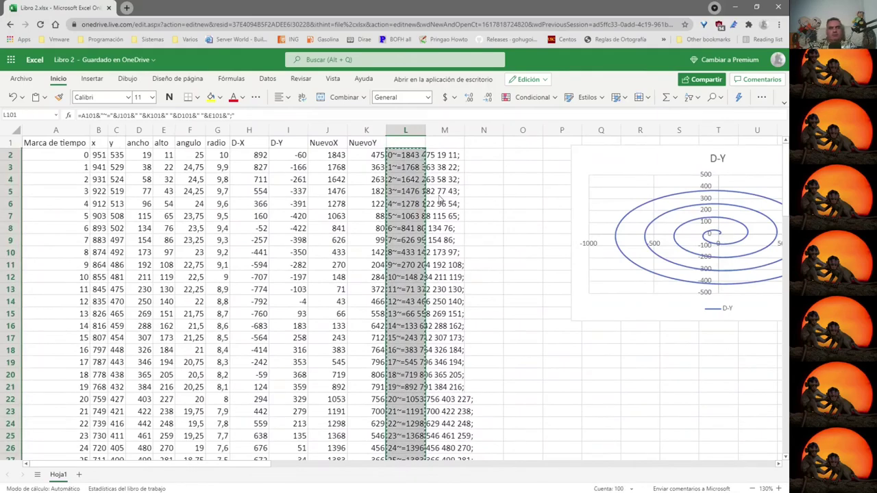
Try to paste the copied keyframe texts below the table starting at cell A106, and clear the pasted cells.
scroll(416, 213, "down", 6)
scroll(415, 214, "down", 20)
left_click(69, 331)
scroll(71, 340, "up", 5)
key("ctrl+v")
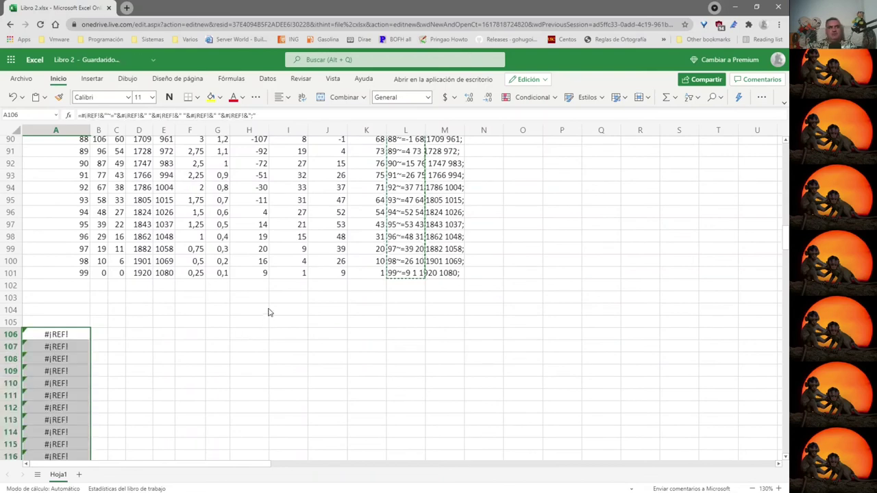
key("Delete")
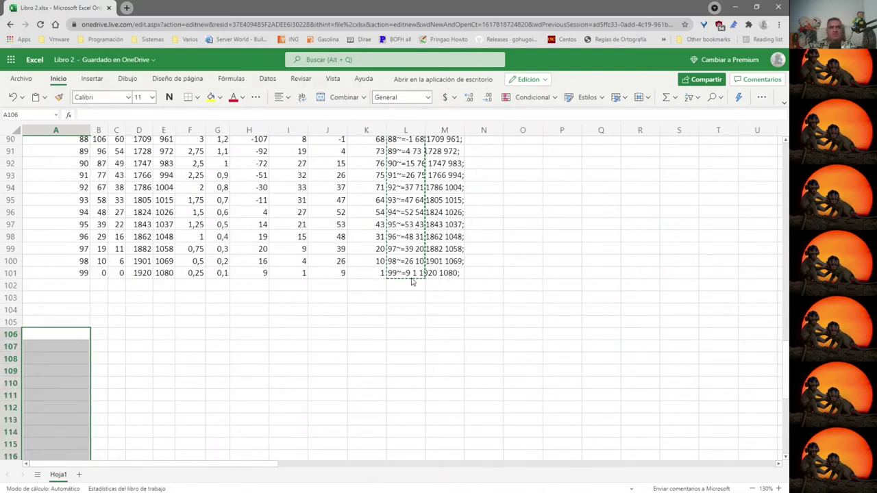
key("ctrl+z")
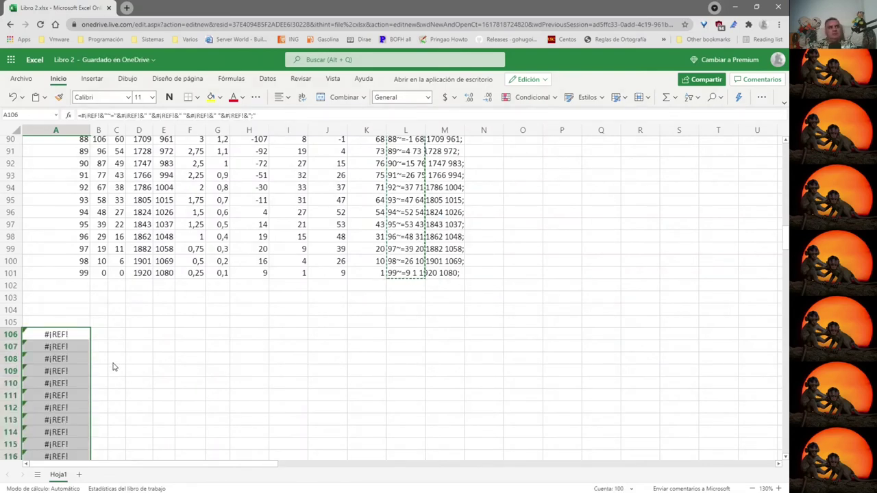
key("Delete")
Paste the keyframe texts as values only starting at A104, and copy them transposed into row 103 starting at A103.
right_click(65, 309)
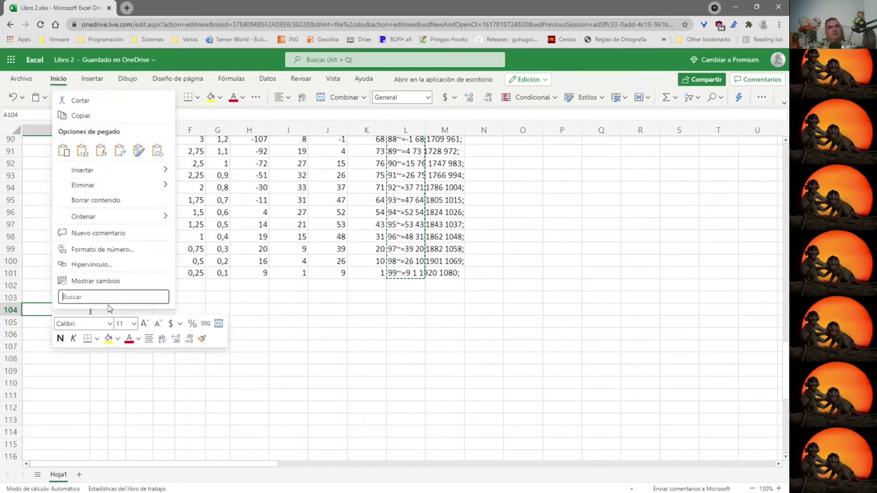
left_click(82, 150)
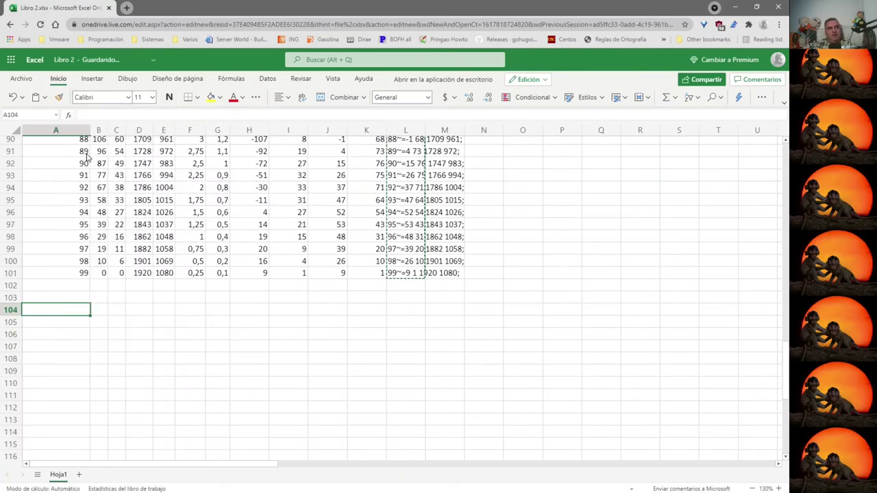
key("ctrl+c")
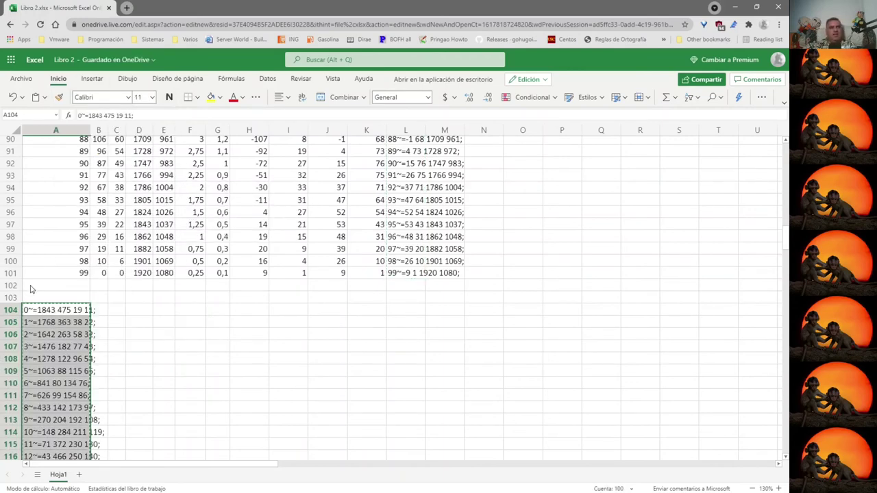
right_click(59, 300)
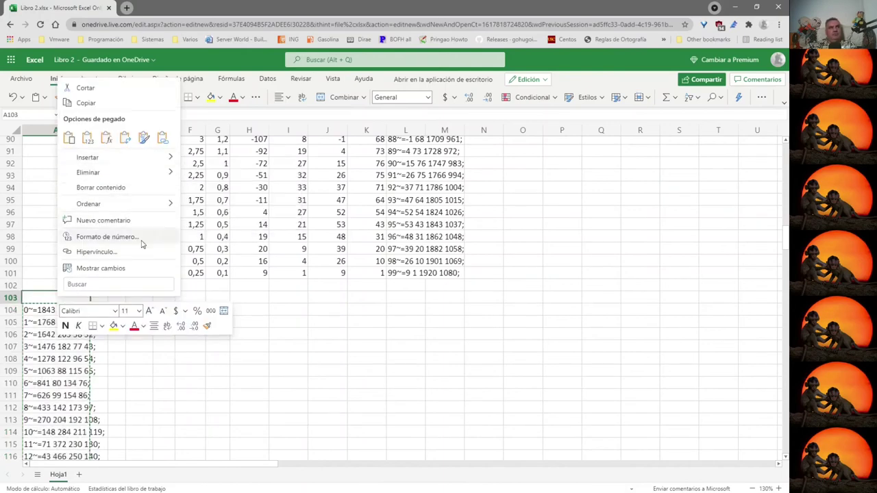
left_click(125, 139)
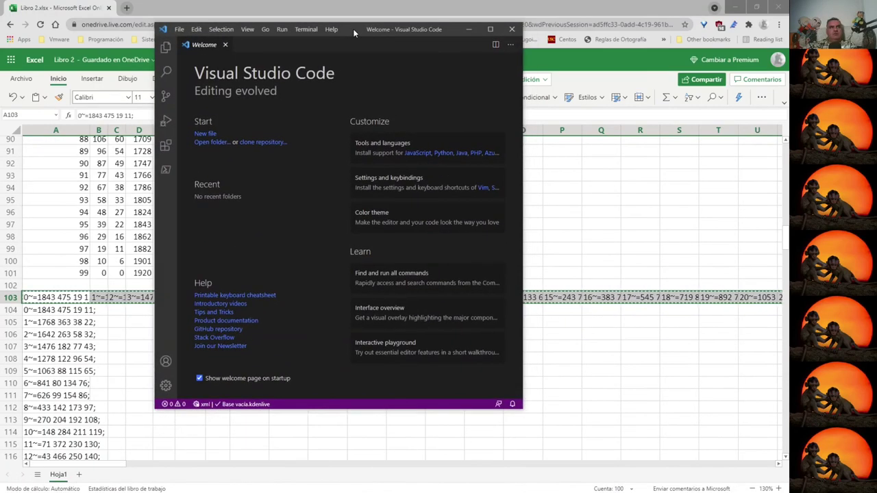
Switch to Kdenlive, save the project under the new name Base vacía 3, and close the program.
double_click(353, 29)
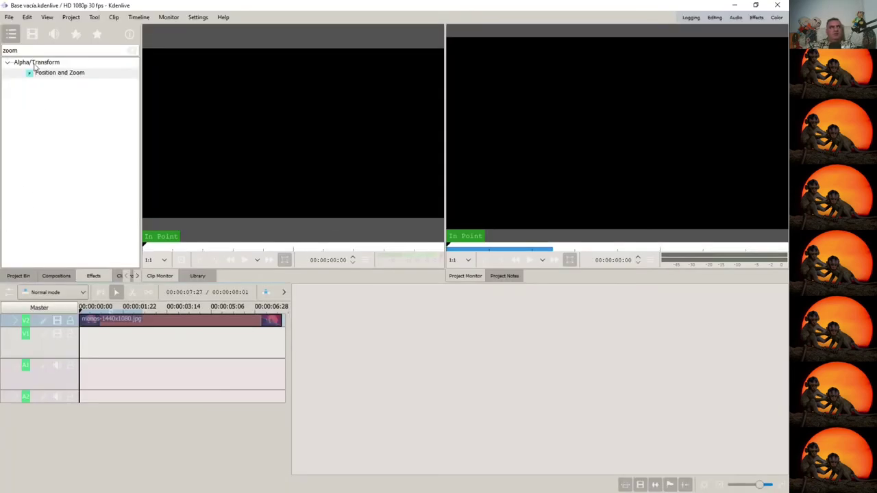
left_click(9, 17)
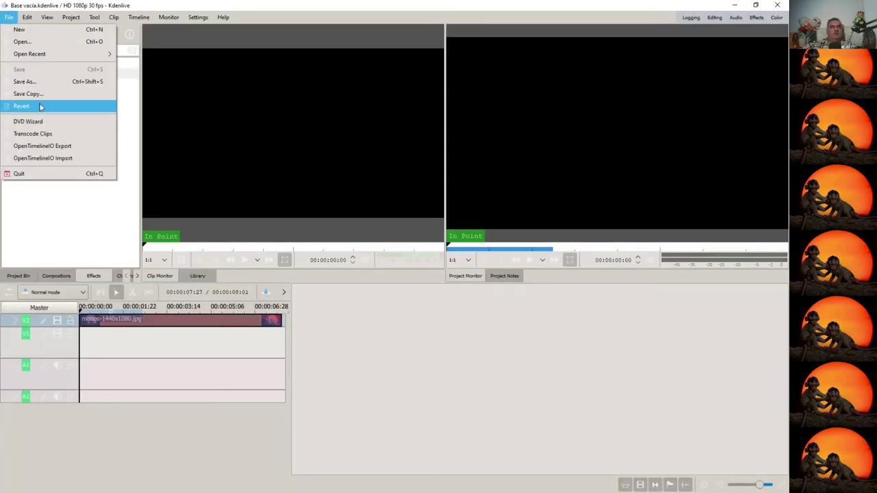
key("Escape")
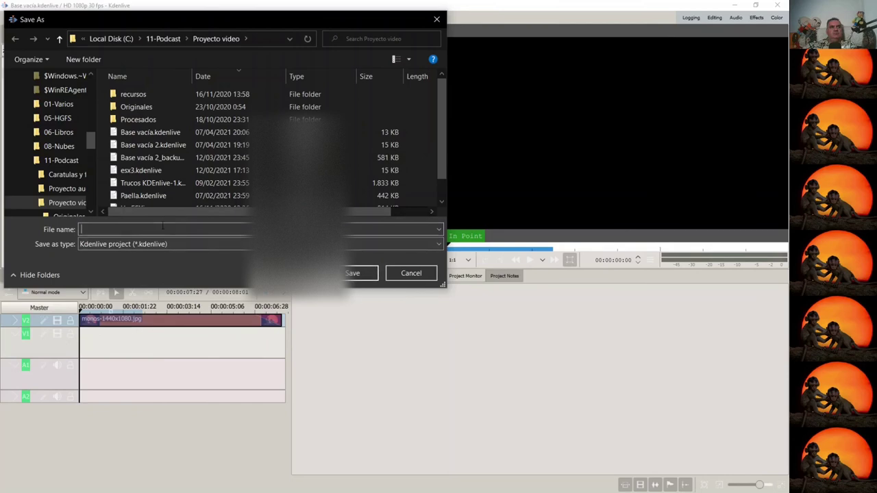
type("Base vacía 3")
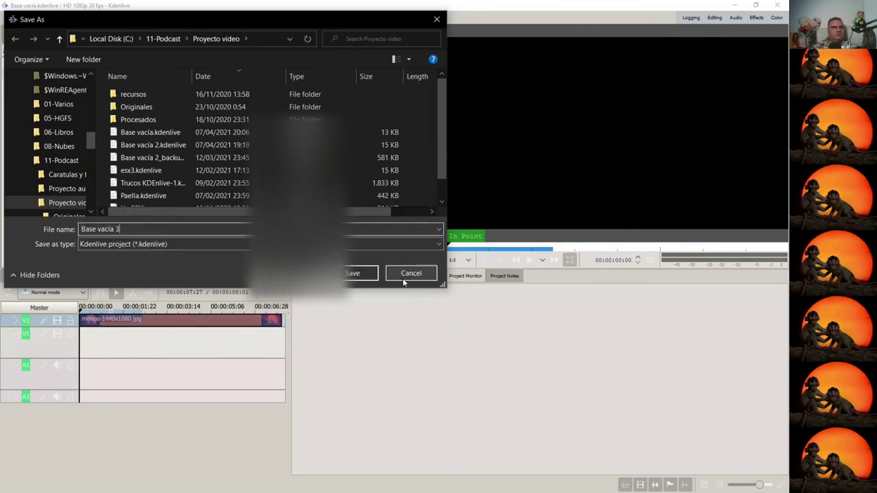
key("Return")
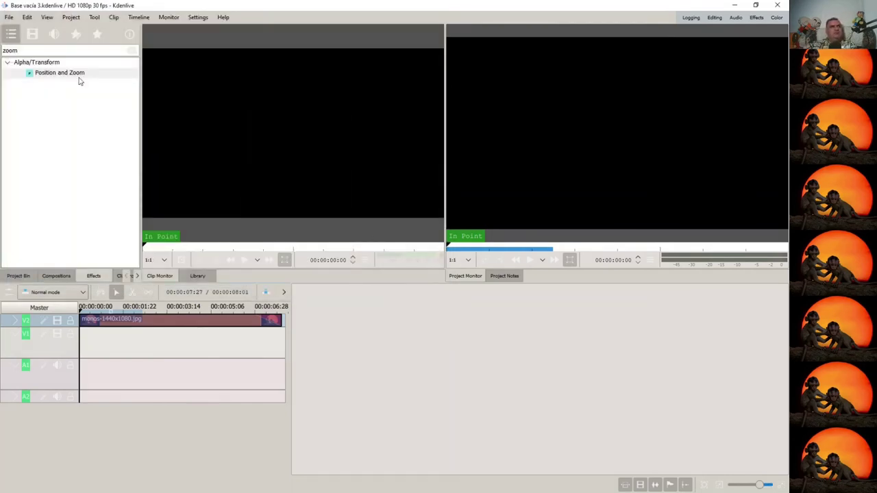
left_click(779, 6)
Open the project file Base vacía 3.kdenlive in Visual Studio Code.
left_click(24, 7)
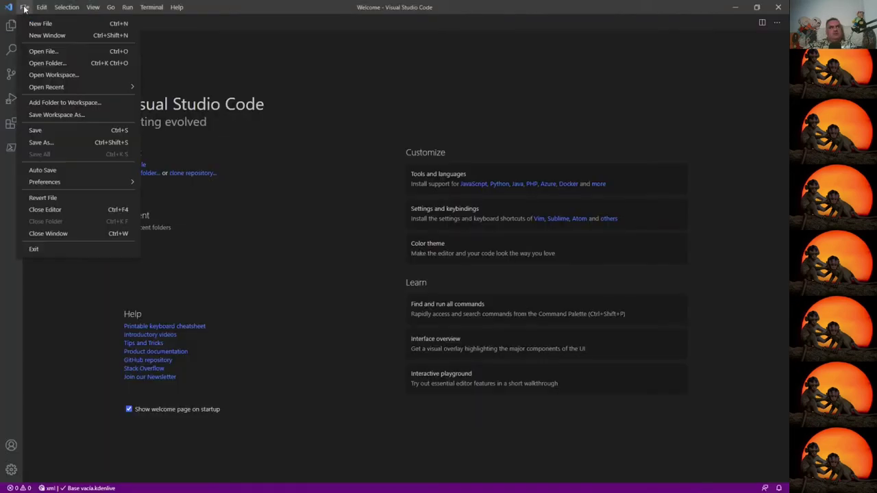
mouse_move(70, 87)
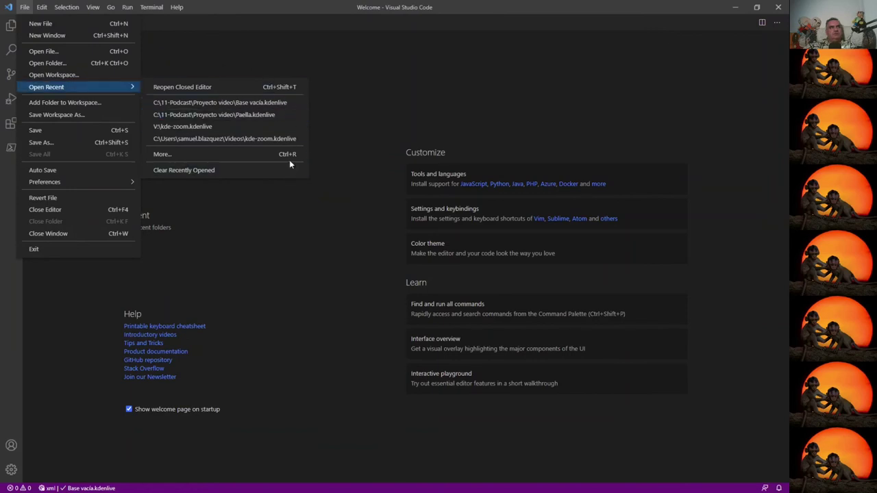
left_click(170, 153)
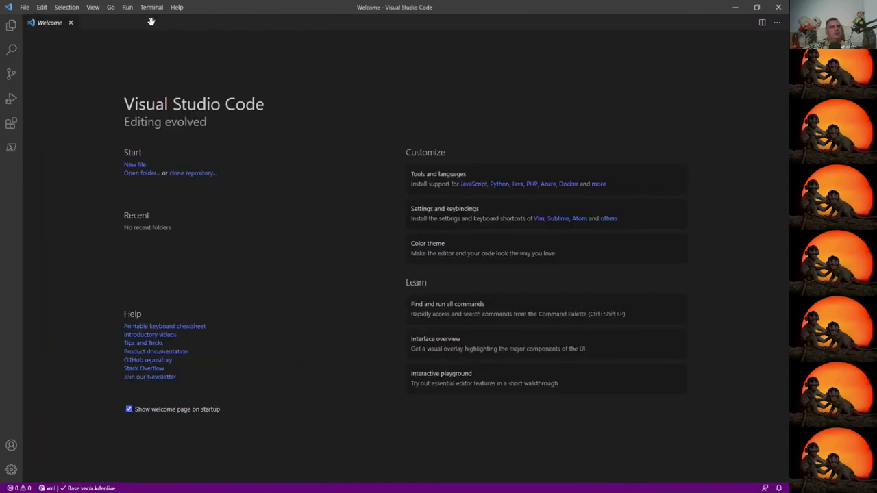
left_click(41, 7)
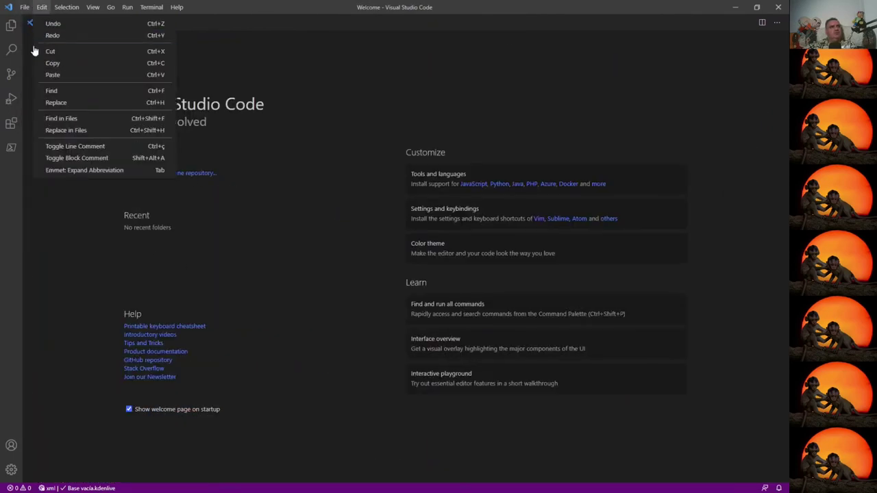
left_click(43, 50)
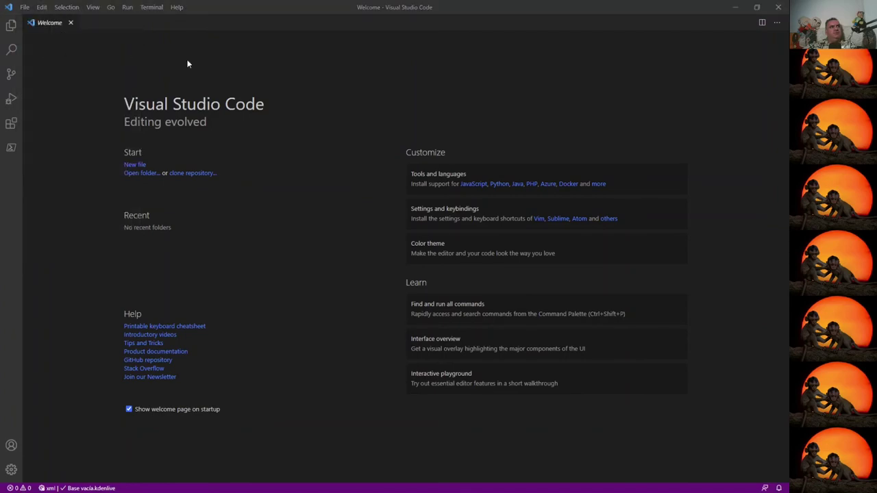
left_click(163, 123)
double_click(162, 122)
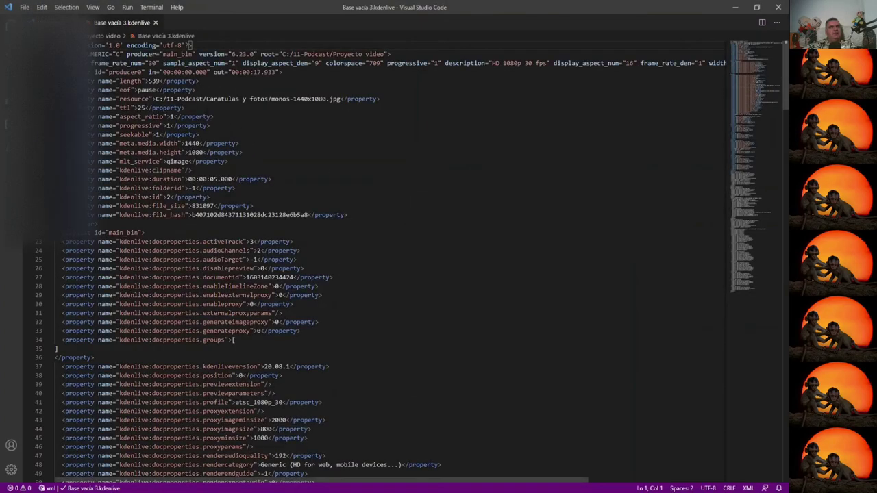
Insert four blank lines above the XML header and paste the copied row of keyframe texts into line 1.
key("Return")
key("Return")
key("Return")
key("Return")
key("Up")
key("Up")
key("Up")
key("Up")
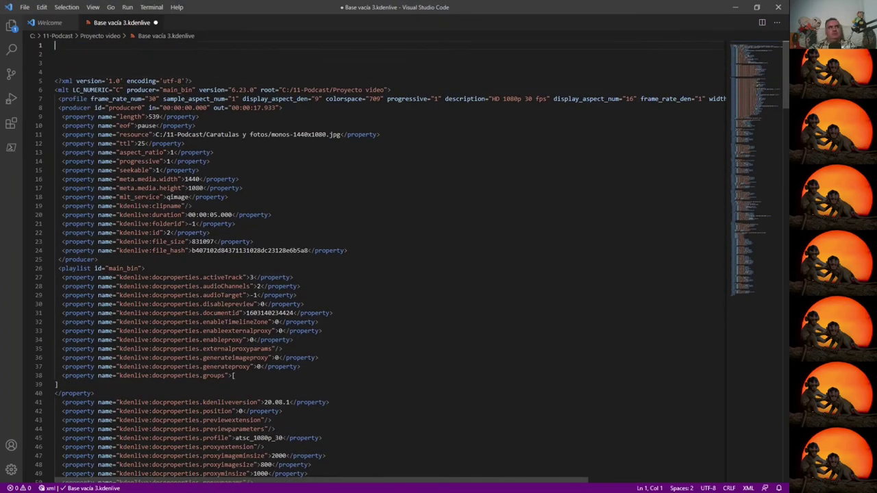
key("ctrl+v")
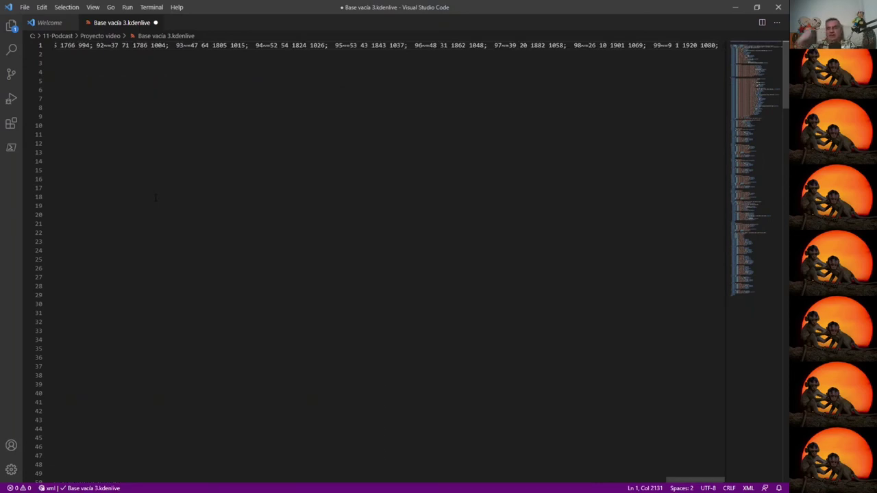
Replace every tab gap between the keyframes in line 1 with nothing.
key("shift+Home")
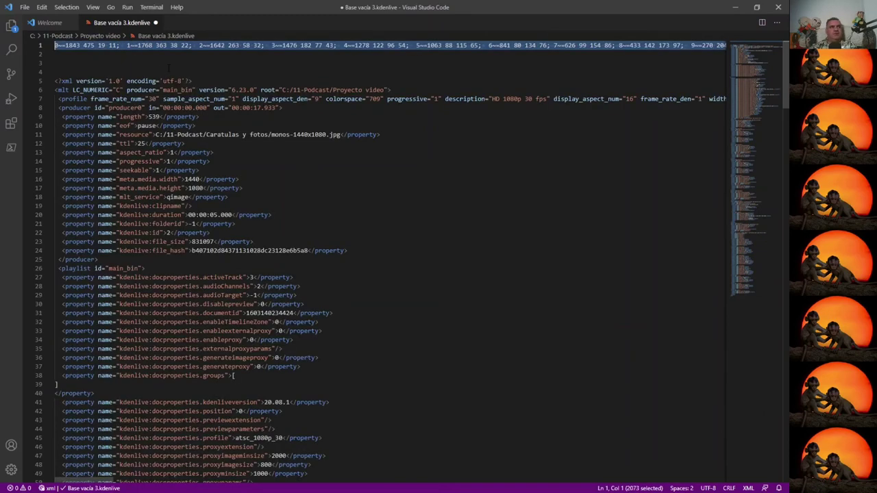
key("ctrl+h")
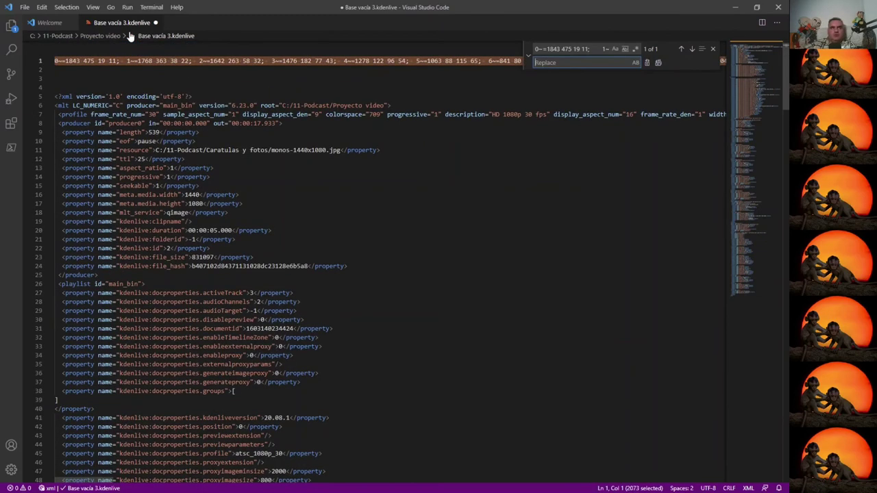
key("Tab")
key("shift+Tab")
key("BackSpace")
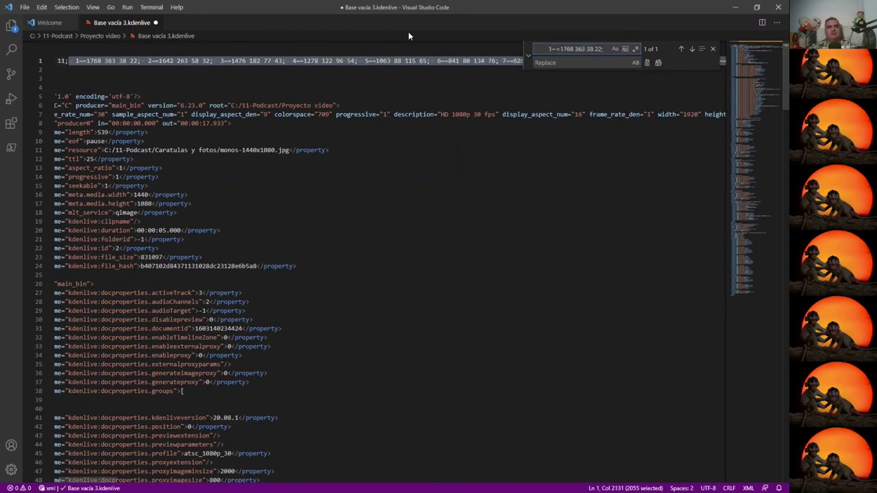
key("shift+End")
key("BackSpace")
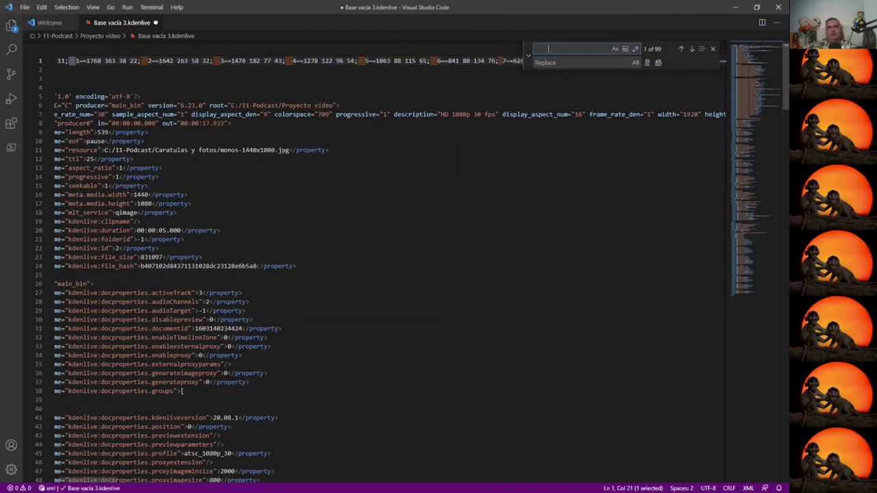
left_click(658, 63)
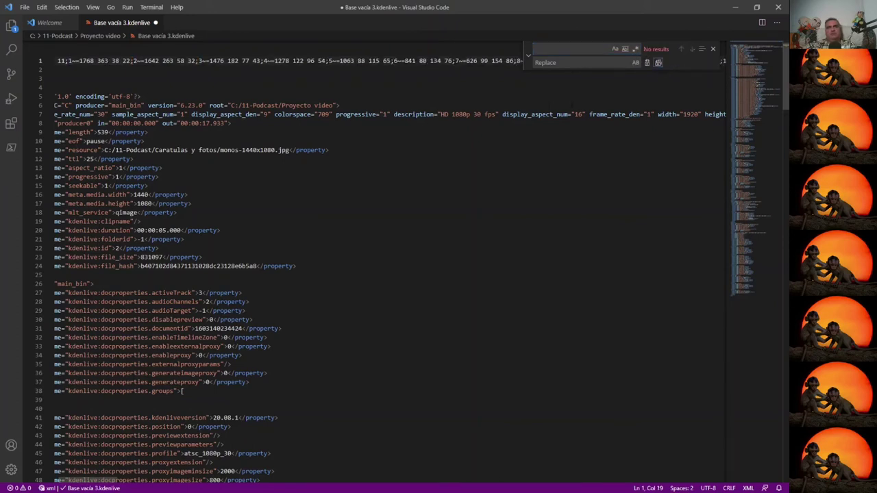
Close the replace tool, select the entire cleaned keyframe line, and remove it together with the blank lines above the XML header.
left_click(62, 78)
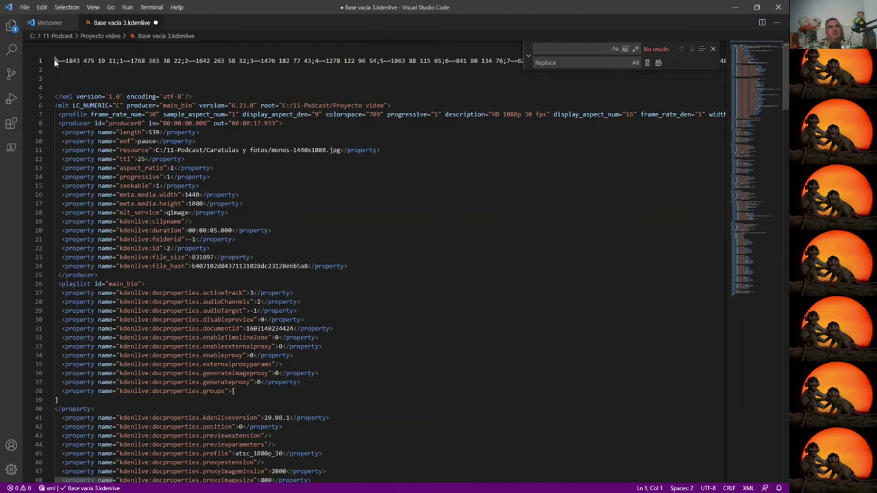
left_click(712, 49)
key("ctrl+Home")
key("shift+End")
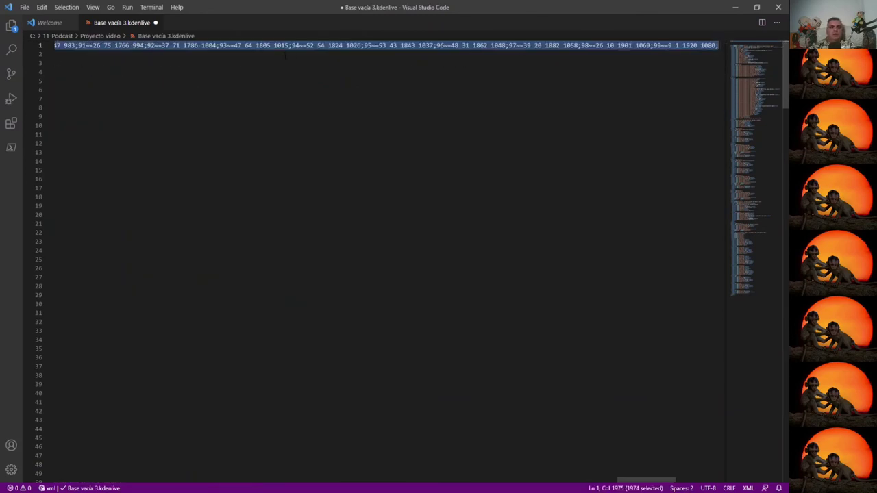
key("Delete")
key("Delete")
key("Delete")
key("Delete")
key("Delete")
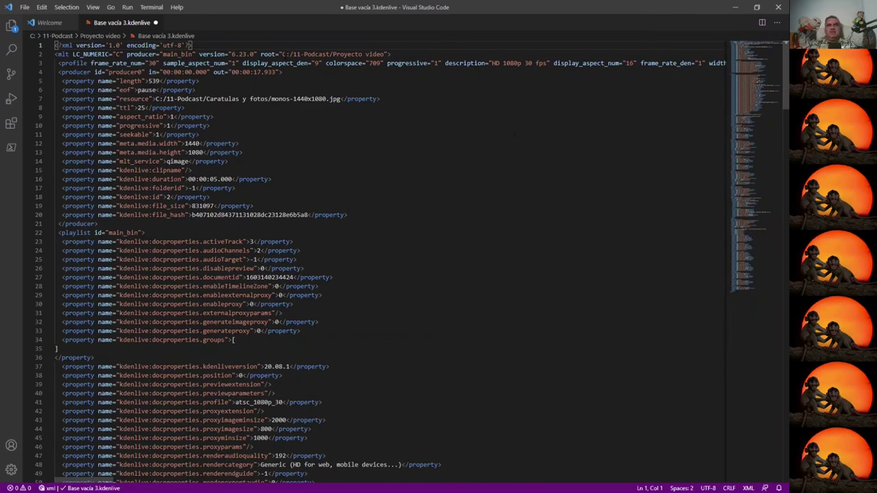
Replace the transition.geometry value of the pan_zoom filter on line 183 with the copied keyframe line and save the file.
scroll(507, 181, "down", 20)
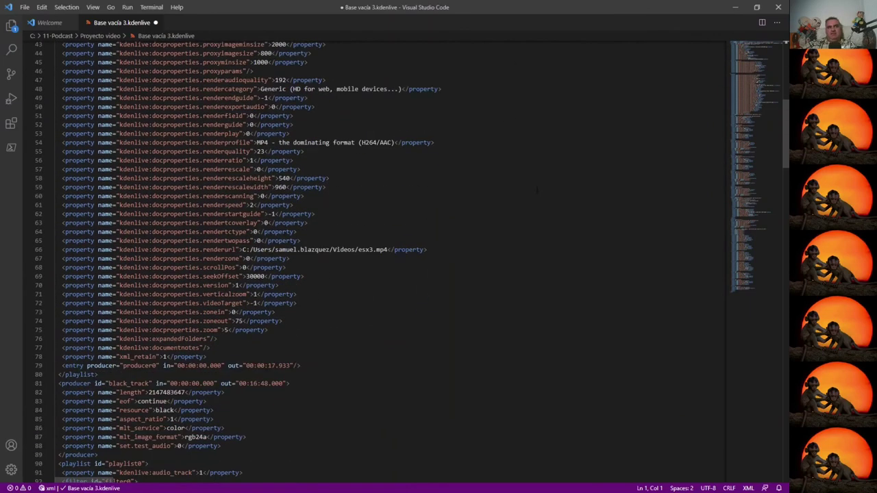
scroll(521, 223, "down", 20)
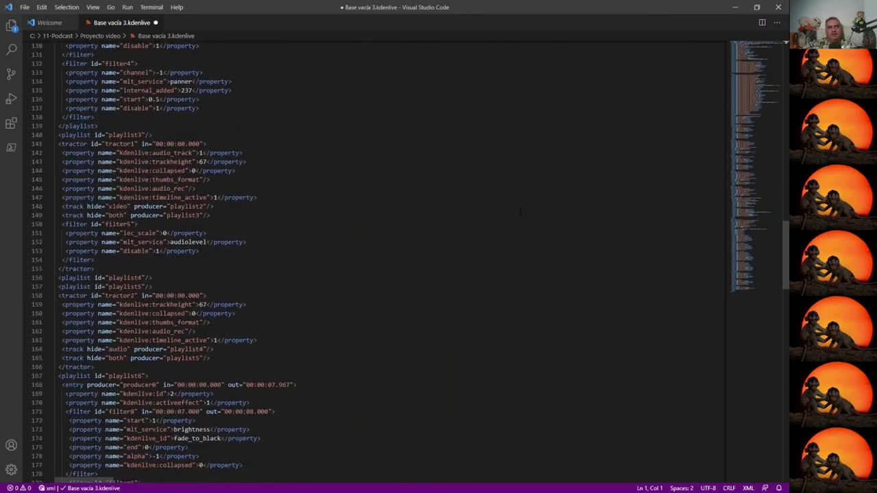
scroll(520, 210, "down", 20)
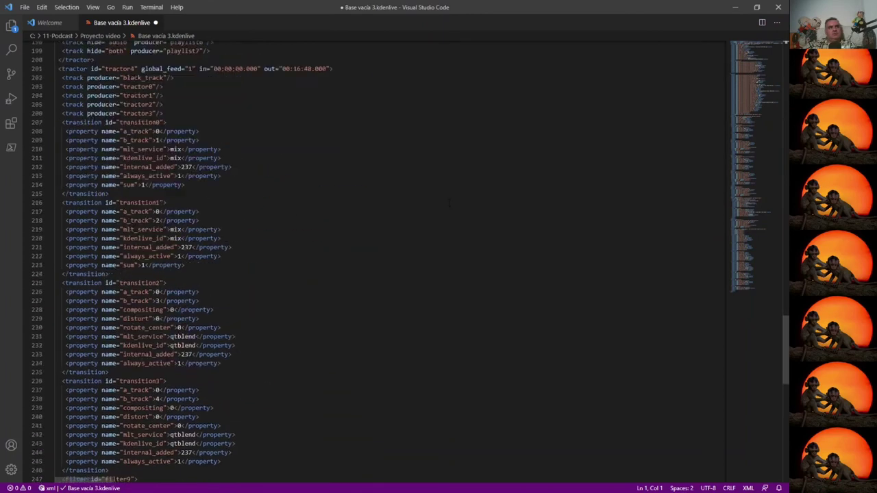
scroll(449, 202, "up", 20)
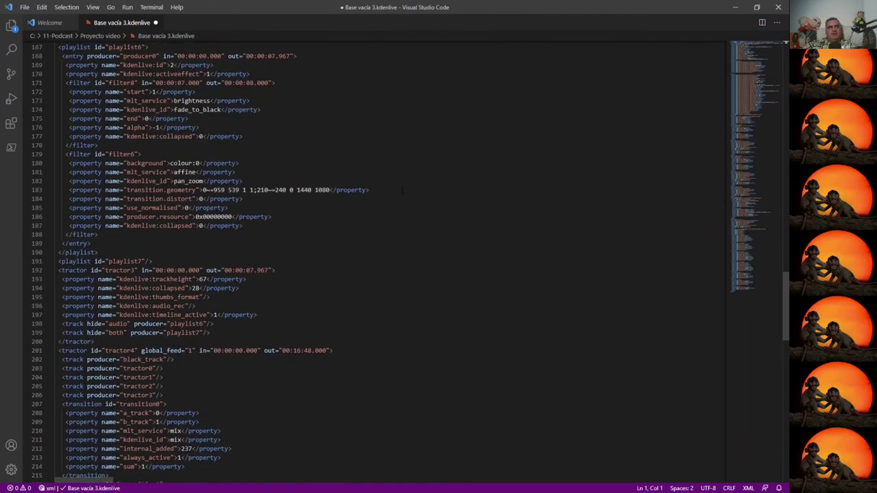
scroll(384, 260, "up", 2)
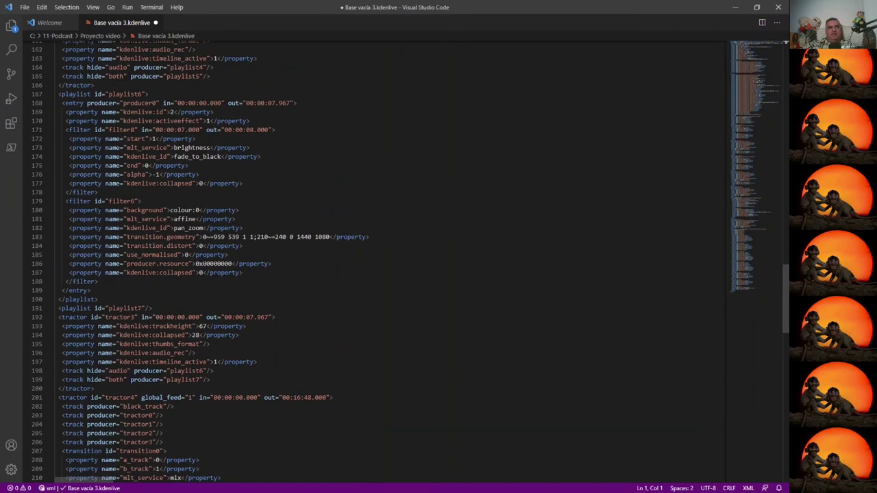
scroll(384, 260, "up", 2)
left_click_drag(203, 284, 322, 284)
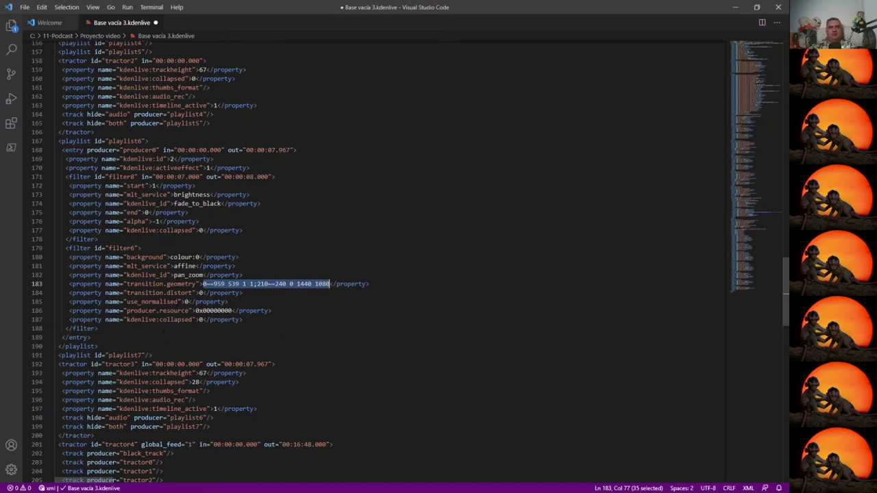
key("BackSpace")
key("ctrl+v")
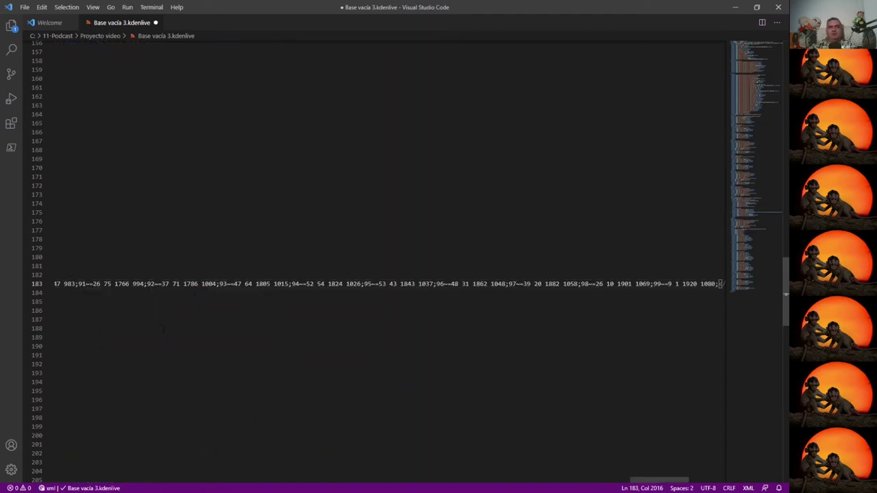
key("Home")
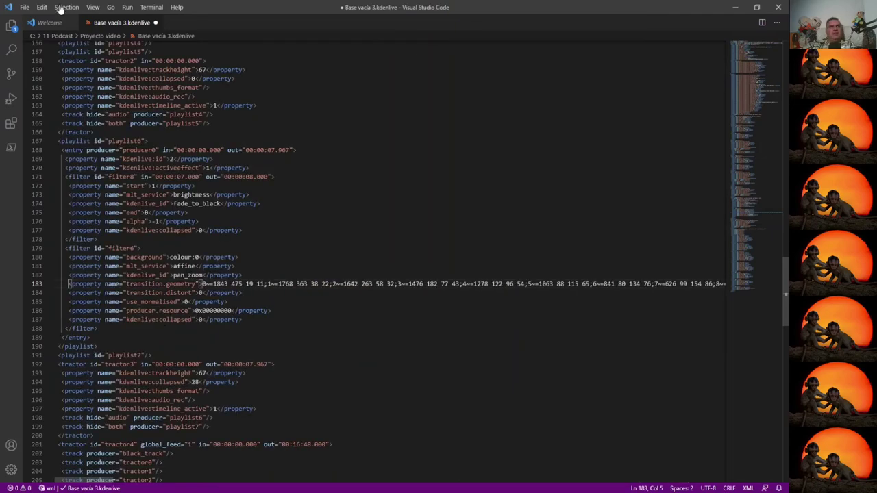
Switch to Kdenlive and open the recent project Base vacía 3.kdenlive.
left_click(735, 7)
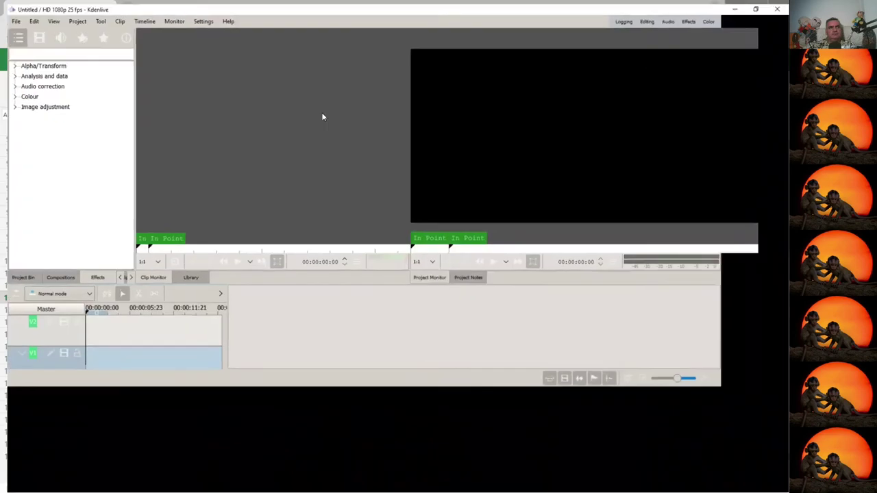
left_click(9, 17)
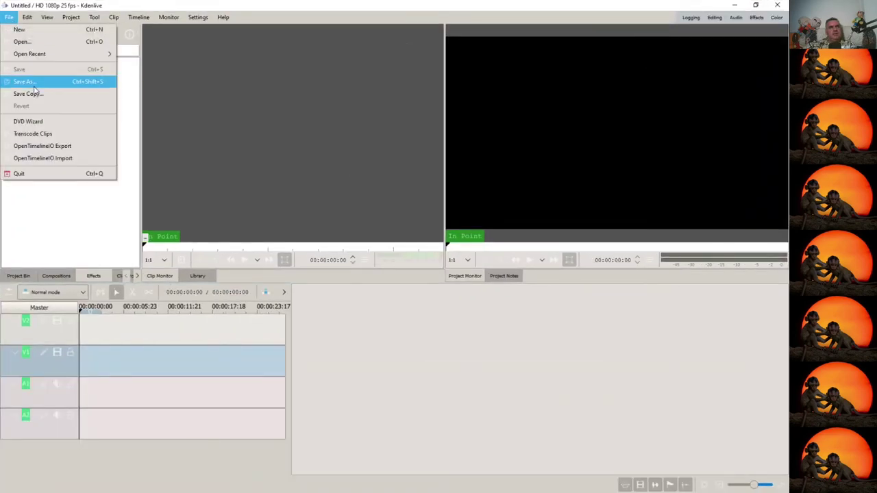
mouse_move(36, 58)
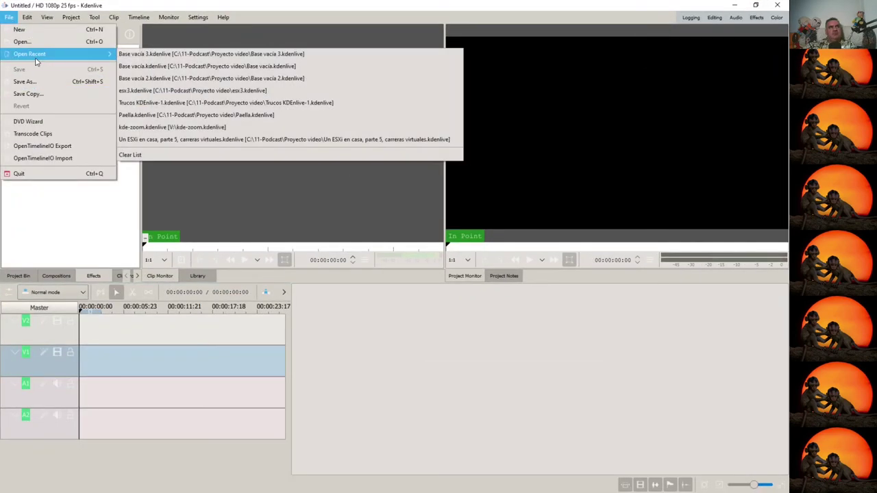
left_click(173, 54)
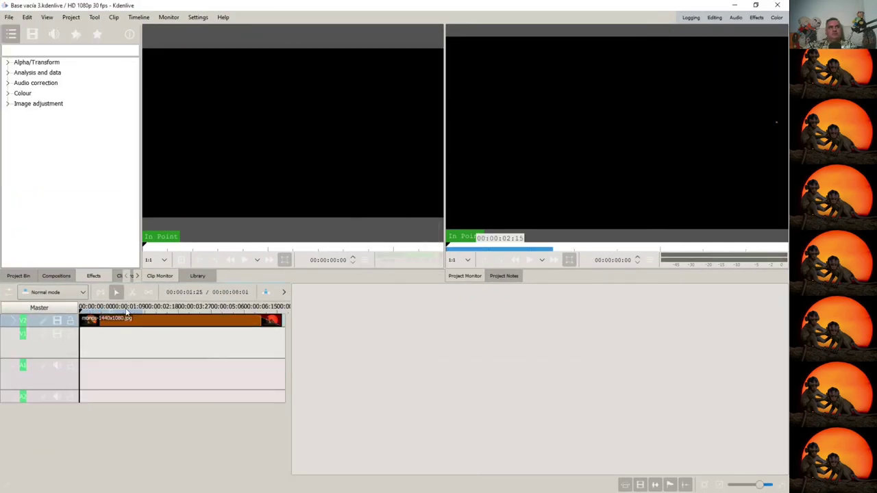
Preview several timeline positions and examine the Position and Zoom keyframes of the monos-1440x1080.jpg clip.
left_click(128, 312)
left_click(175, 310)
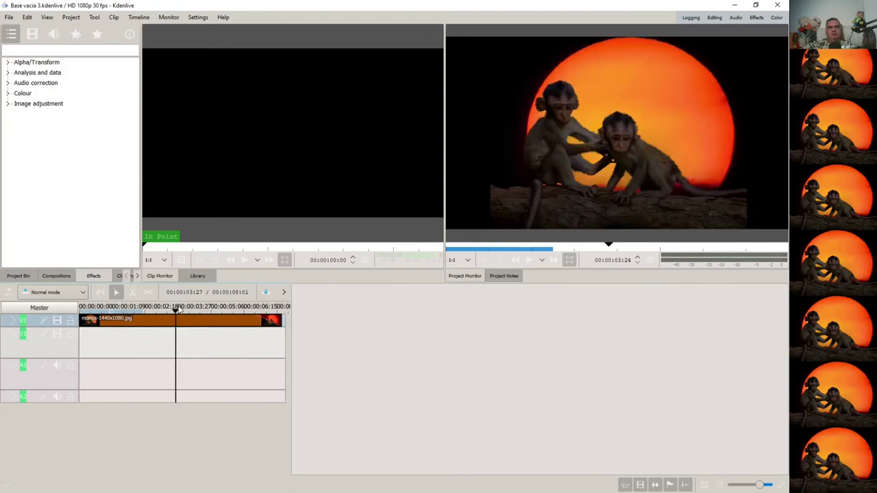
left_click(126, 319)
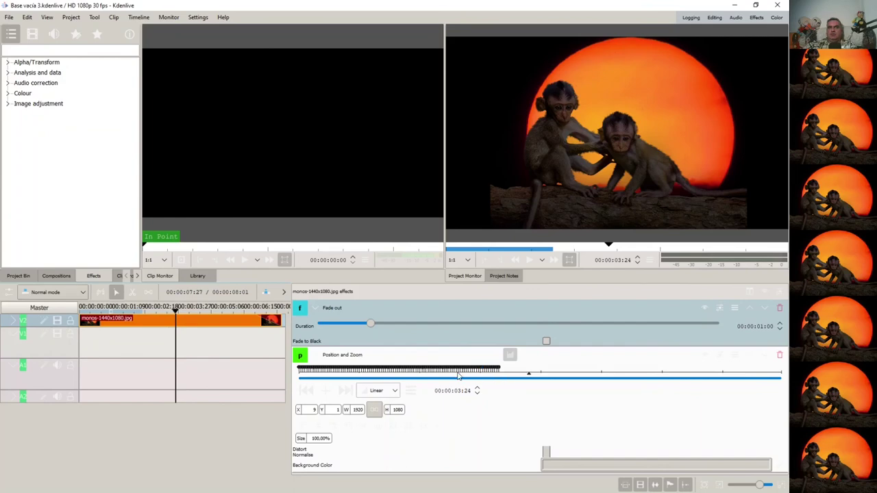
left_click(146, 309)
left_click(82, 349)
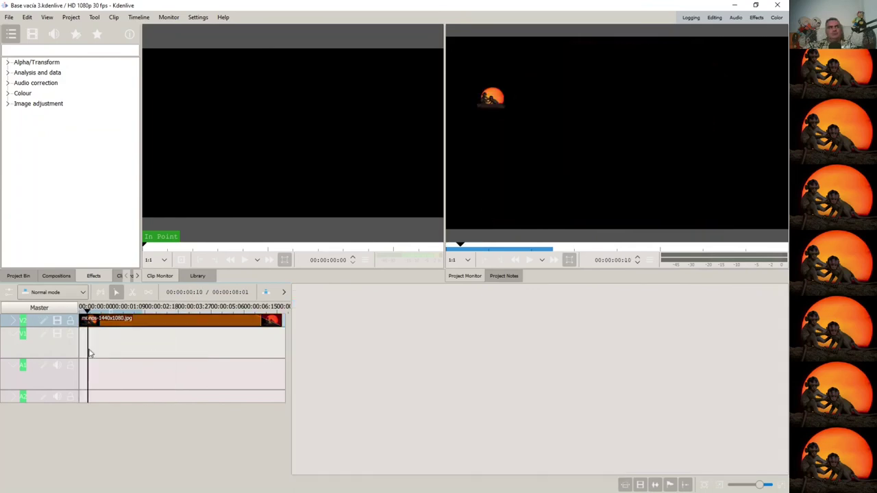
Play the animation from the start of the timeline, then select the monkey clip to review its effects.
left_click(541, 262)
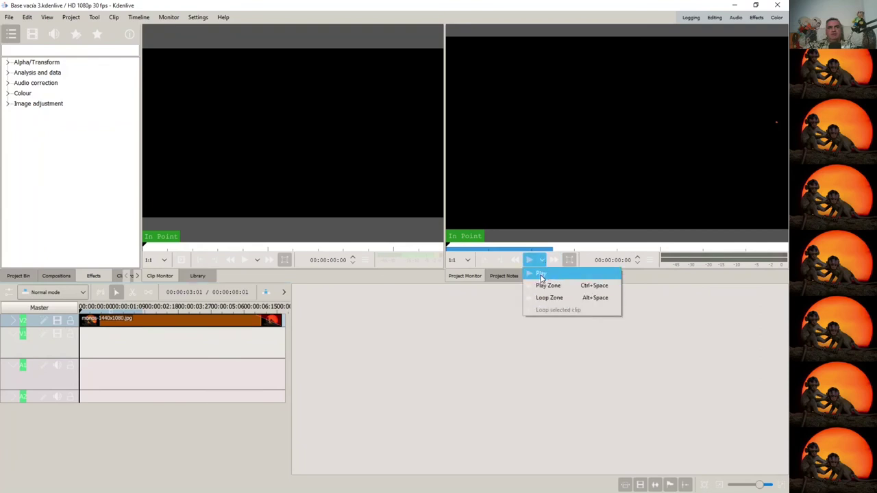
left_click(638, 259)
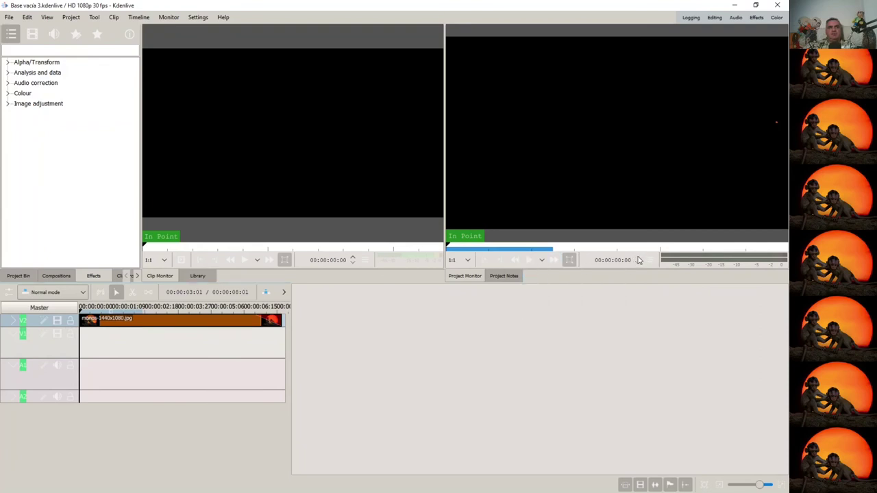
left_click(638, 259)
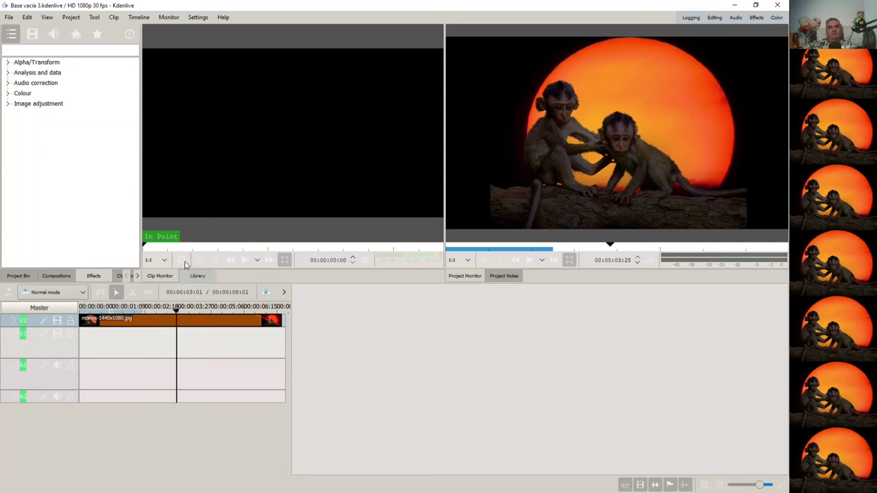
left_click_drag(182, 313, 80, 313)
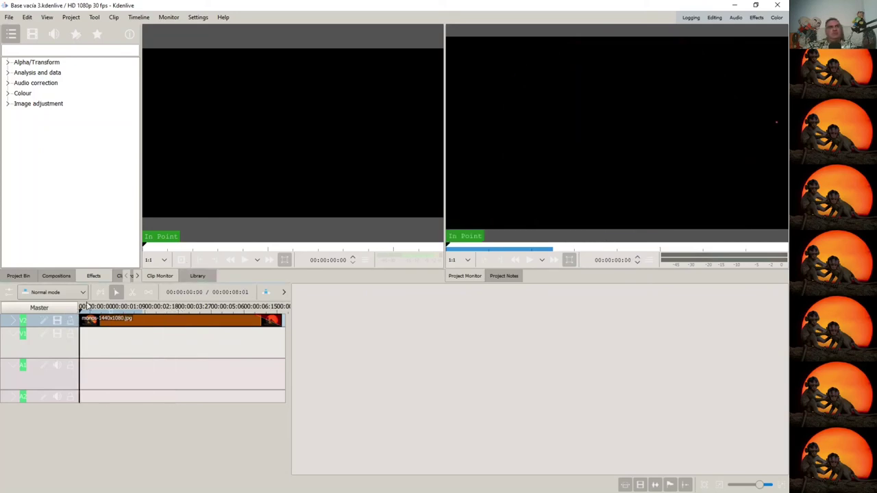
left_click(528, 261)
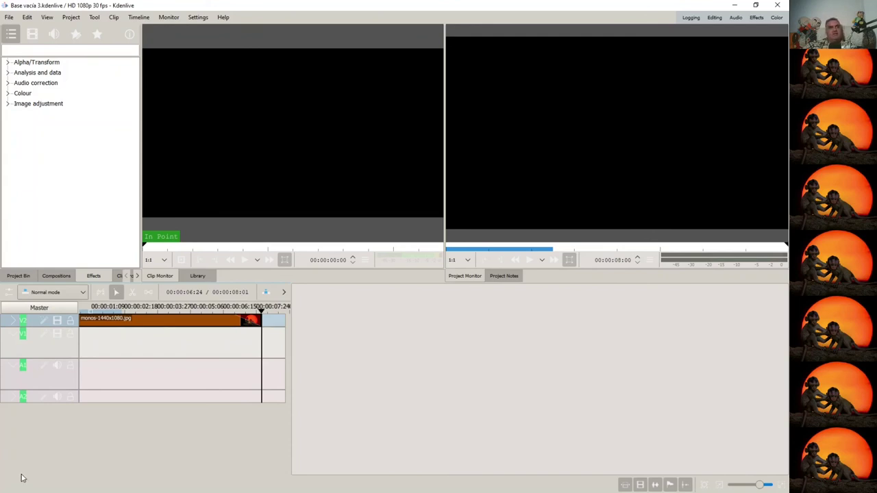
left_click(160, 319)
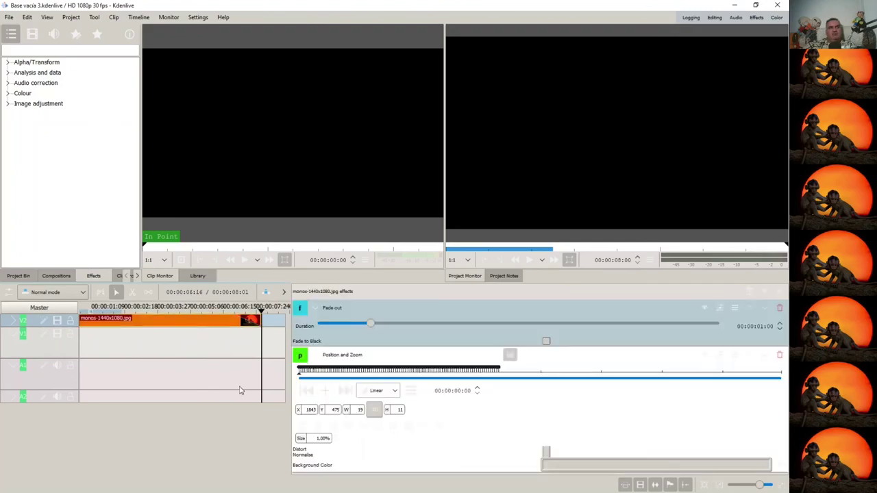
Switch to the Excel workbook Libro 2 and review the upper rows of the keyframe sheet.
left_click(735, 5)
scroll(356, 294, "up", 20)
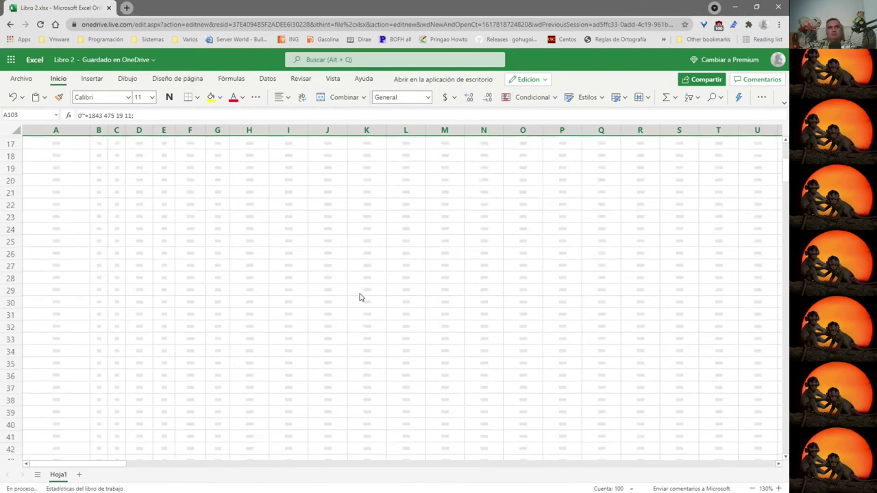
left_click_drag(578, 179, 489, 174)
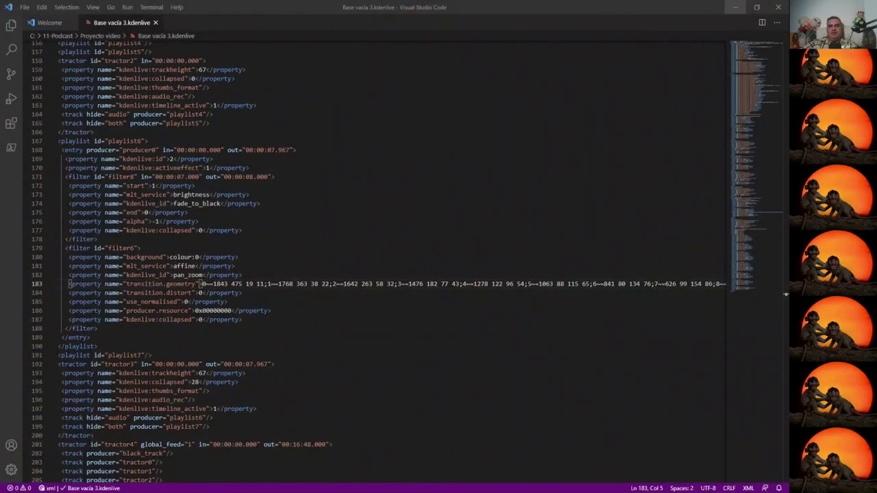
Go to the beginning of Base vacía 3.kdenlive in Visual Studio Code and highlight the XML version declaration on line 1.
scroll(384, 260, "up", 20)
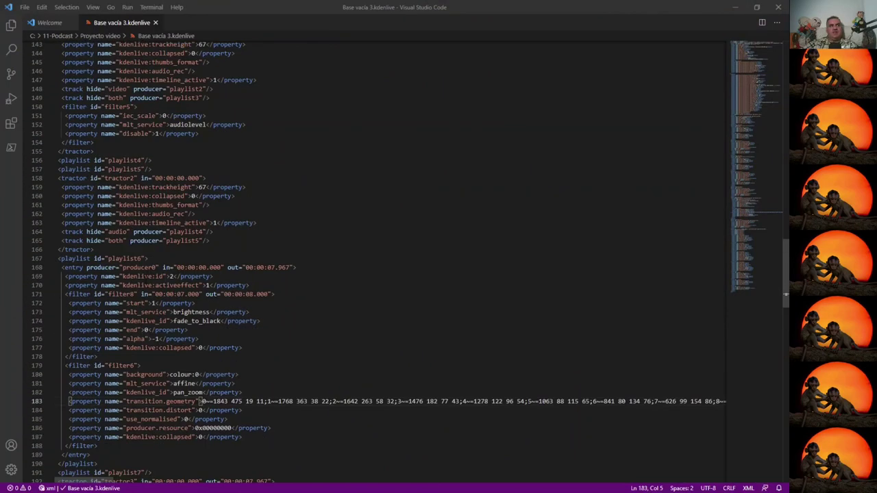
scroll(384, 261, "up", 20)
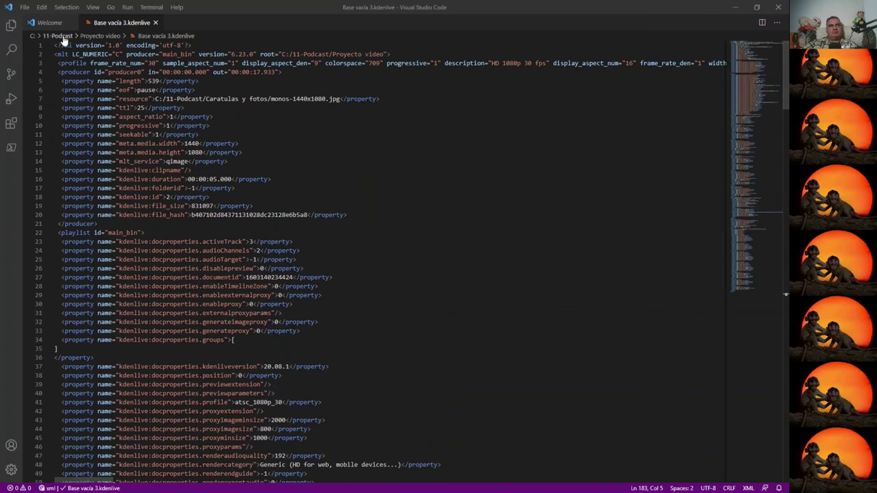
left_click_drag(121, 45, 55, 45)
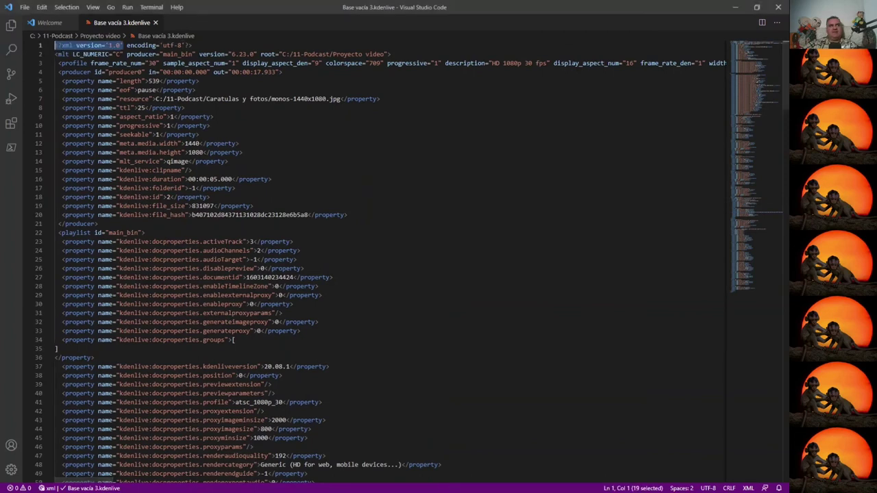